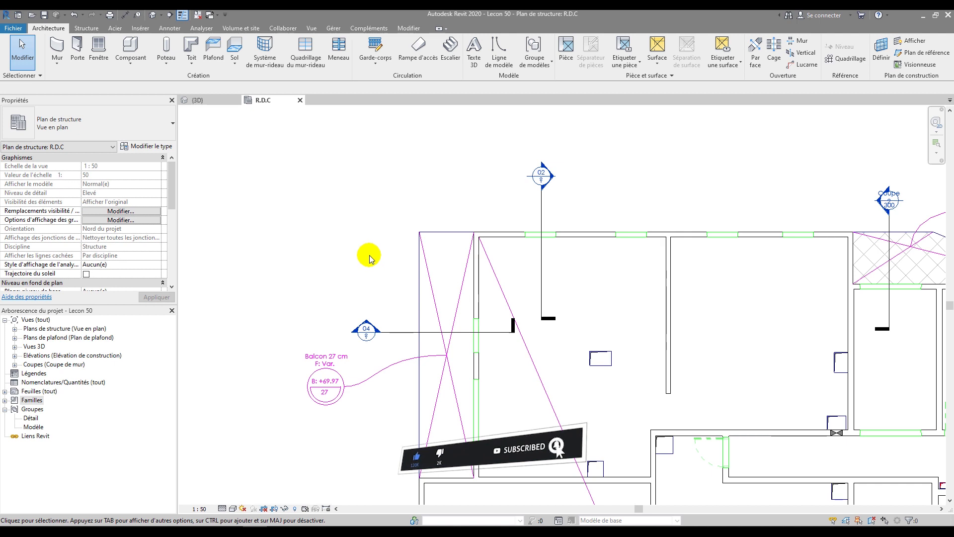
Step: Open section 04 from its marker in the R.D.C plan and close the 3D view
double_click(365, 324)
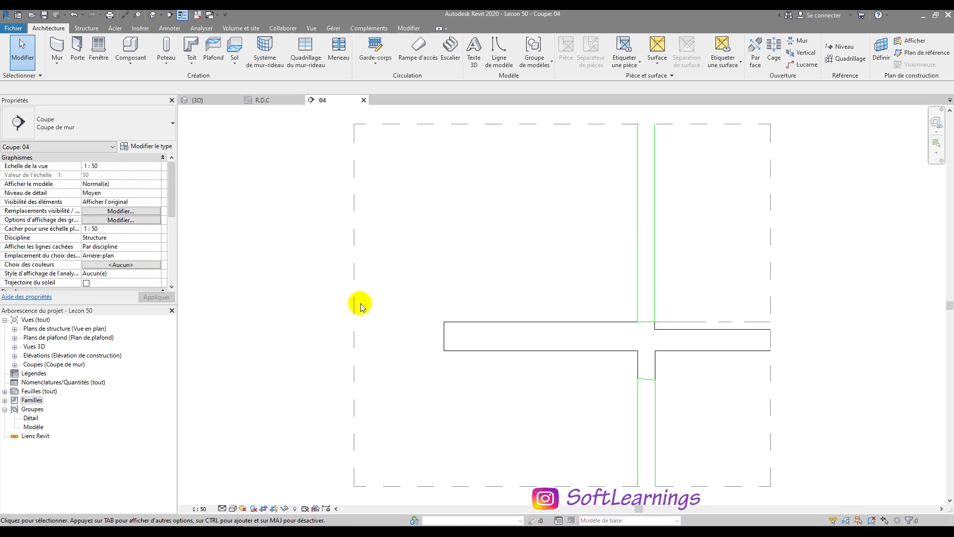
scroll(360, 306, down, 3)
click(236, 100)
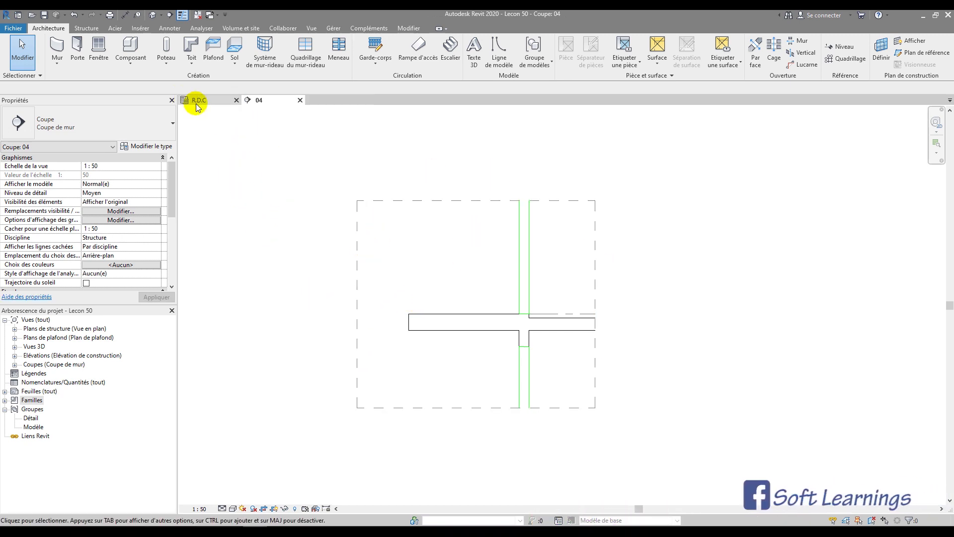
Step: Tile the R.D.C plan and section 04 side by side, with the plan framed around the balcony crossed by the section
click(199, 102)
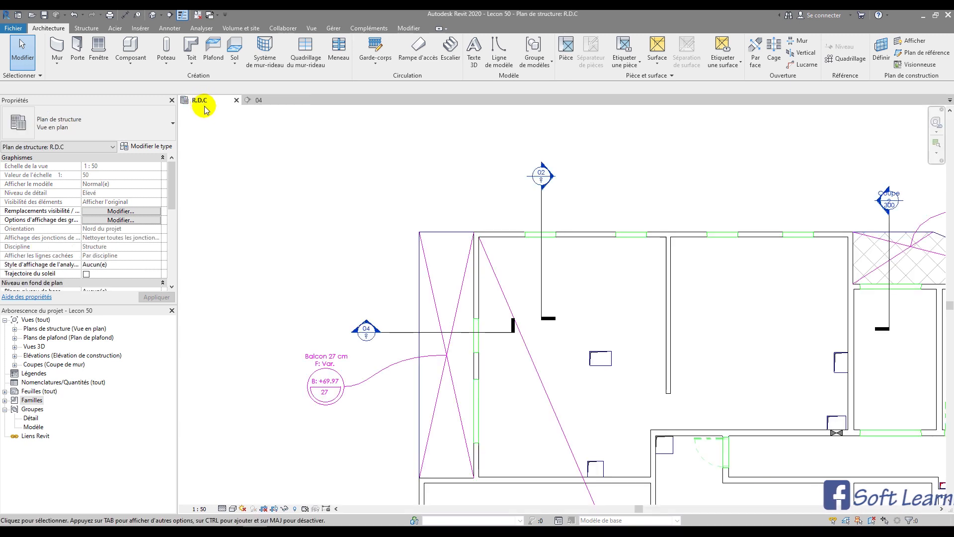
click(311, 28)
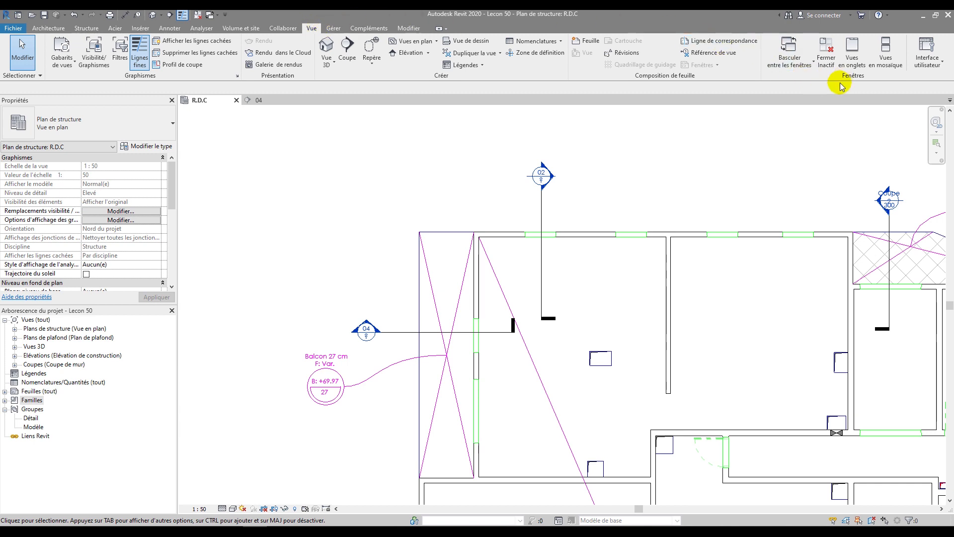
click(882, 54)
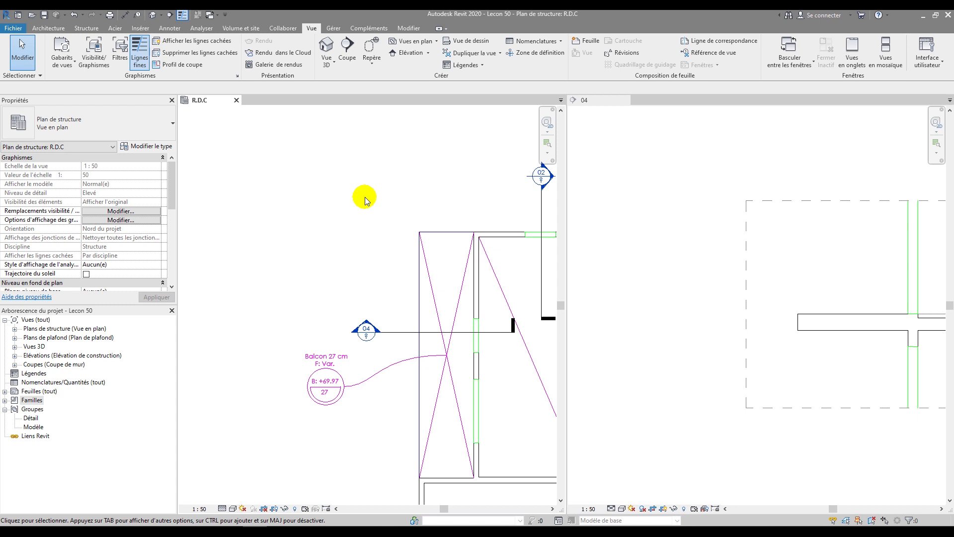
key(z)
key(a)
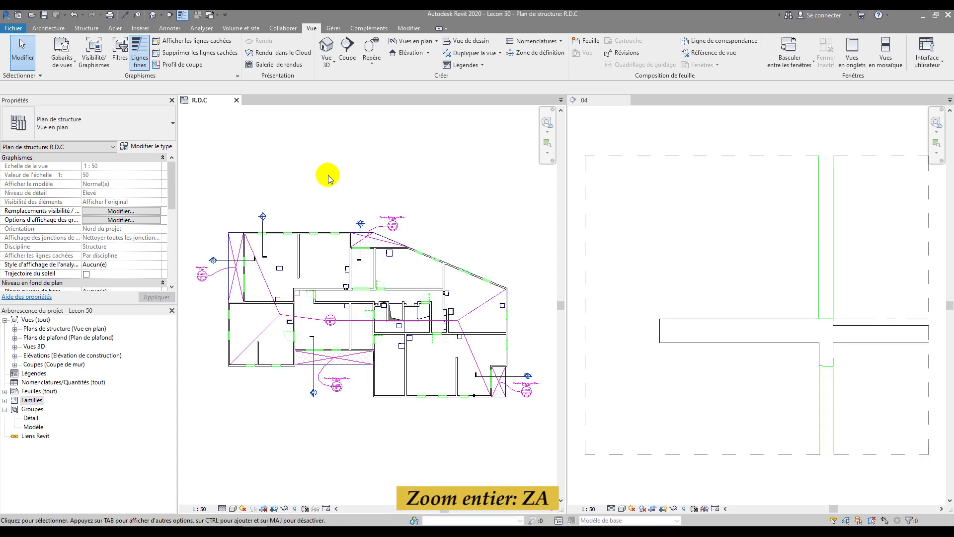
scroll(418, 198, up, 5)
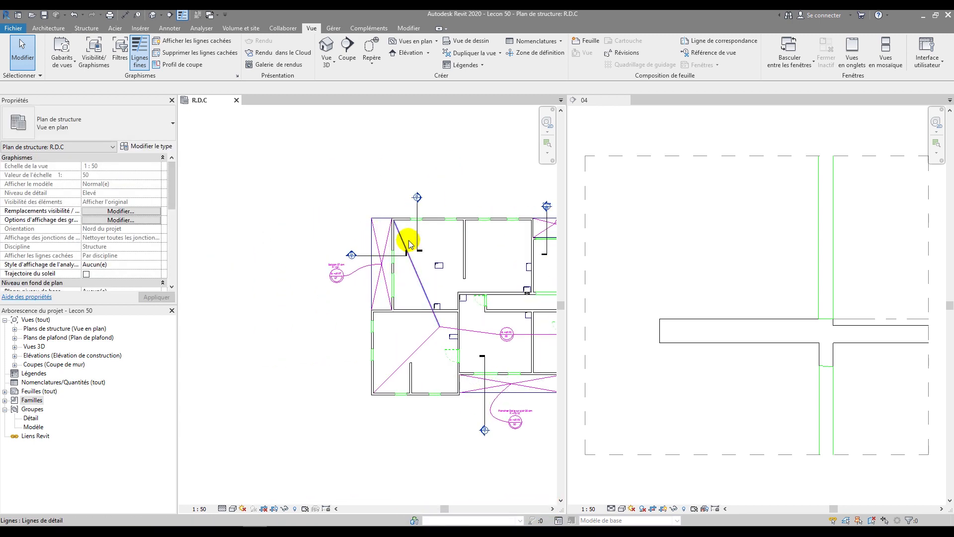
scroll(377, 202, up, 2)
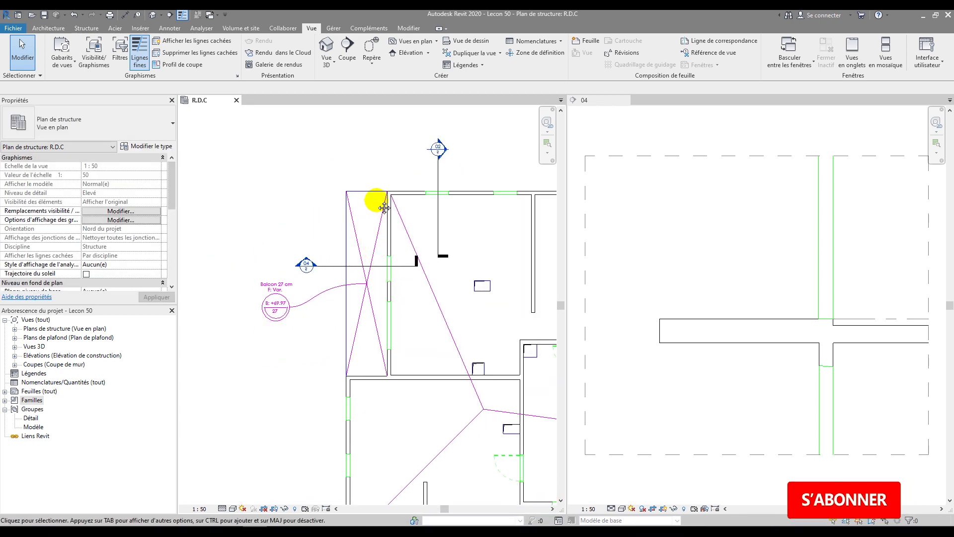
Step: Add an aligned dimension to the thickness of the balcony slab in section 04, placed beyond its free end
click(640, 220)
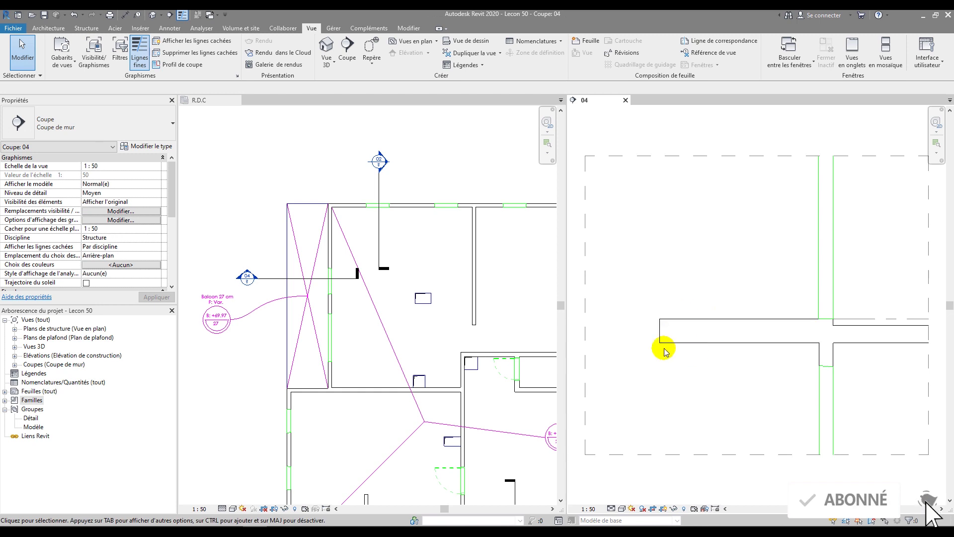
scroll(664, 349, up, 6)
scroll(647, 318, down, 5)
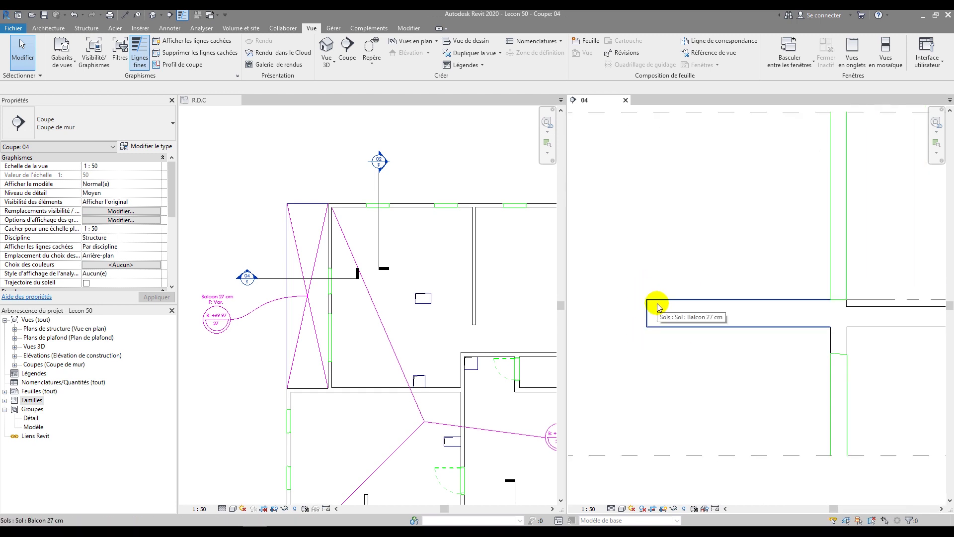
key(d)
key(i)
click(677, 326)
click(676, 300)
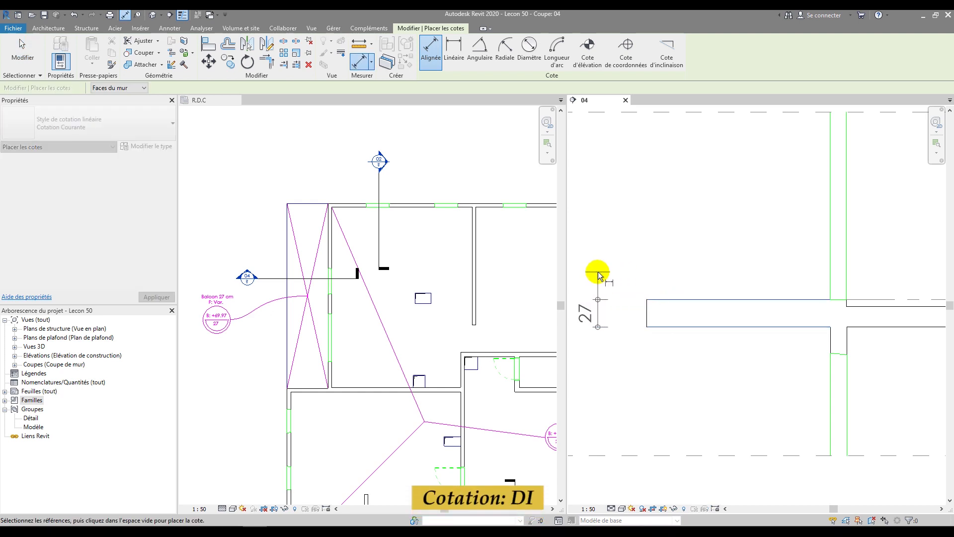
click(598, 271)
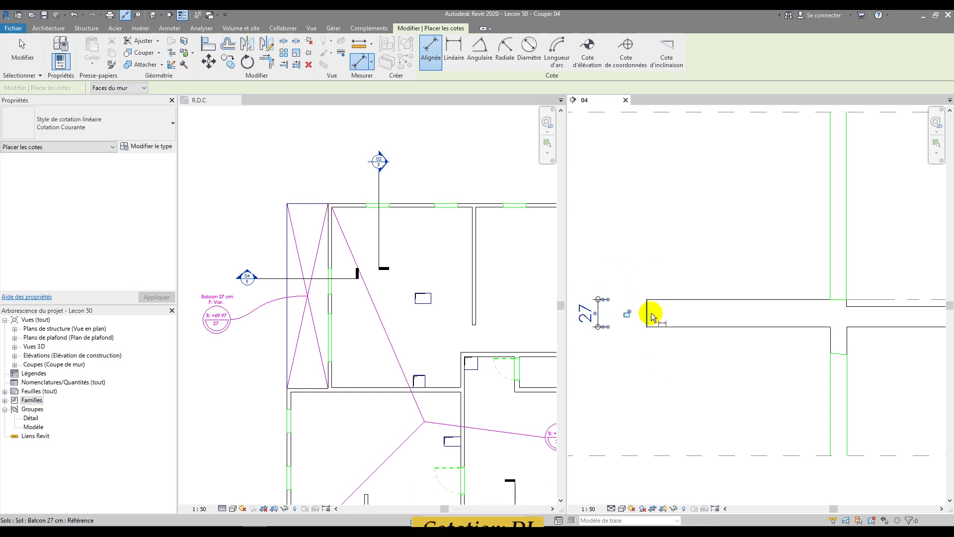
key(Escape)
key(Escape)
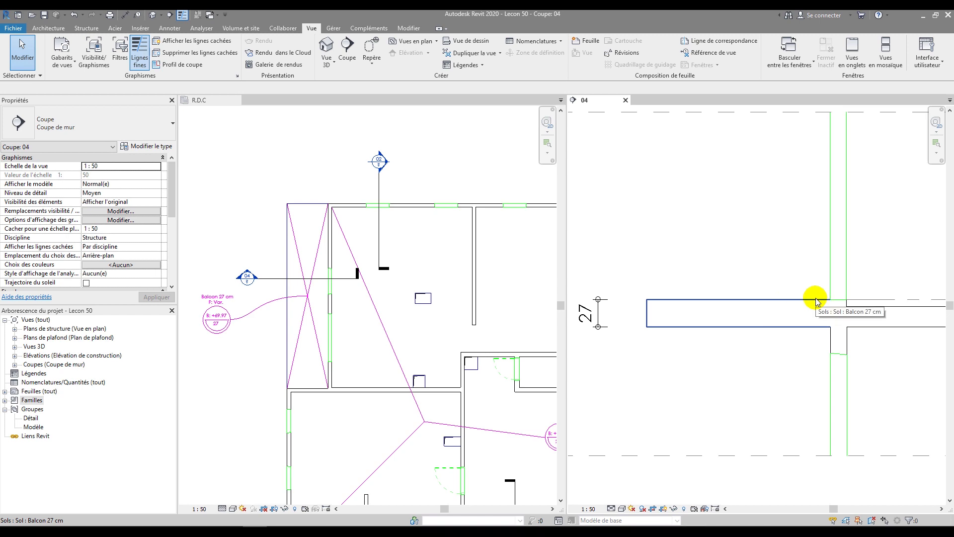
Step: Edit the sub-elements of the Balcon 27 cm floor and set its upper outer corner point in the plan to elevation -2
click(259, 233)
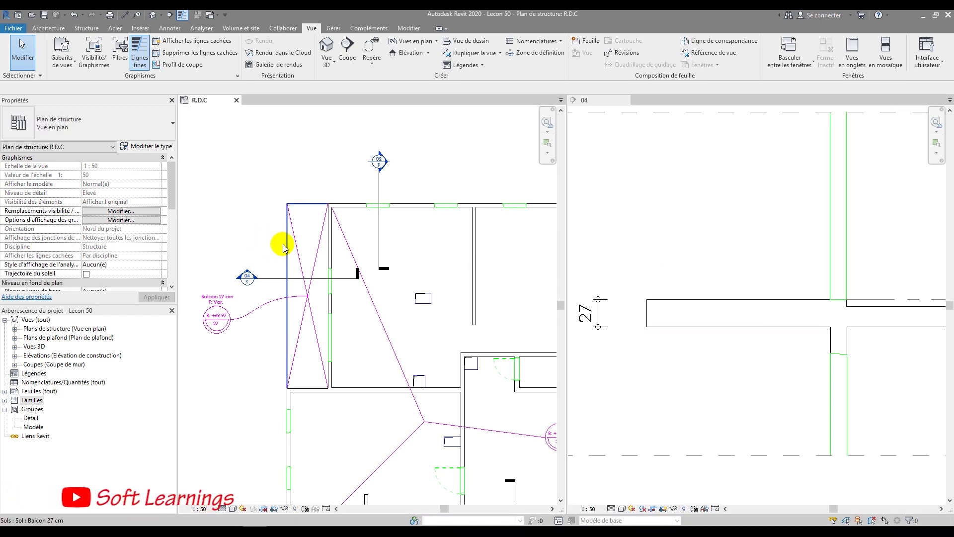
click(282, 248)
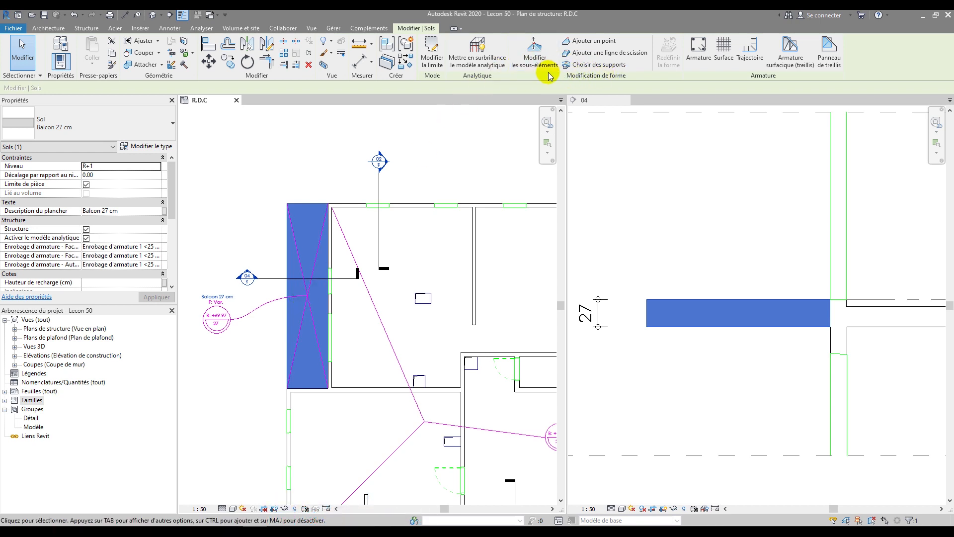
click(536, 48)
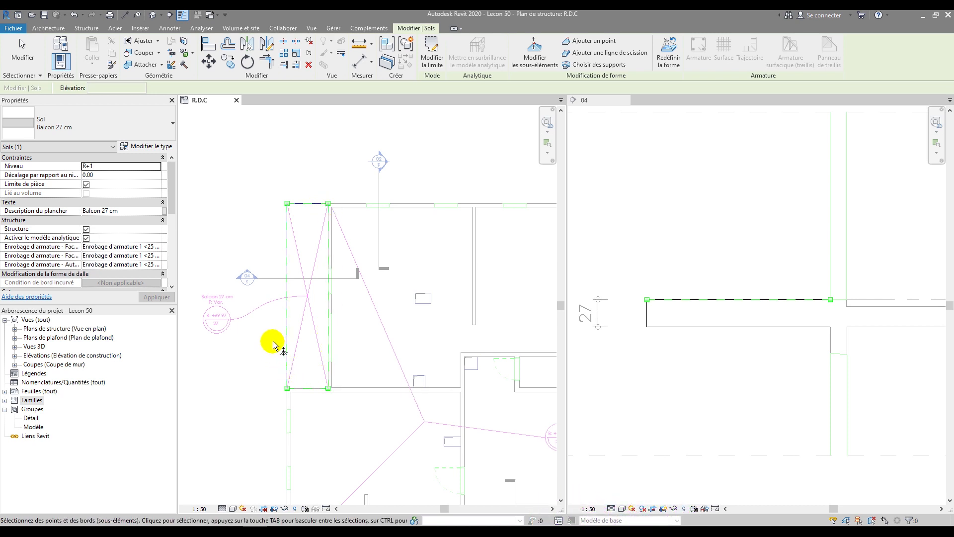
click(287, 204)
click(293, 199)
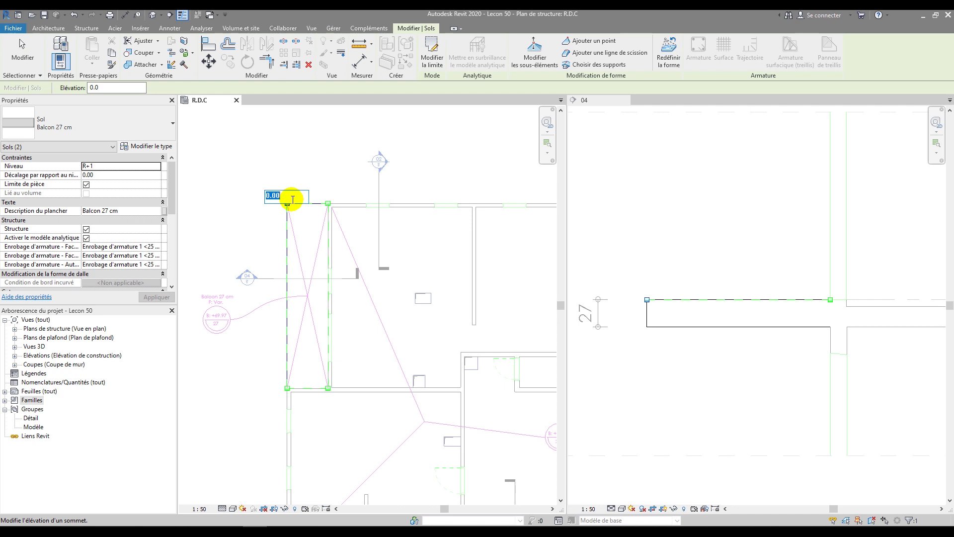
text(-2)
key(Return)
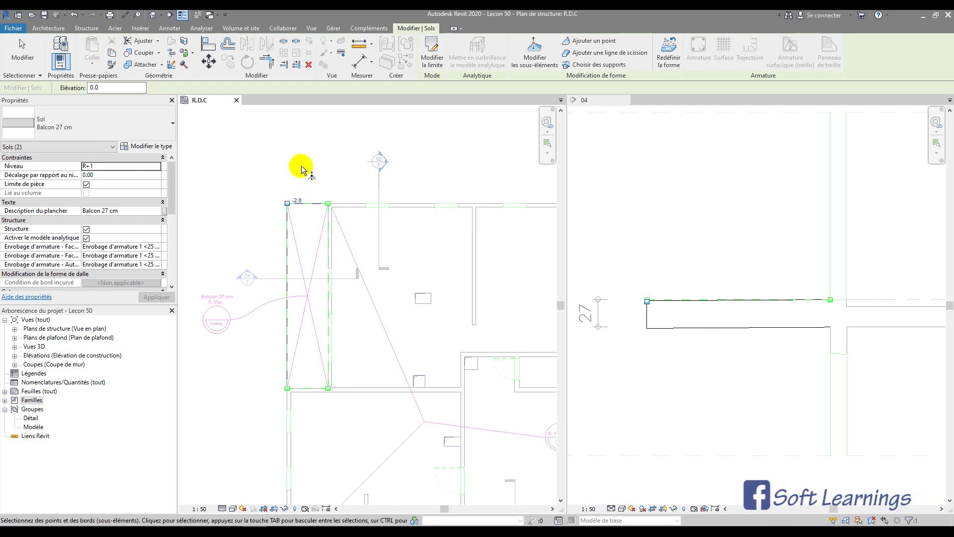
click(302, 167)
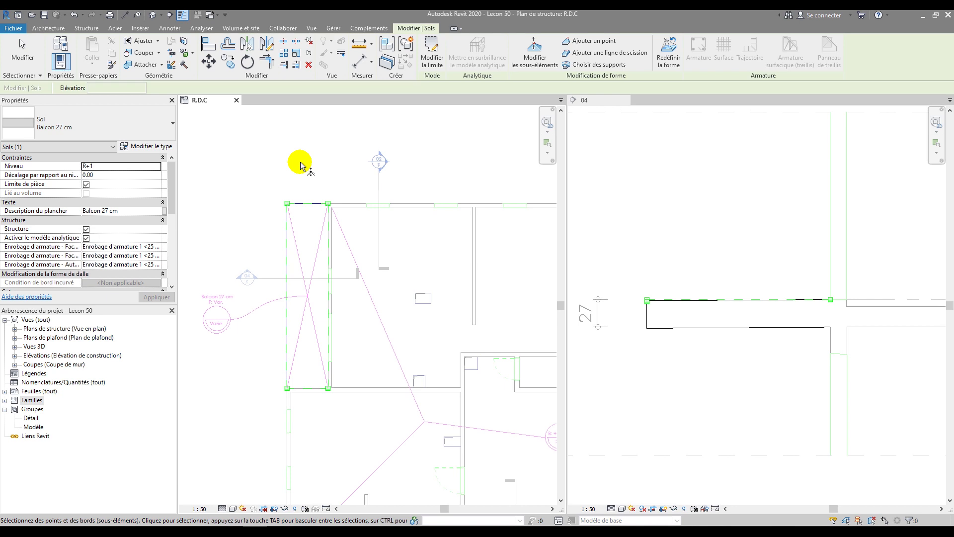
Step: Check the length format in the project units and close the dialog without changes
key(u)
key(n)
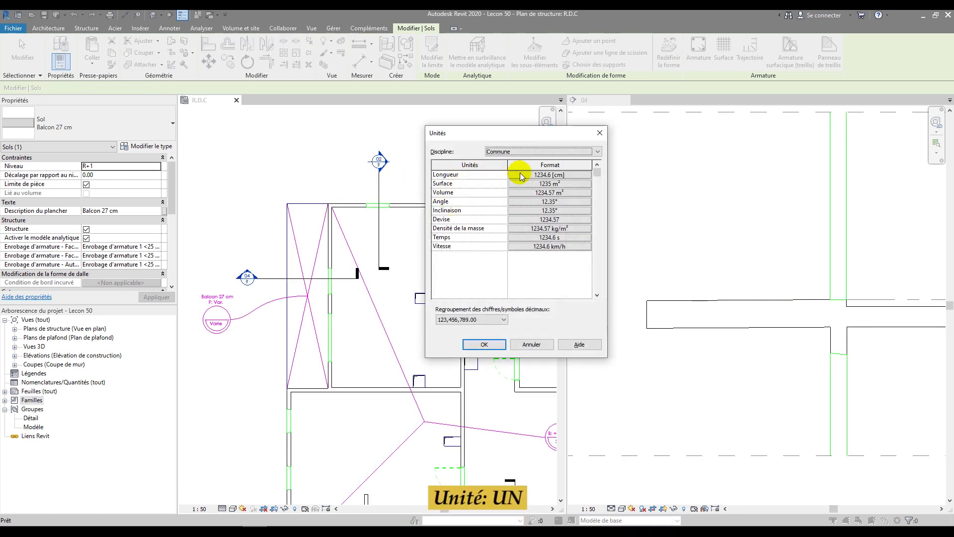
click(600, 132)
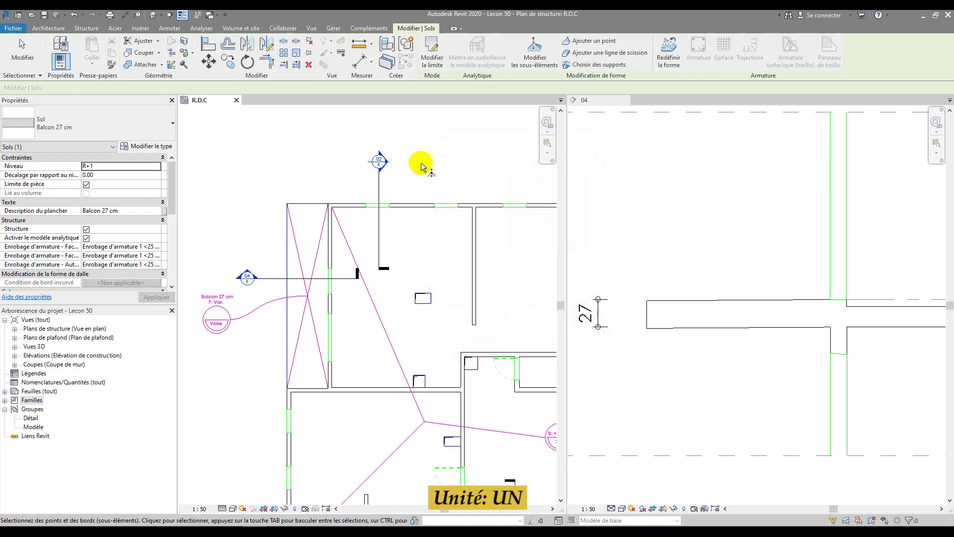
Step: Set the balcony floor's lower outer corner point in the plan to elevation -20 and finish the shape editing
click(287, 388)
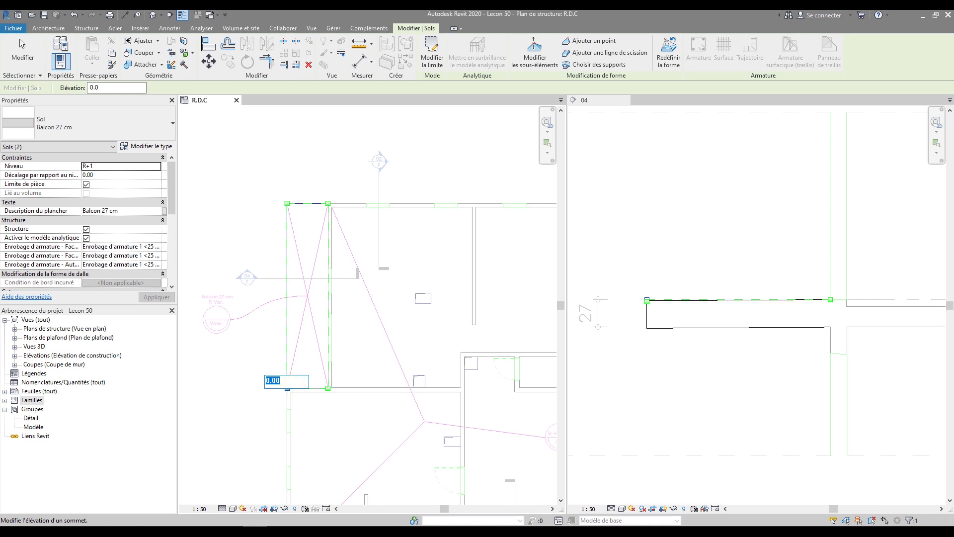
text(-20)
key(Return)
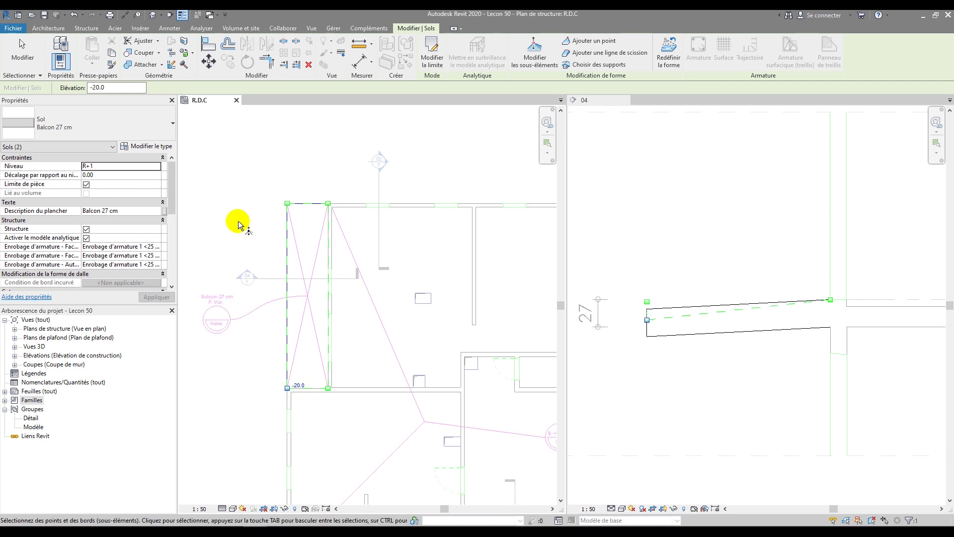
key(Escape)
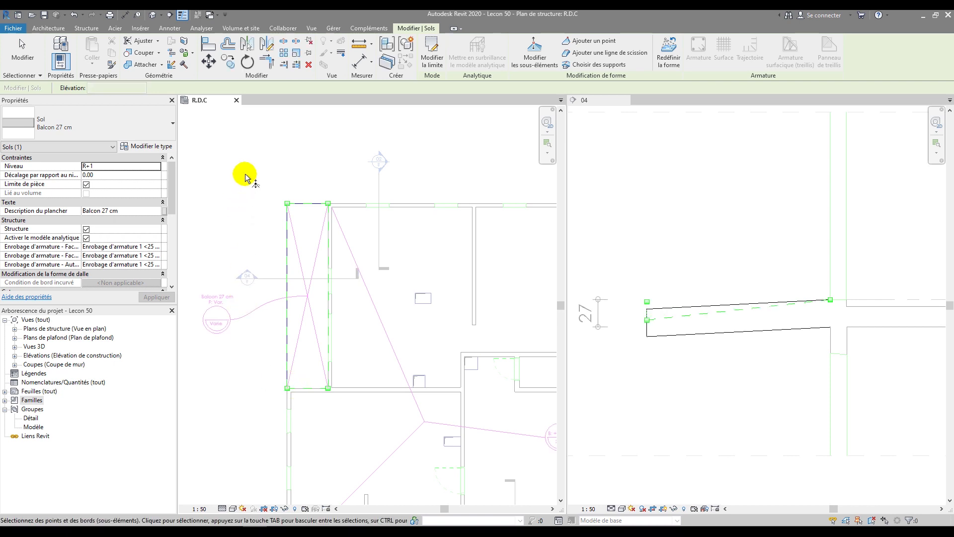
key(Escape)
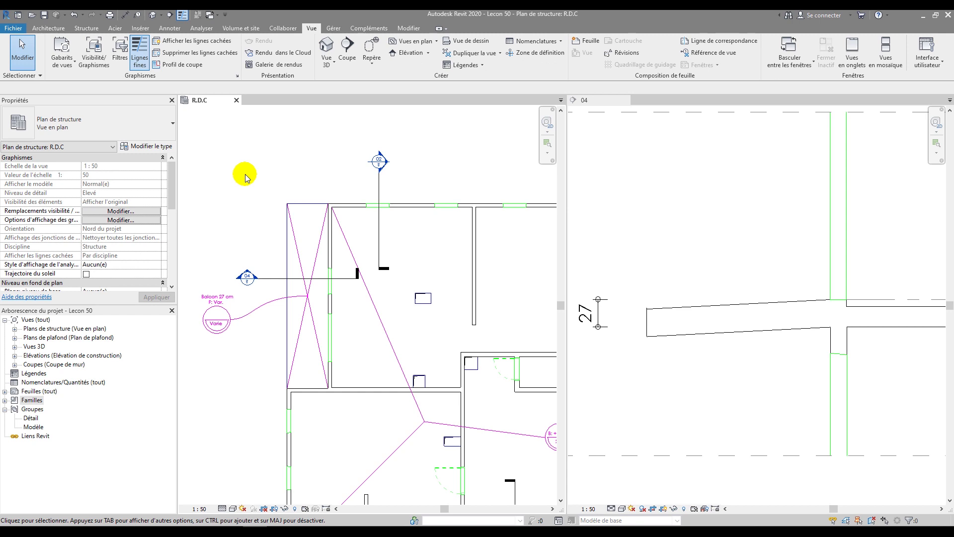
scroll(713, 331, up, 2)
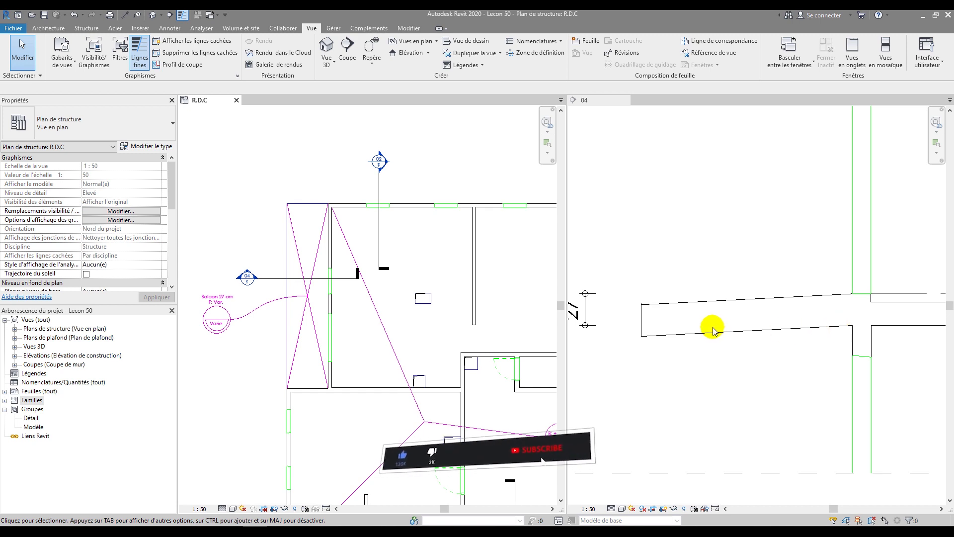
scroll(625, 294, down, 1)
scroll(625, 297, down, 1)
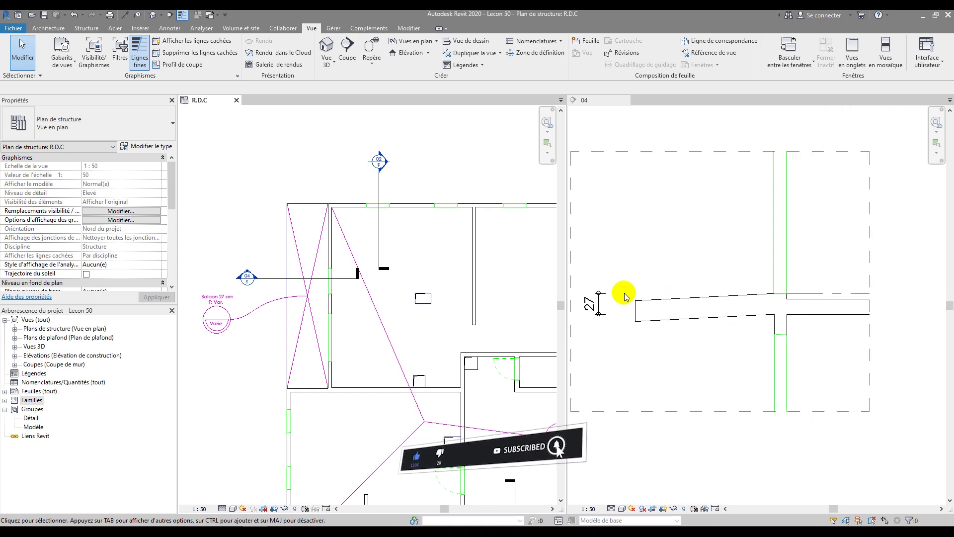
Step: Make the 27 cm structural layer of the Balcon 27 cm floor type variable in its assembly
click(664, 302)
click(274, 243)
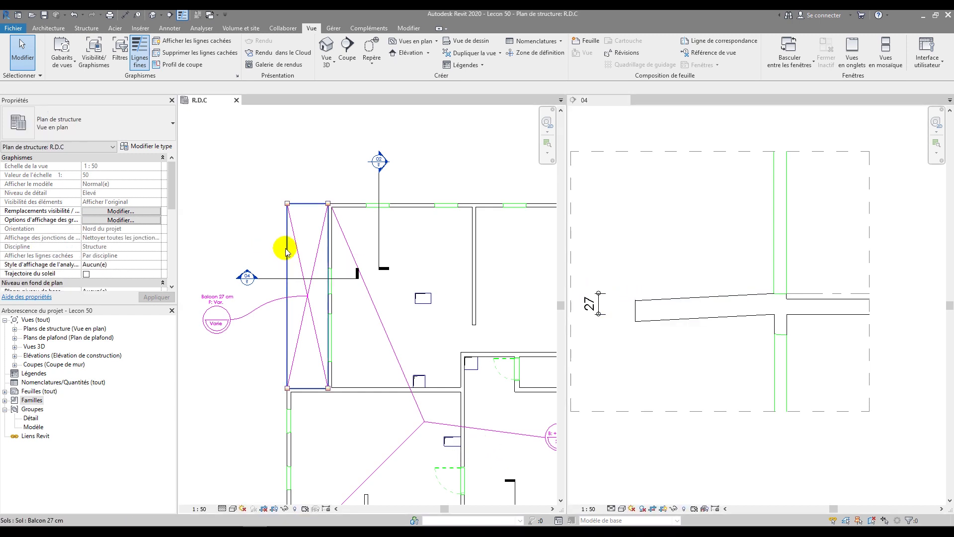
click(286, 249)
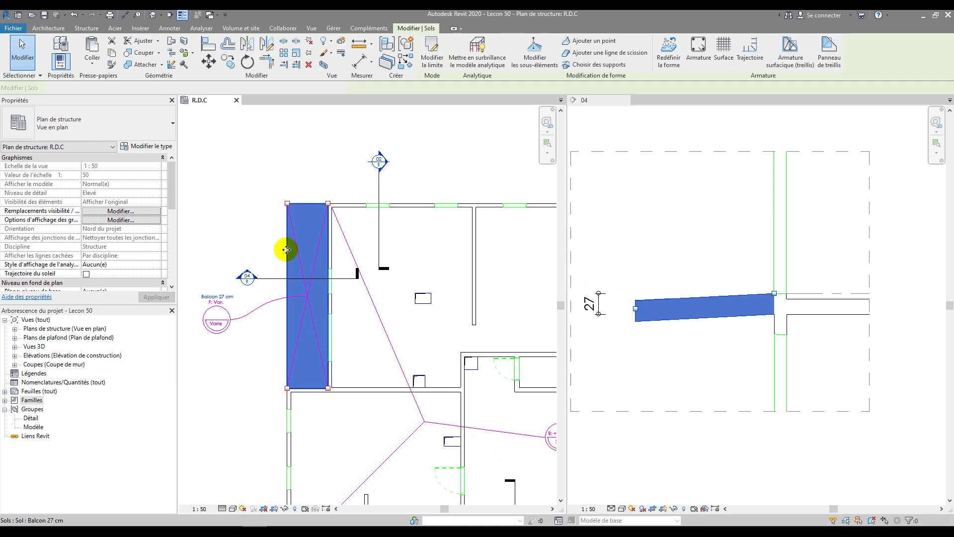
click(134, 148)
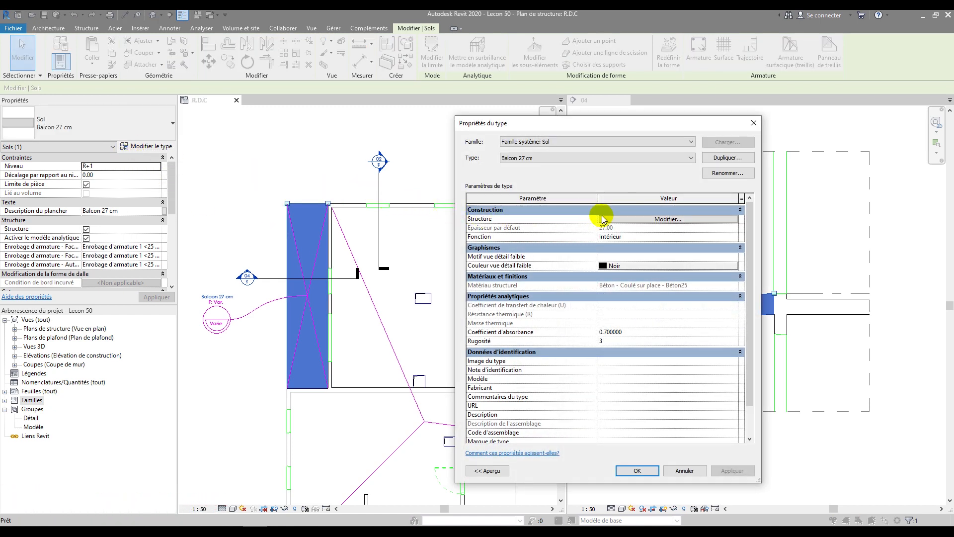
click(625, 219)
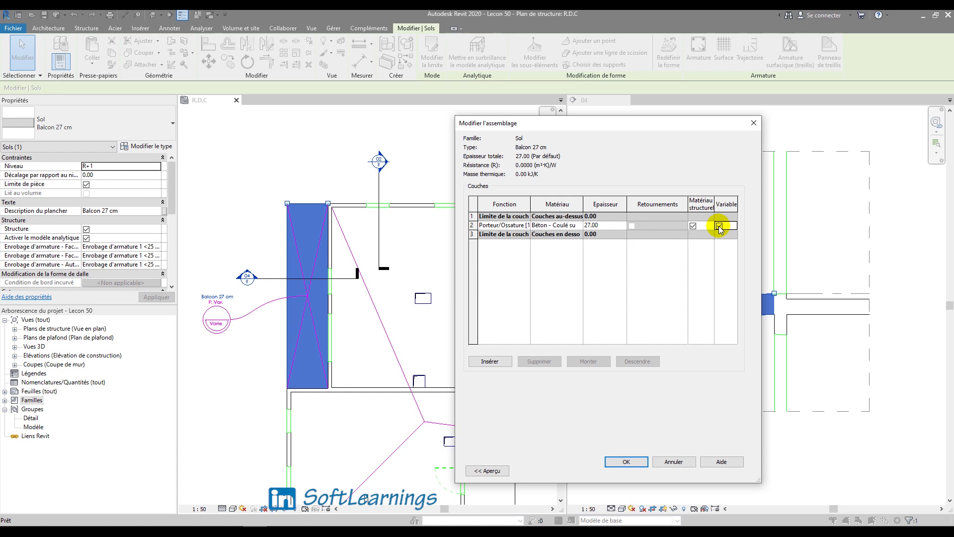
click(619, 460)
click(636, 470)
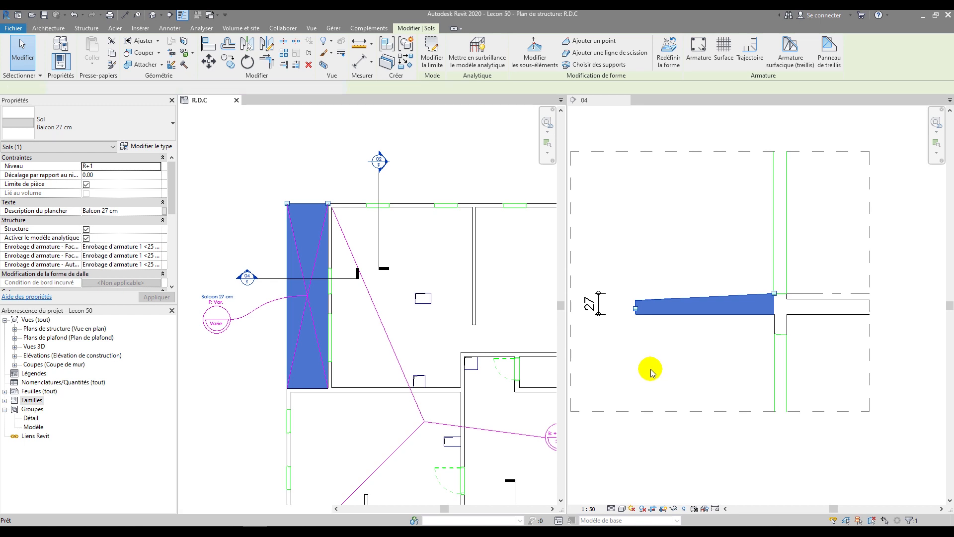
click(648, 371)
scroll(694, 317, up, 3)
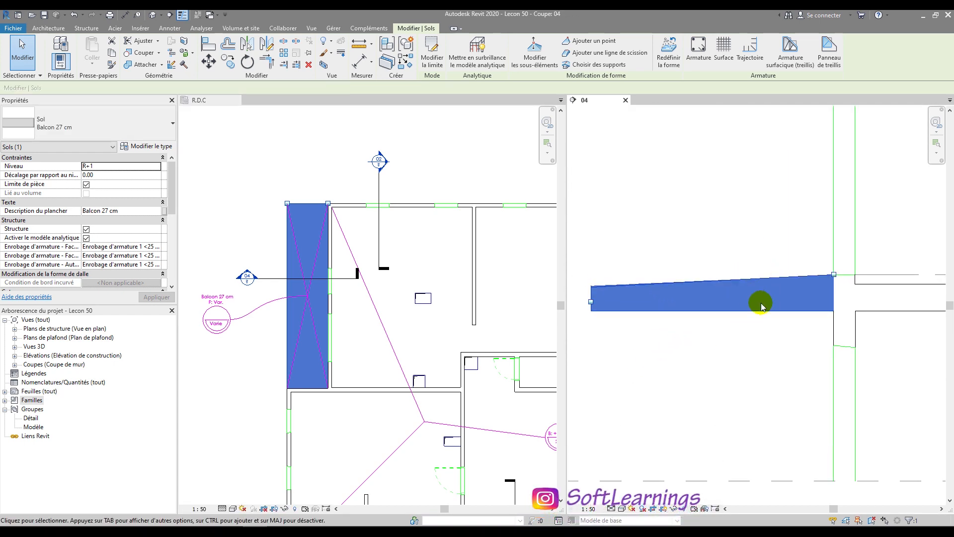
scroll(721, 271, down, 3)
click(682, 326)
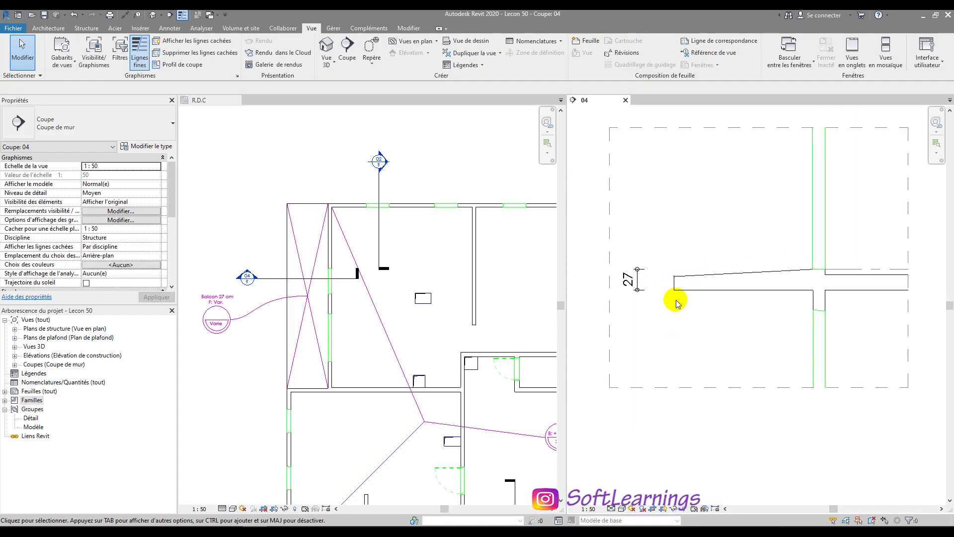
Step: Delete the thickness dimension beside the balcony slab in section 04
scroll(646, 278, up, 2)
click(629, 288)
key(Delete)
Step: Add an aligned dimension for the balcony slab's thickness where it meets the wall in section 04
key(d)
key(i)
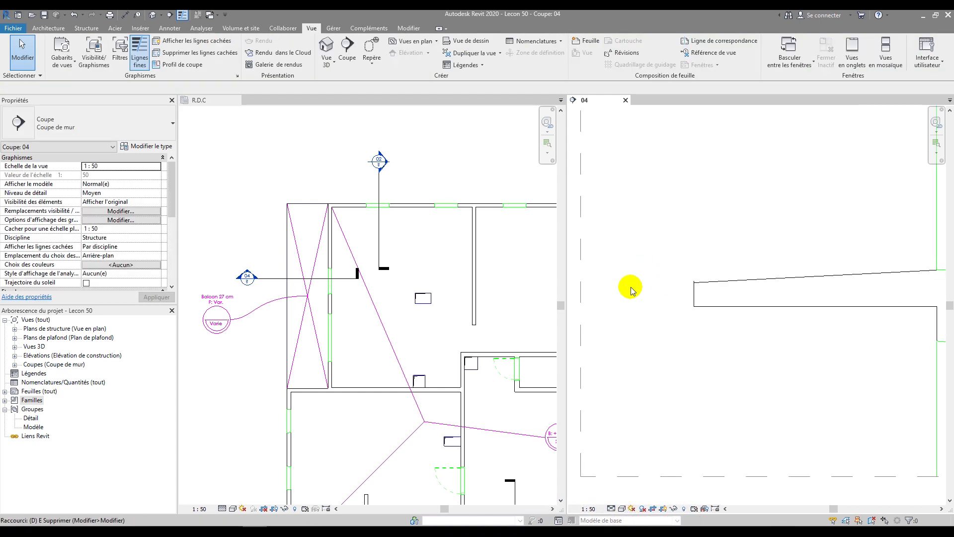
scroll(597, 289, down, 3)
scroll(755, 287, up, 4)
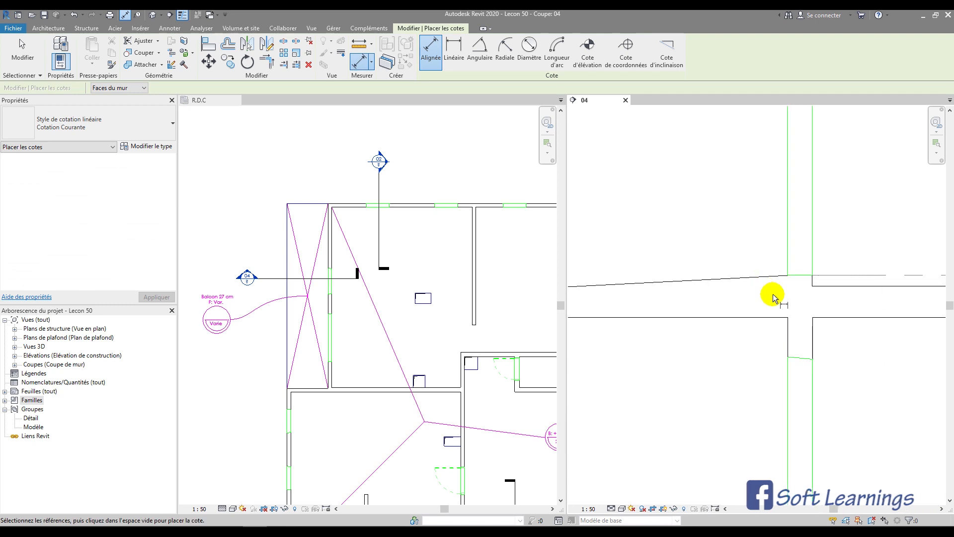
click(775, 322)
scroll(789, 254, up, 3)
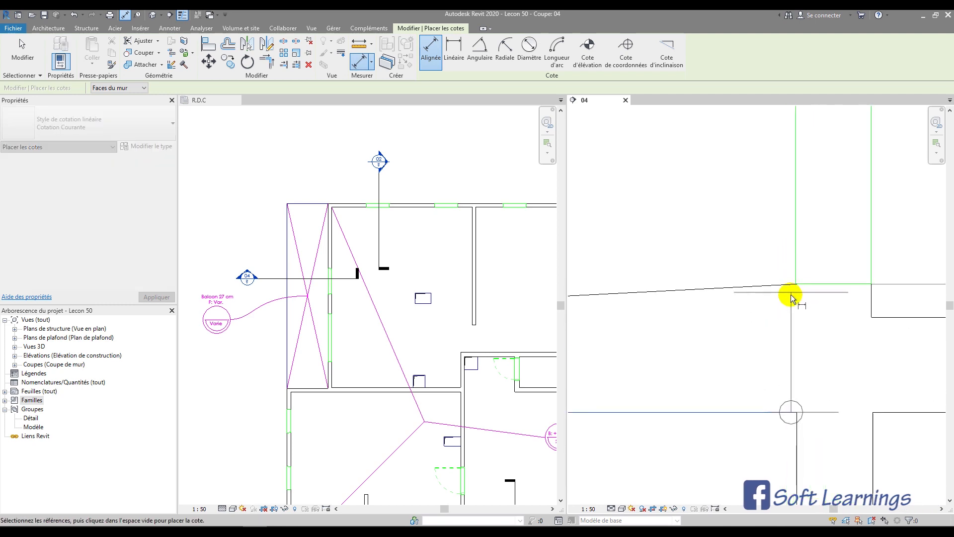
click(797, 280)
scroll(781, 277, down, 2)
scroll(766, 274, down, 2)
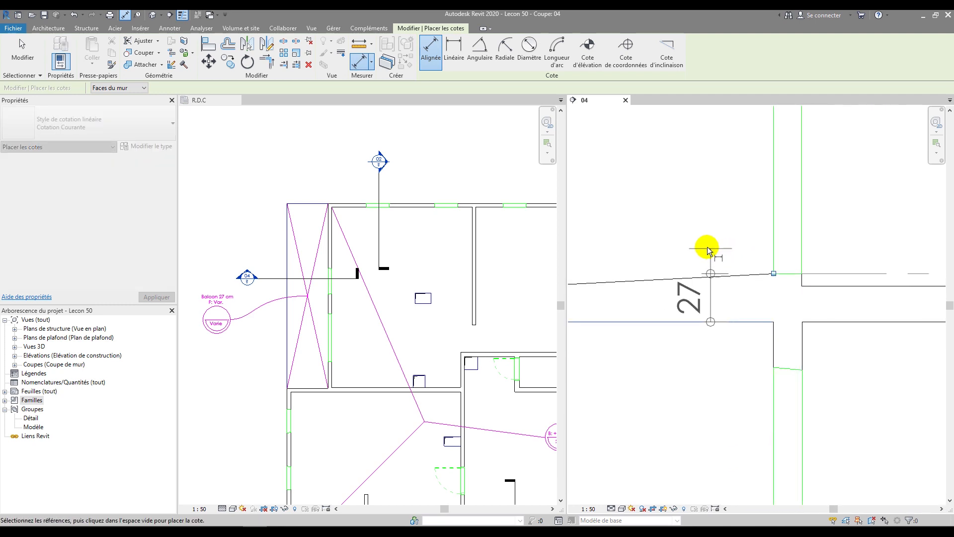
click(708, 247)
scroll(640, 285, down, 1)
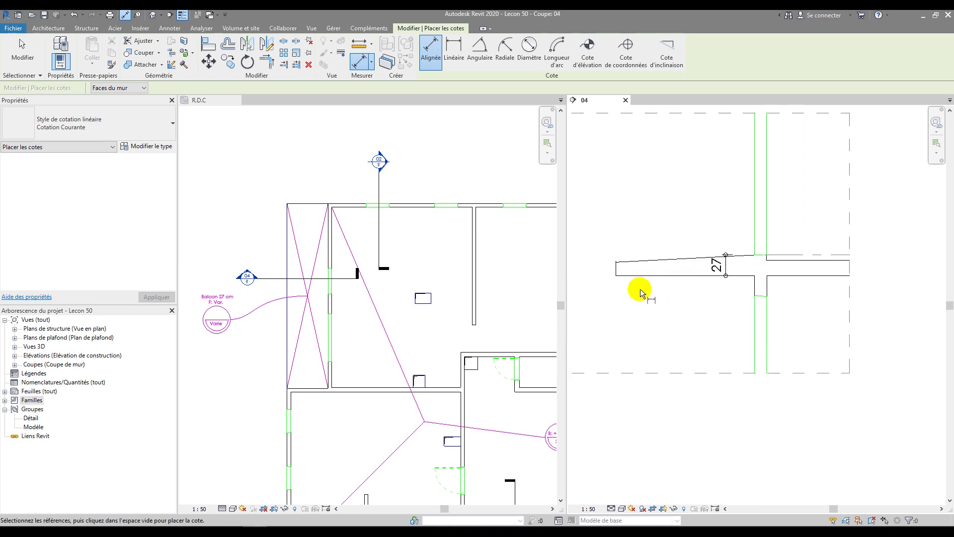
scroll(621, 271, up, 4)
scroll(646, 249, down, 3)
scroll(676, 252, up, 2)
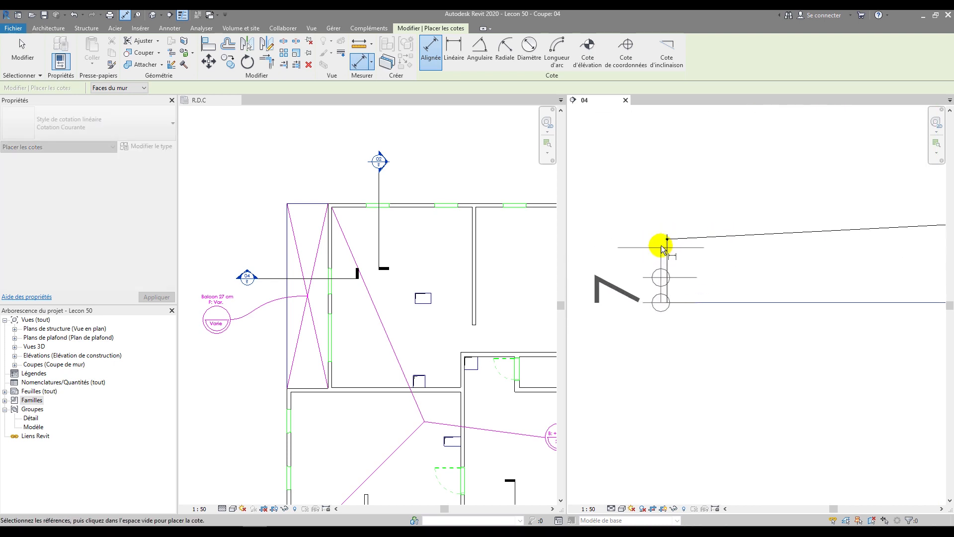
click(667, 238)
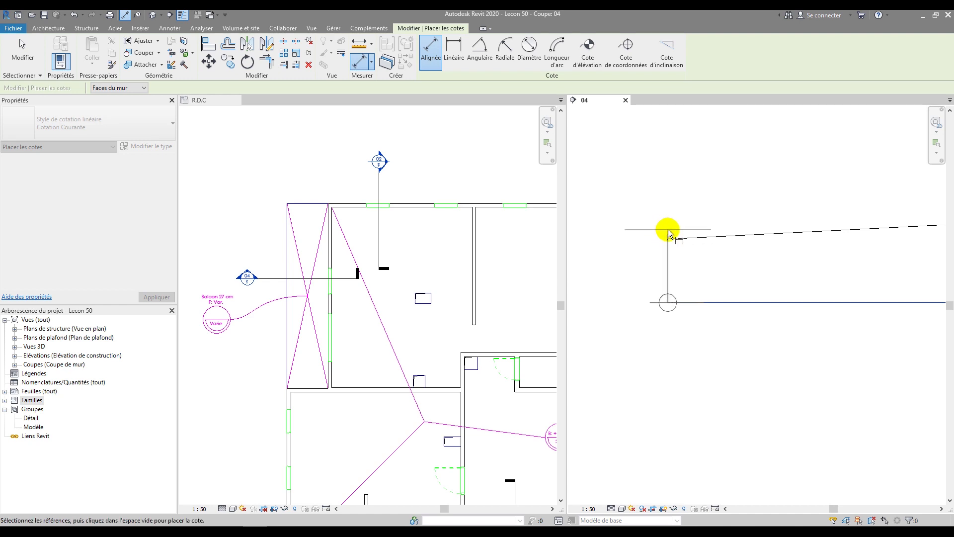
scroll(617, 224, down, 2)
key(Escape)
key(Escape)
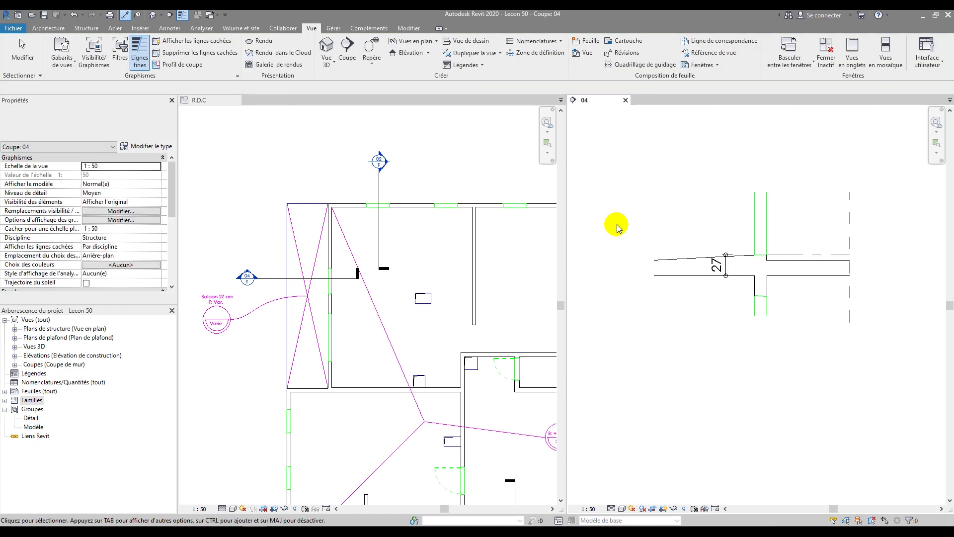
scroll(644, 266, down, 2)
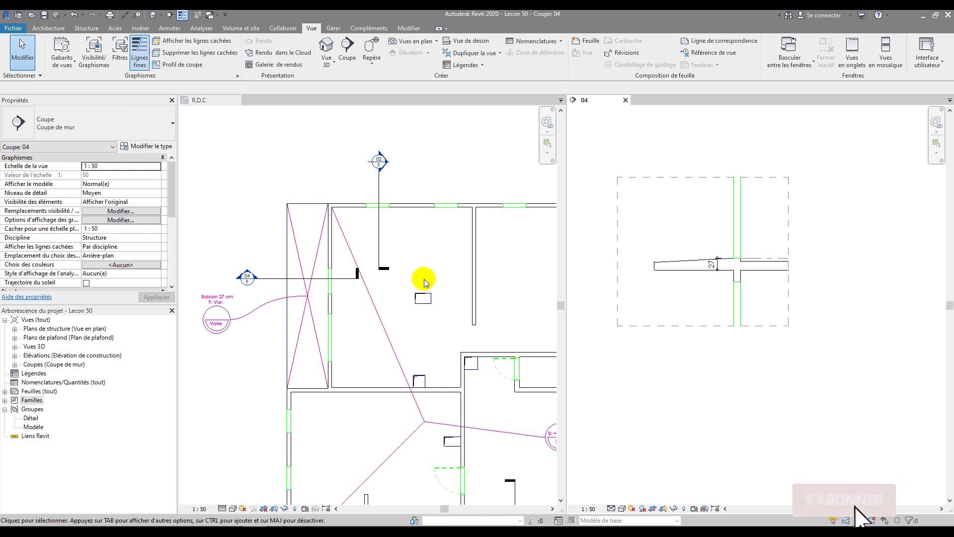
Step: Modify the balcony floor's sub-elements, setting its lower outer corner point in the plan to elevation -2.0, and finish the shape editing
click(287, 256)
click(286, 251)
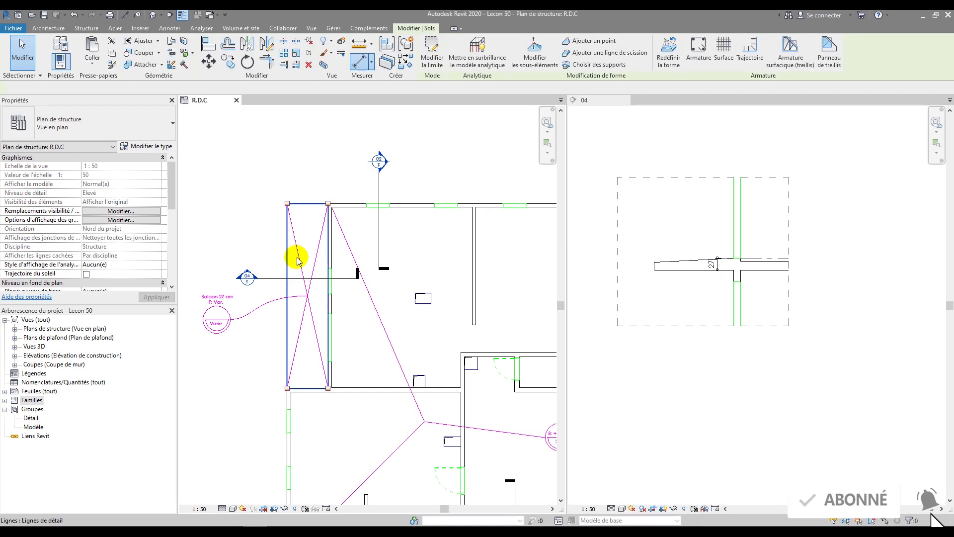
click(527, 50)
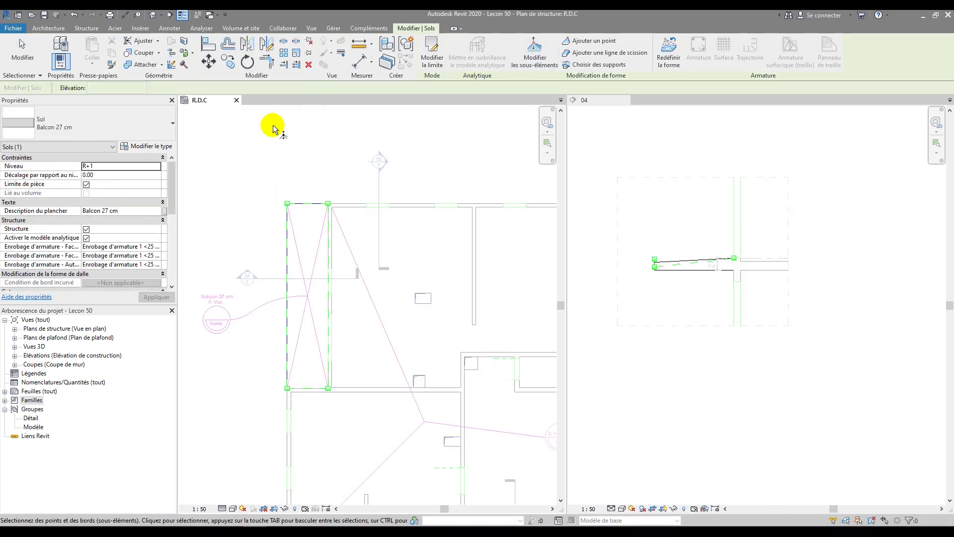
click(287, 202)
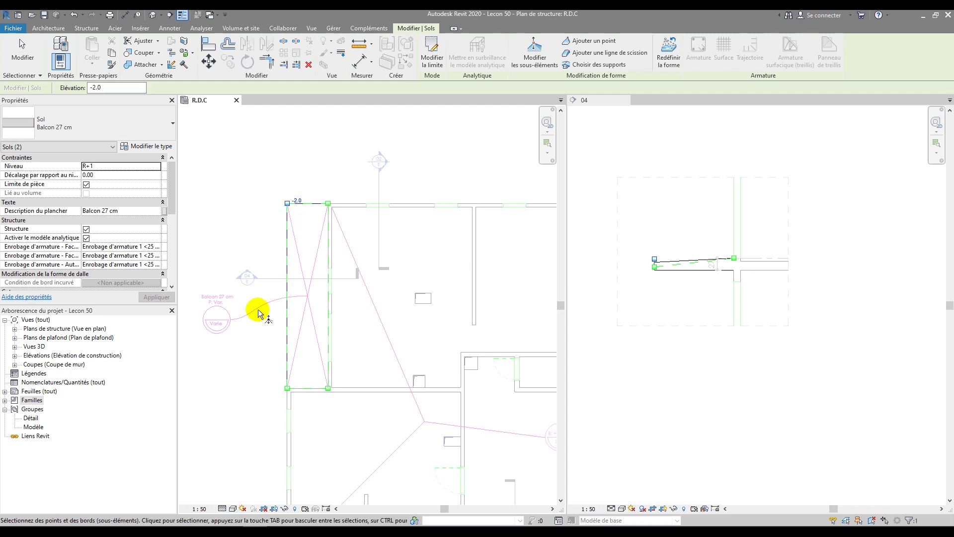
click(288, 387)
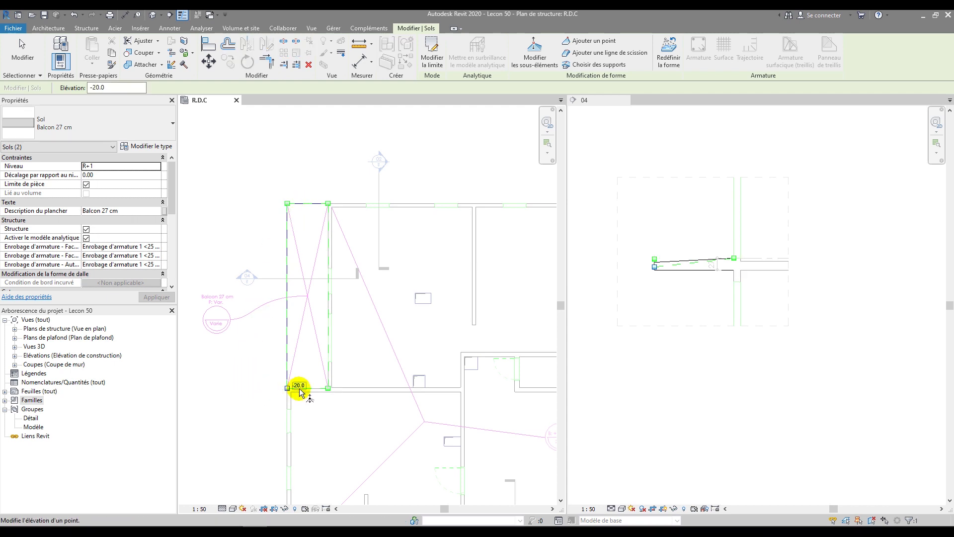
key(BackSpace)
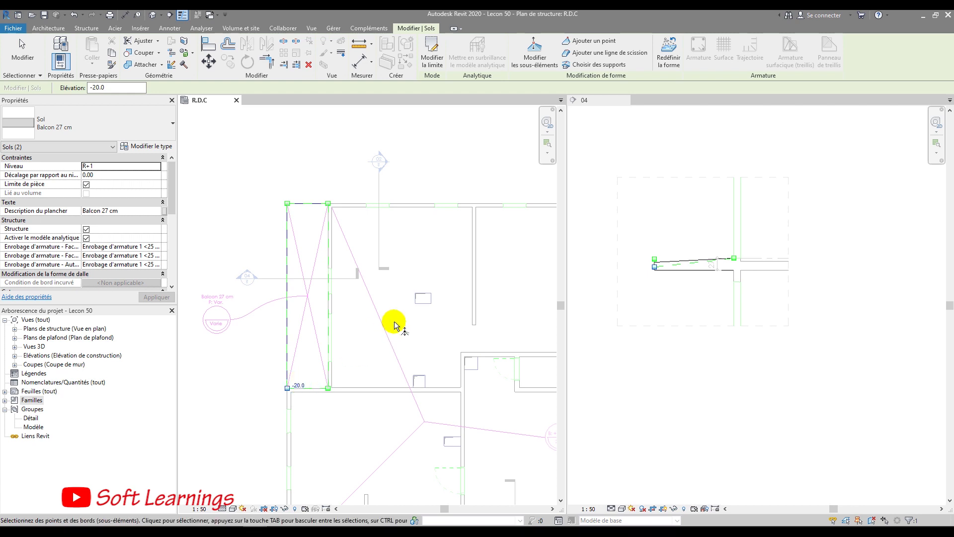
click(298, 385)
key(BackSpace)
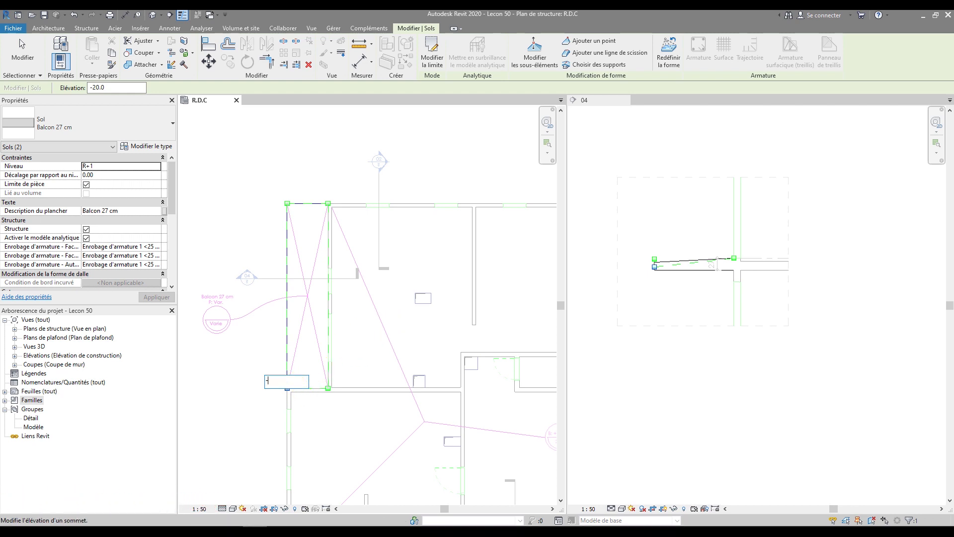
text(-2.0)
key(Return)
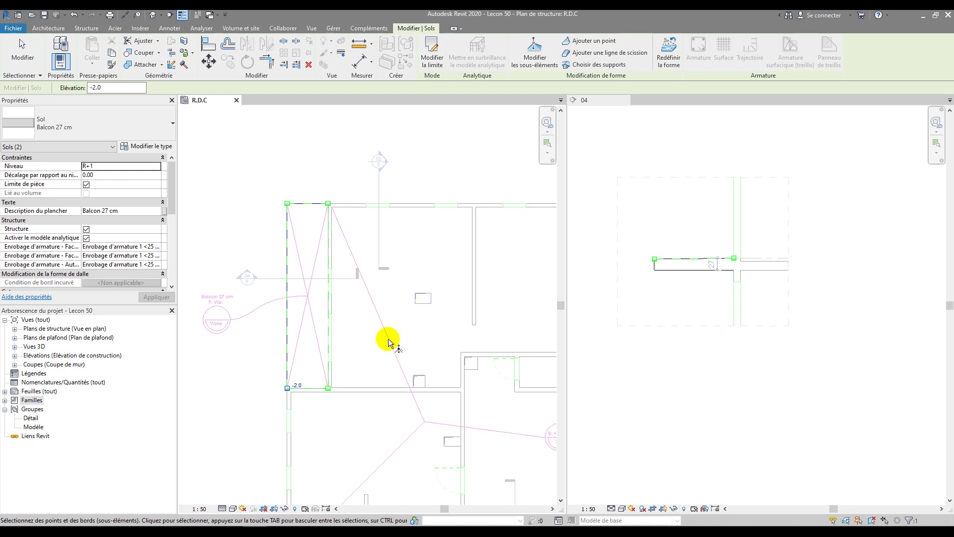
key(Escape)
key(Escape)
Step: Add an aligned dimension for the balcony slab's thickness at its free outer end in section 04
scroll(656, 261, up, 4)
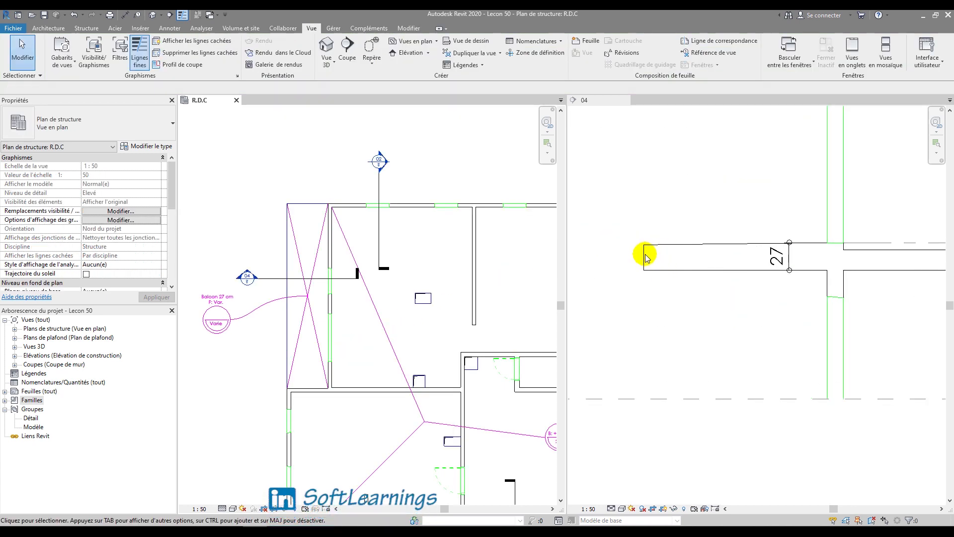
key(d)
key(i)
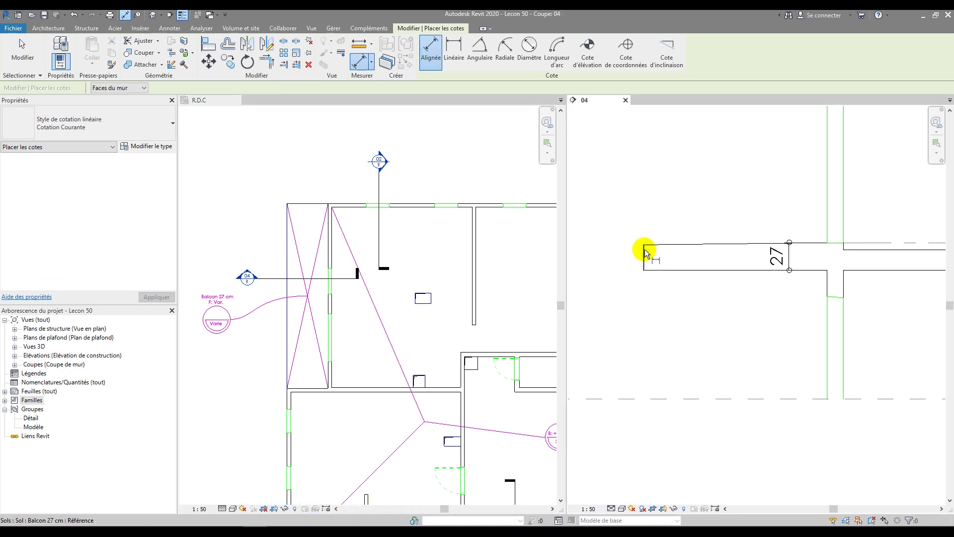
scroll(646, 255, up, 3)
click(644, 241)
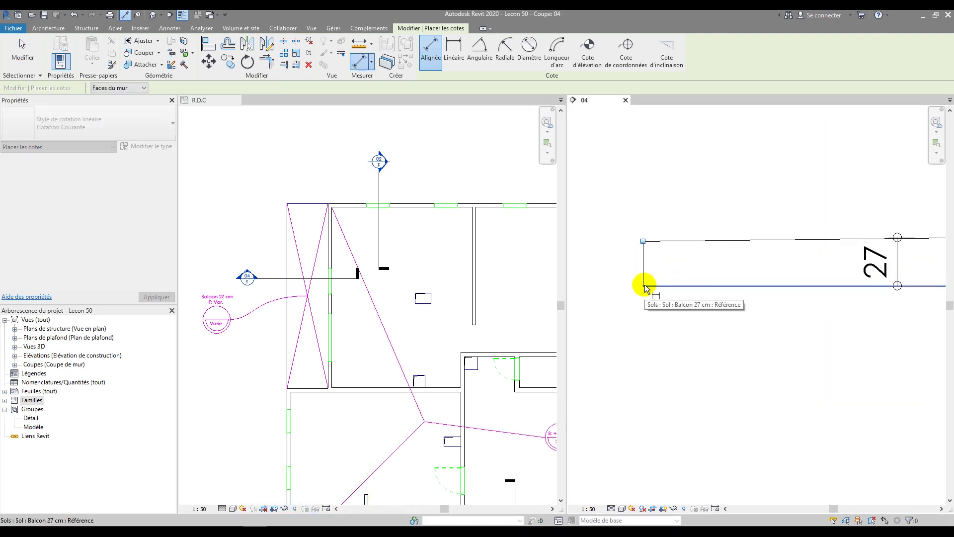
click(650, 286)
scroll(617, 284, down, 5)
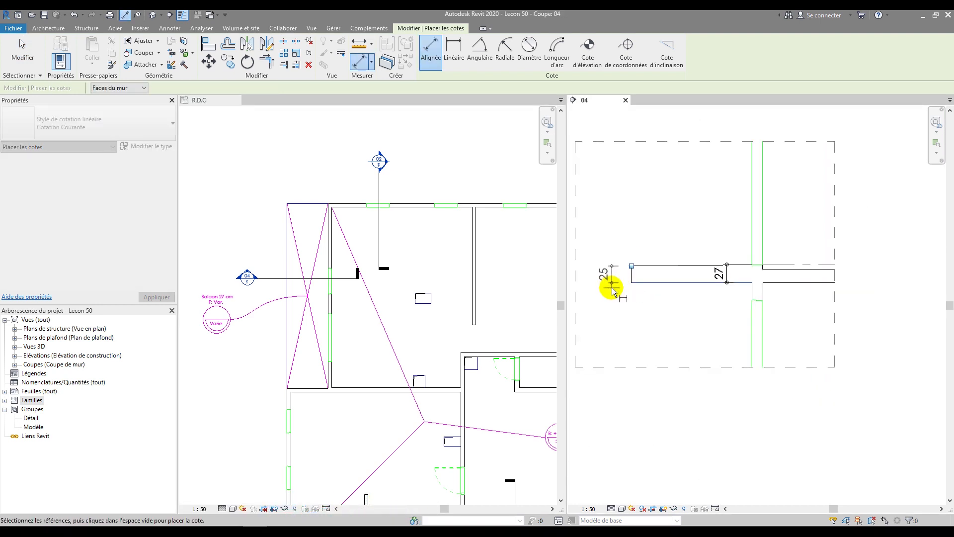
click(613, 286)
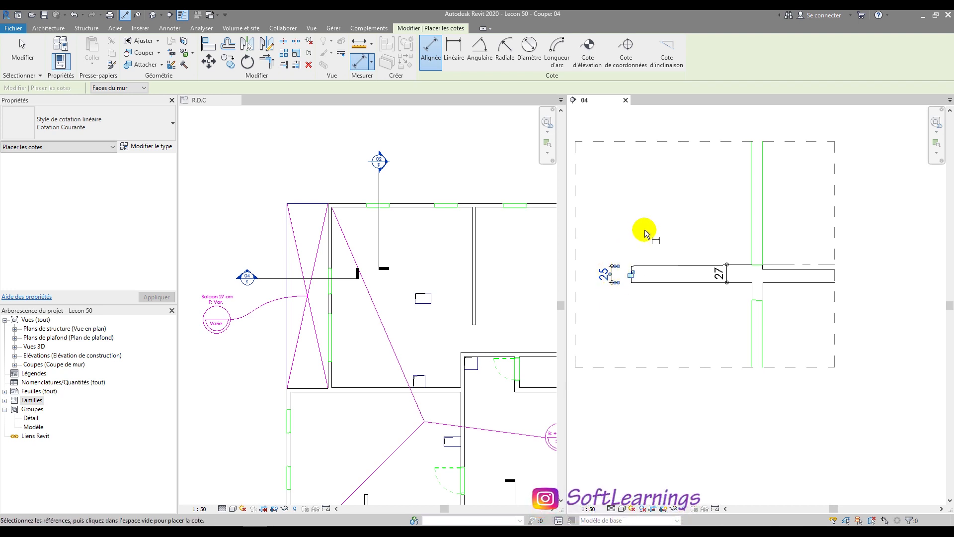
key(Escape)
key(Escape)
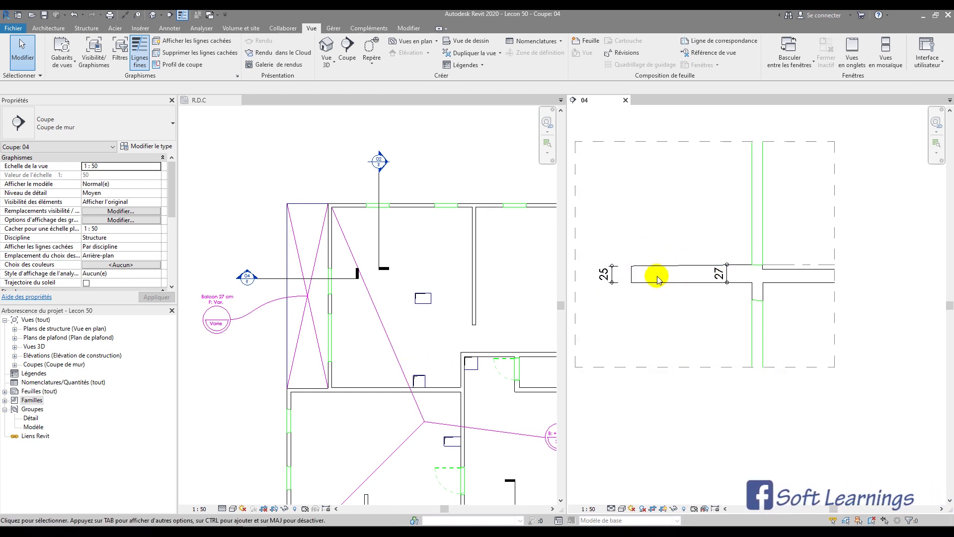
Step: Open section 03 to examine the Plancher Dalle sur Plot floor, and return to the R.D.C plan
scroll(353, 332, down, 2)
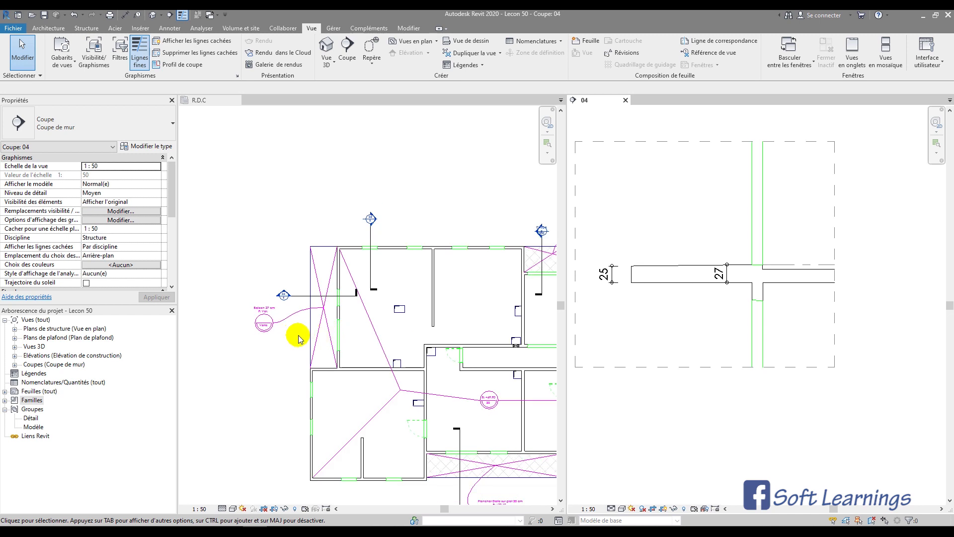
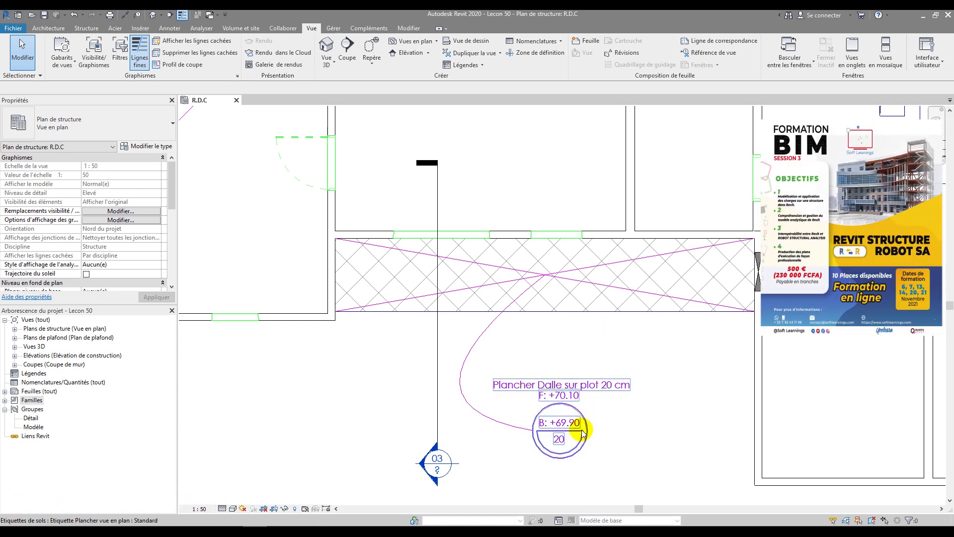
scroll(634, 361, down, 2)
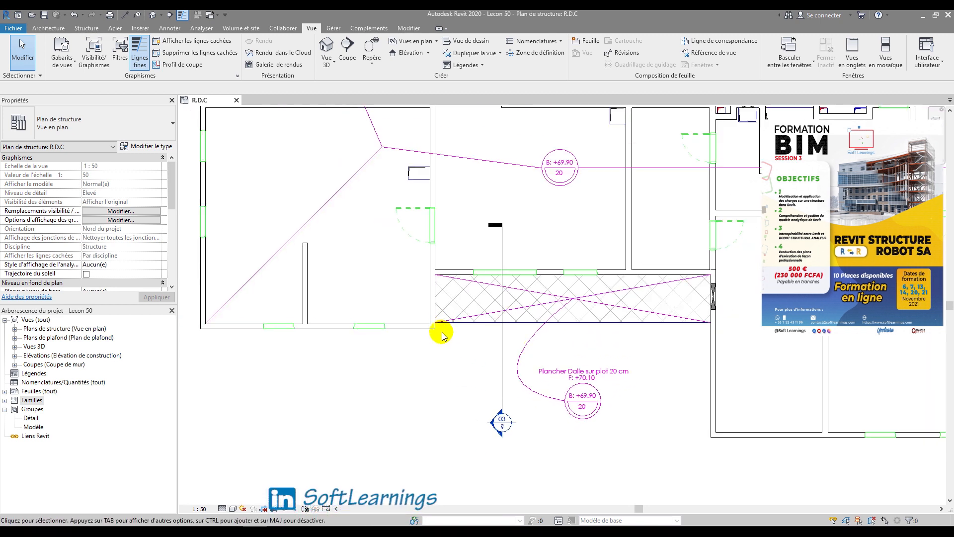
double_click(492, 423)
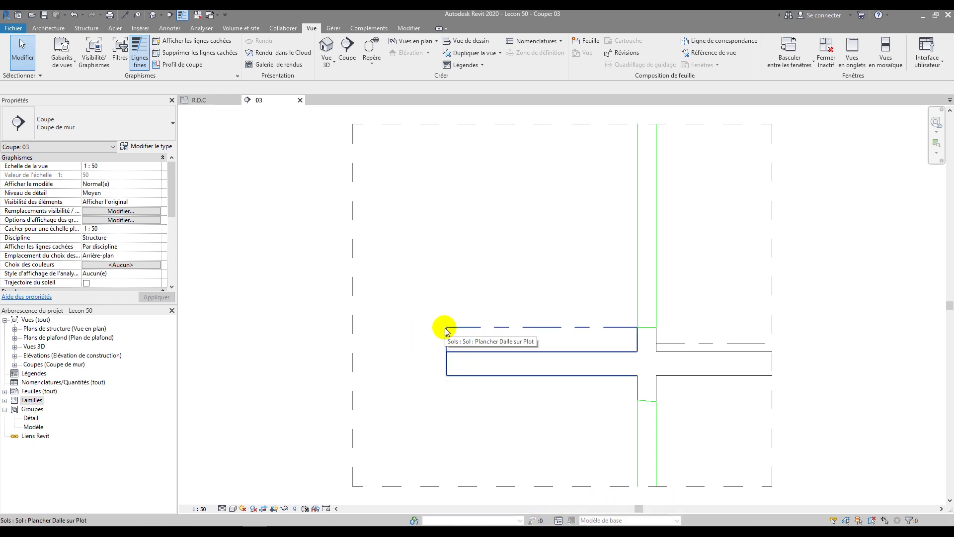
scroll(444, 330, down, 3)
scroll(437, 332, down, 1)
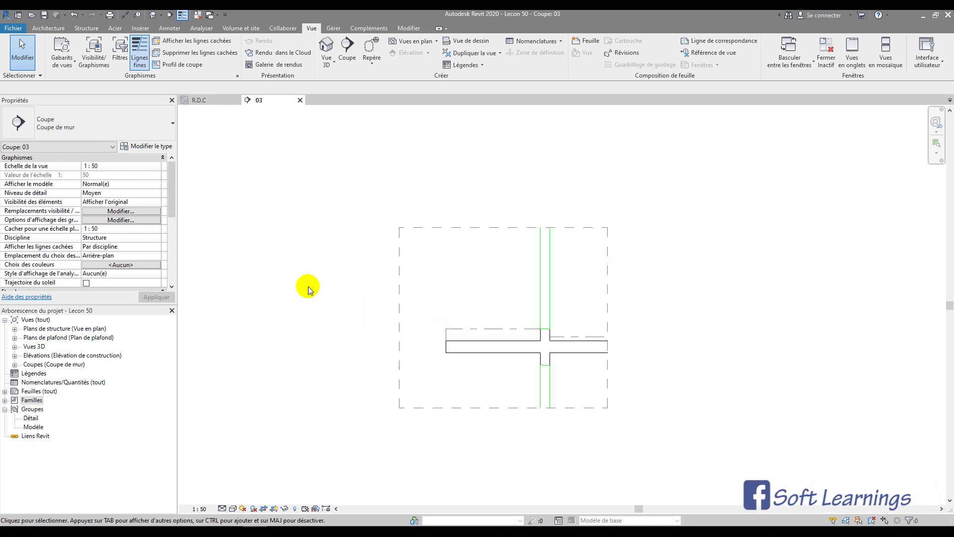
click(201, 101)
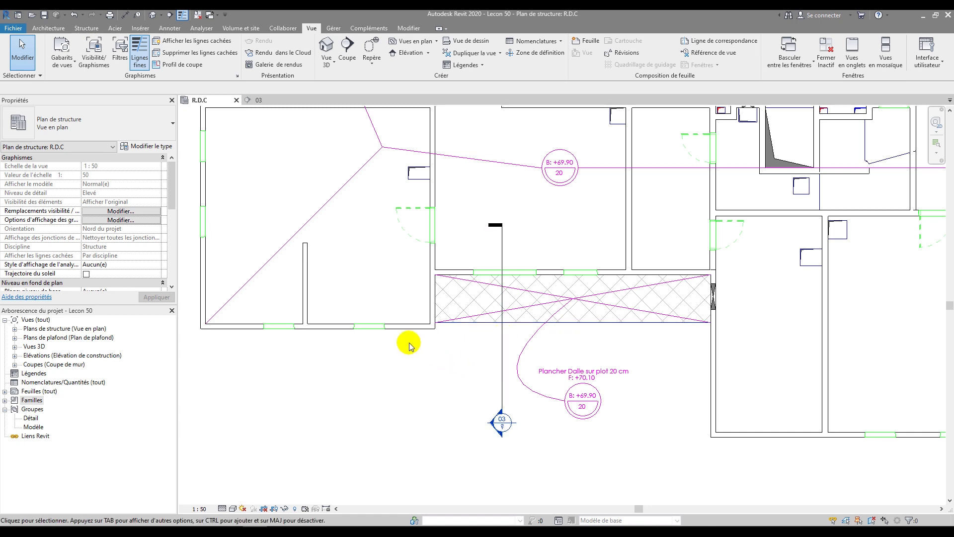
Step: Create a new family from the Profil métrique.rft template
click(12, 28)
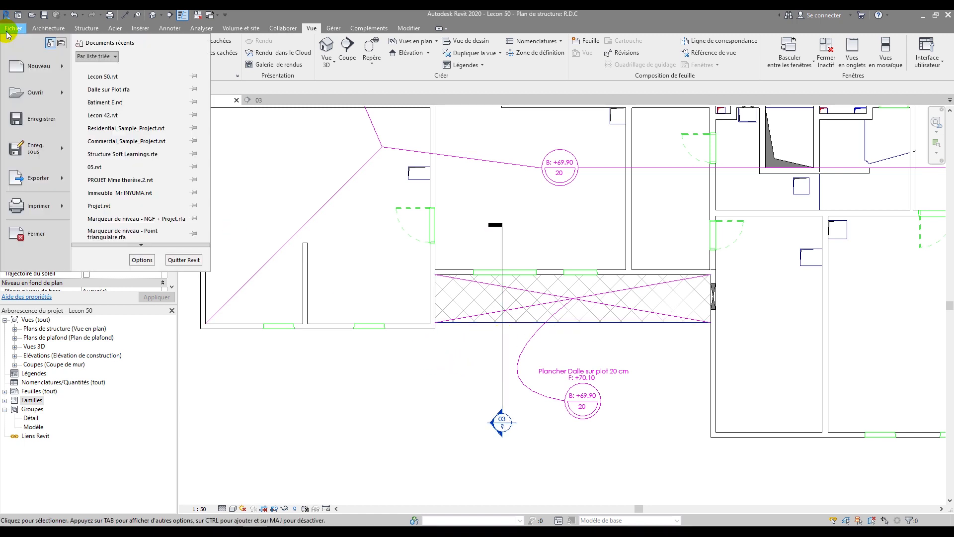
mouse_move(63, 70)
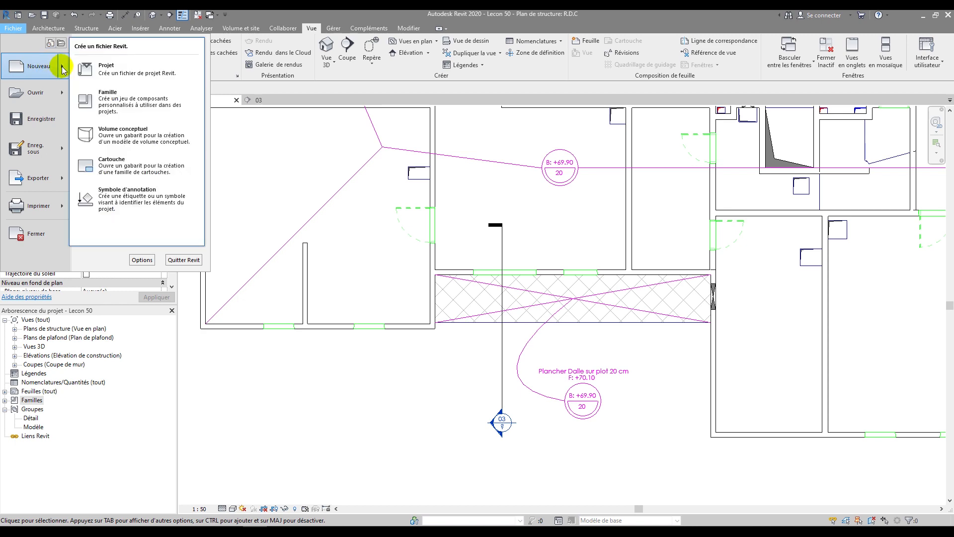
click(110, 102)
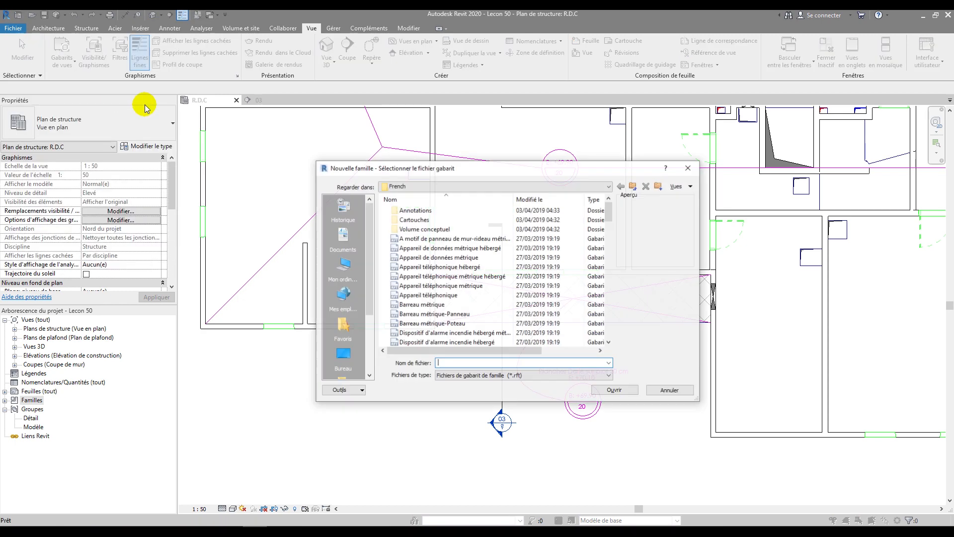
scroll(483, 285, down, 10)
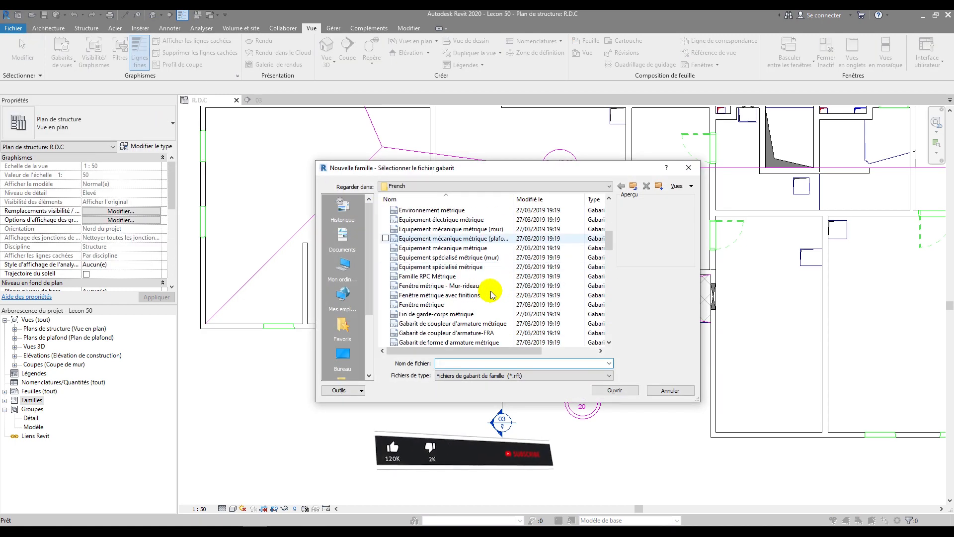
scroll(478, 304, down, 10)
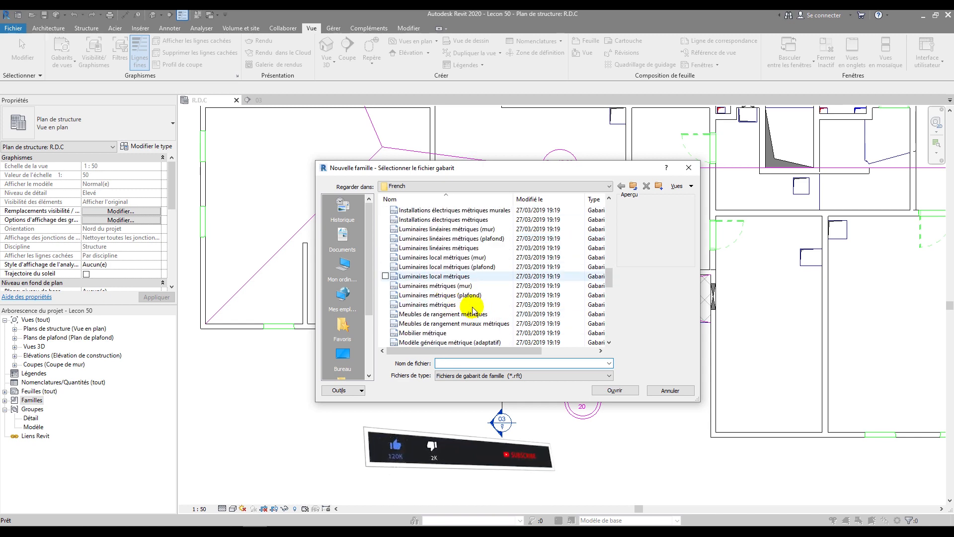
scroll(473, 312, down, 1)
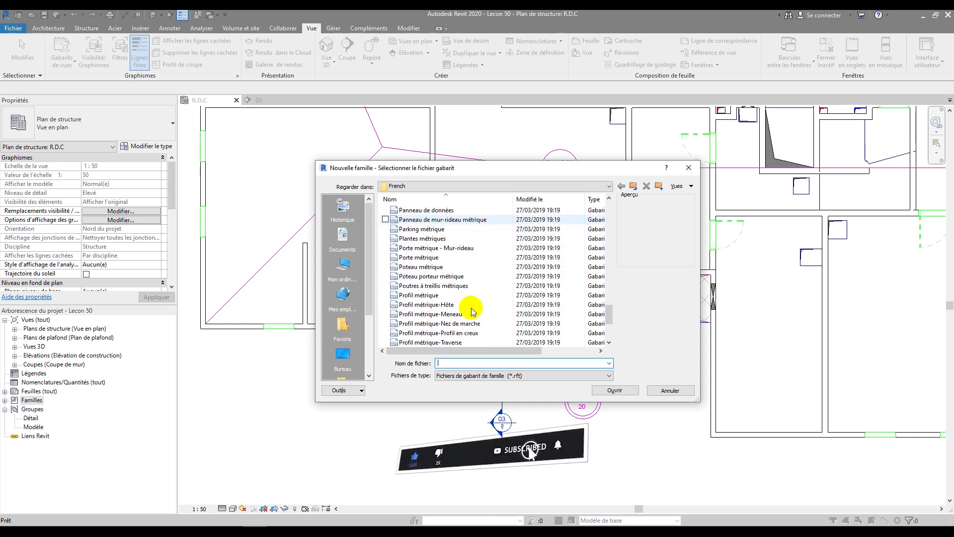
click(420, 297)
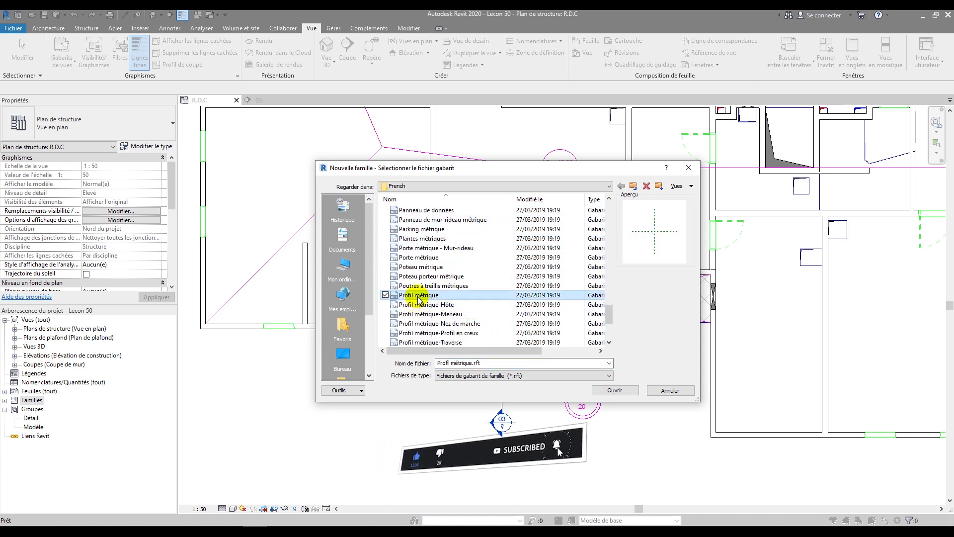
click(617, 391)
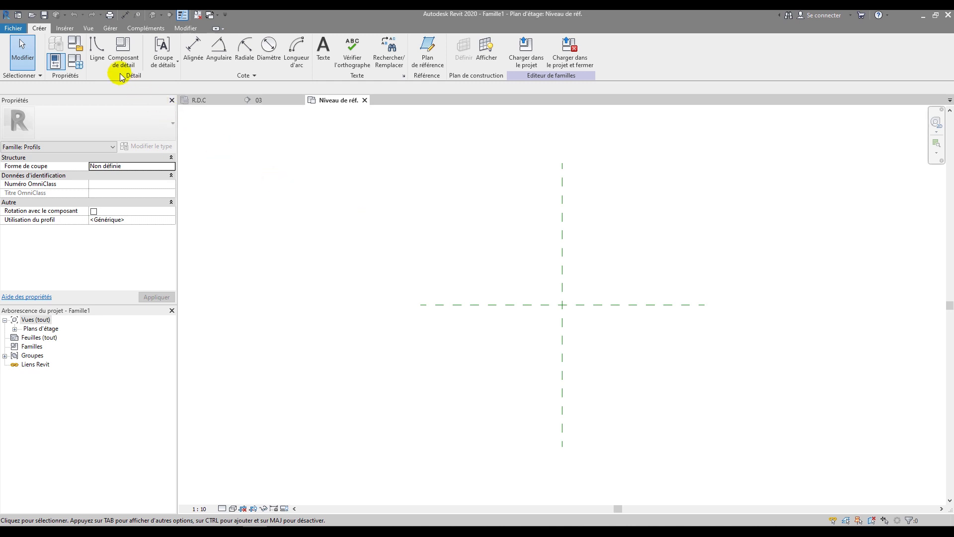
Step: Draw a 200 by 360 mm rectangle with profile lines, starting at the reference planes' intersection and extending up and to the right
click(97, 48)
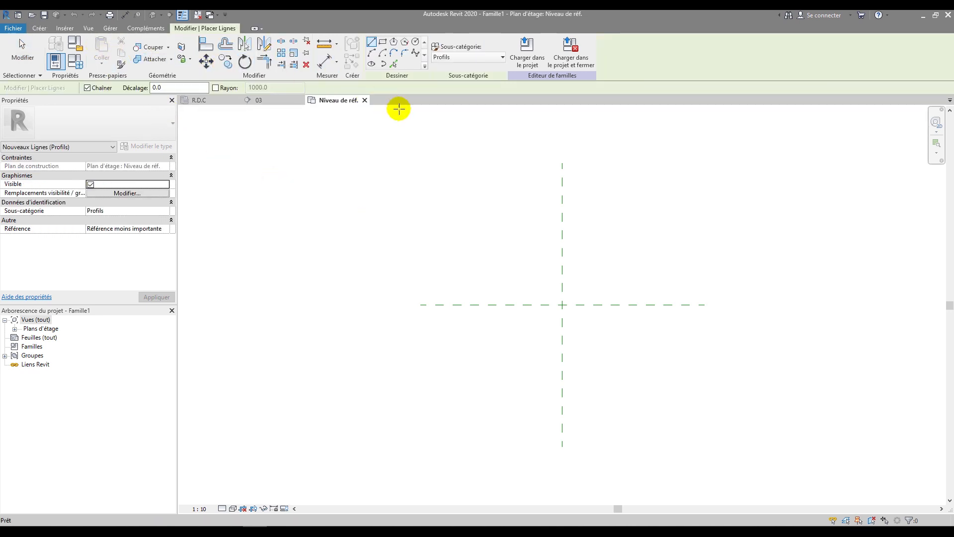
scroll(558, 304, up, 2)
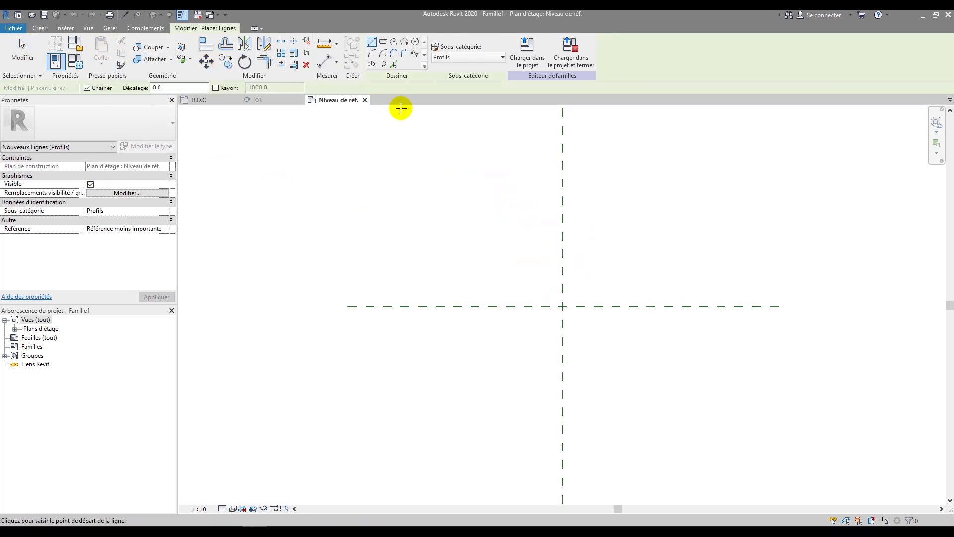
click(383, 42)
click(562, 306)
click(656, 191)
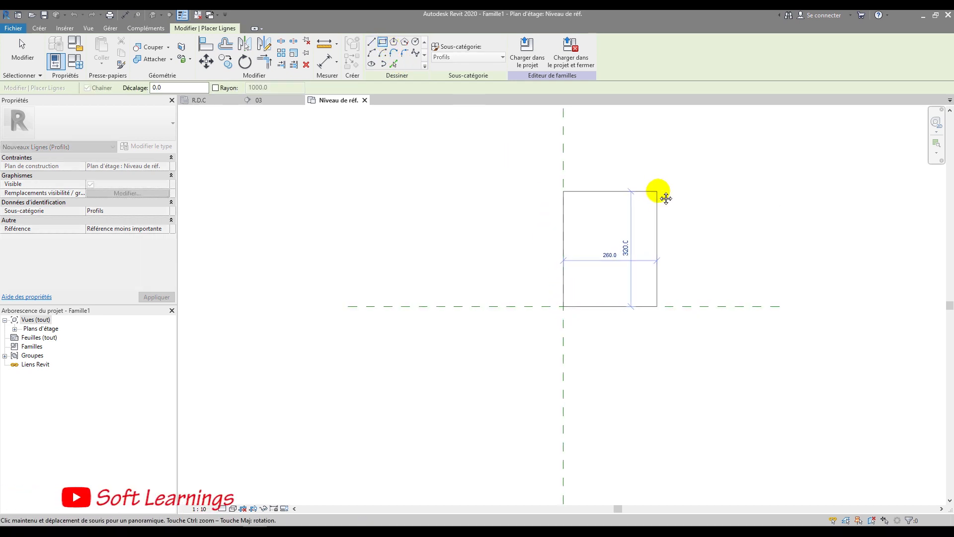
middle_drag(666, 198, 590, 268)
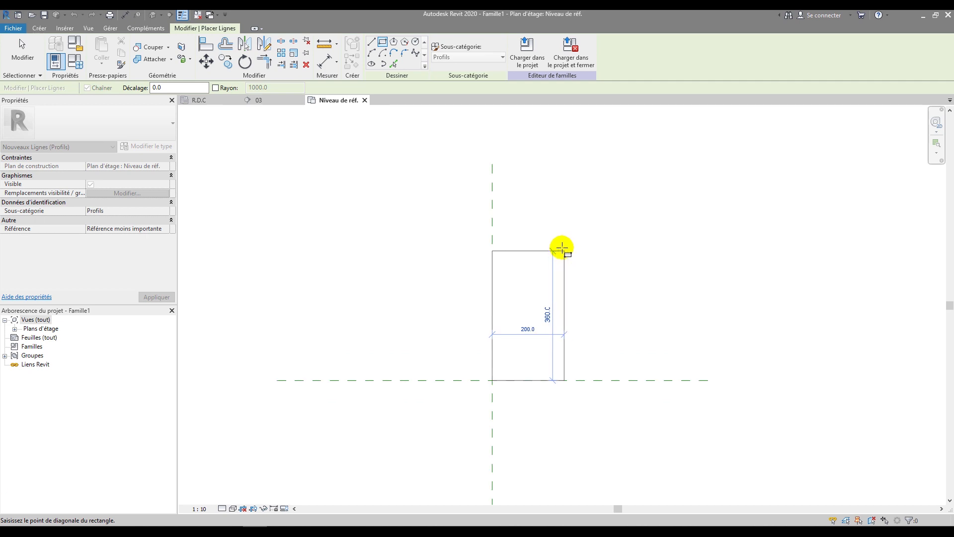
click(564, 249)
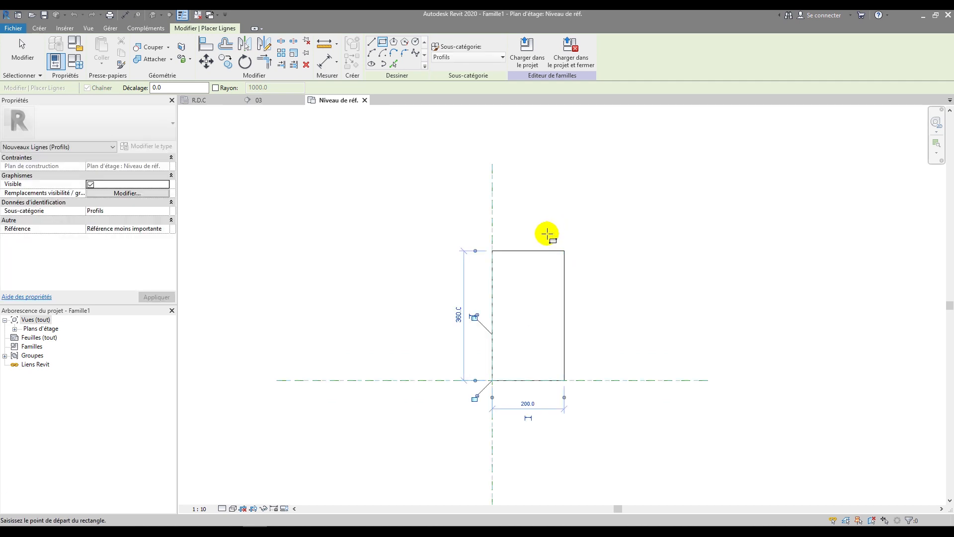
key(Escape)
key(Escape)
scroll(497, 282, up, 1)
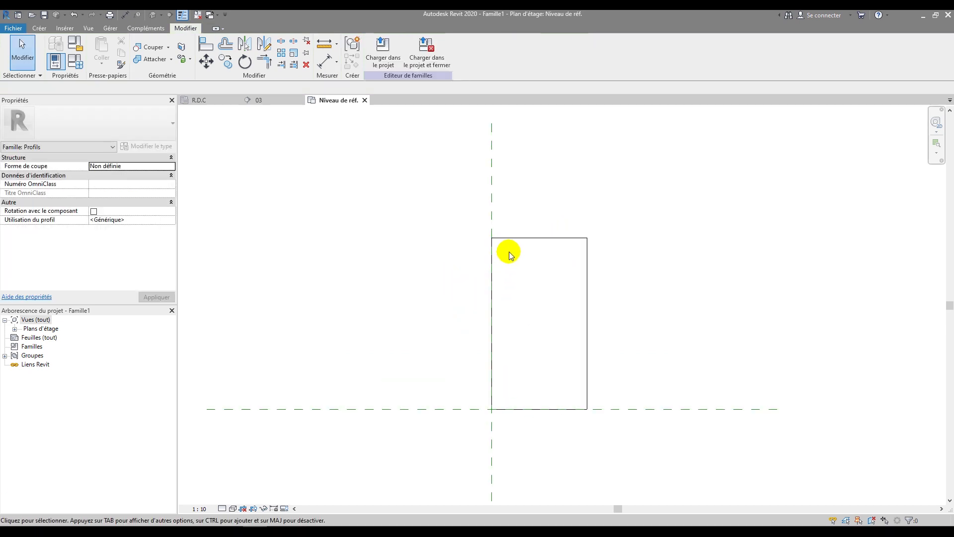
key(d)
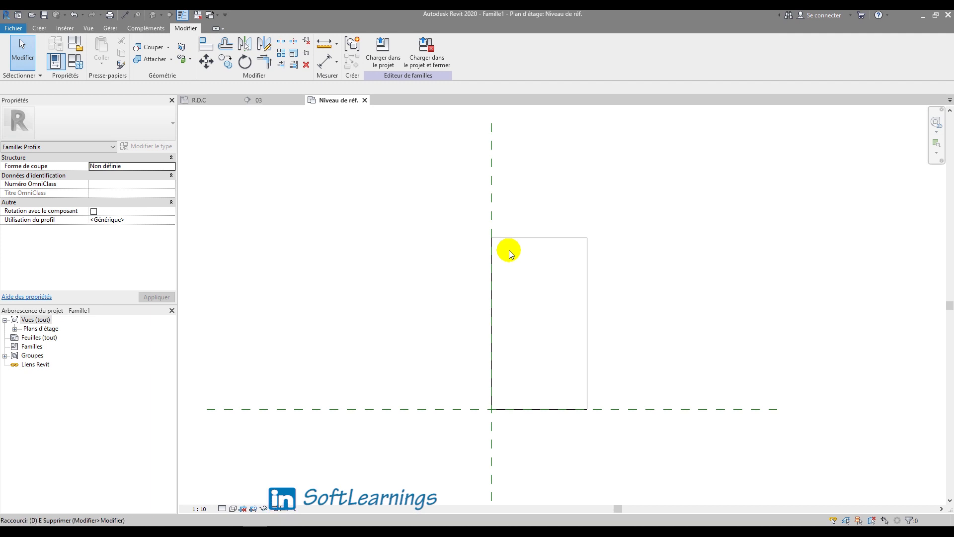
key(i)
key(Escape)
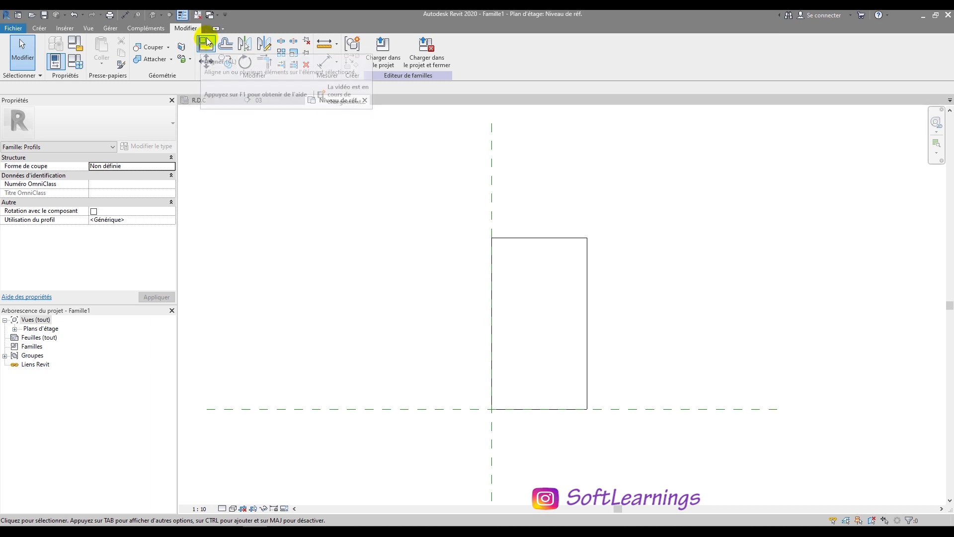
Step: Align the rectangle's bottom edge to the horizontal reference plane and lock the alignment
key(a)
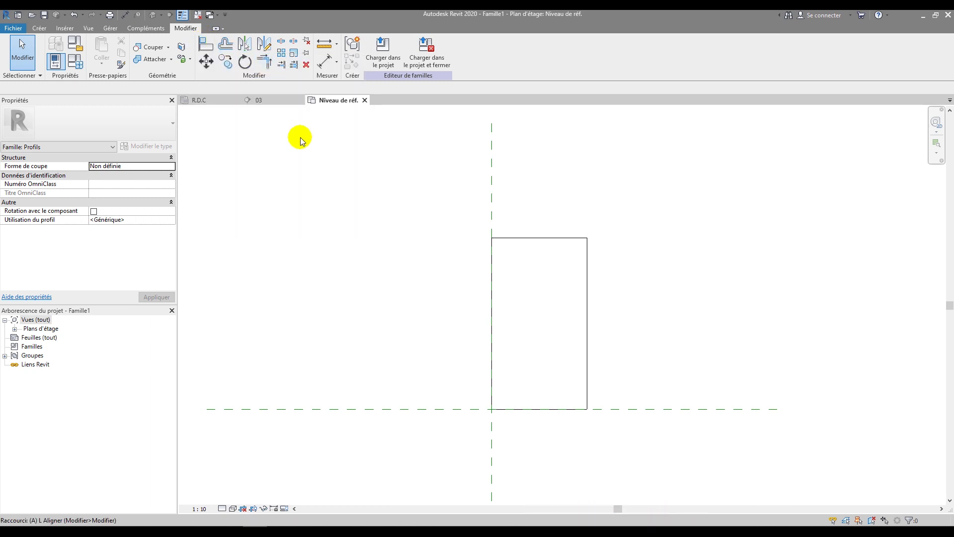
key(l)
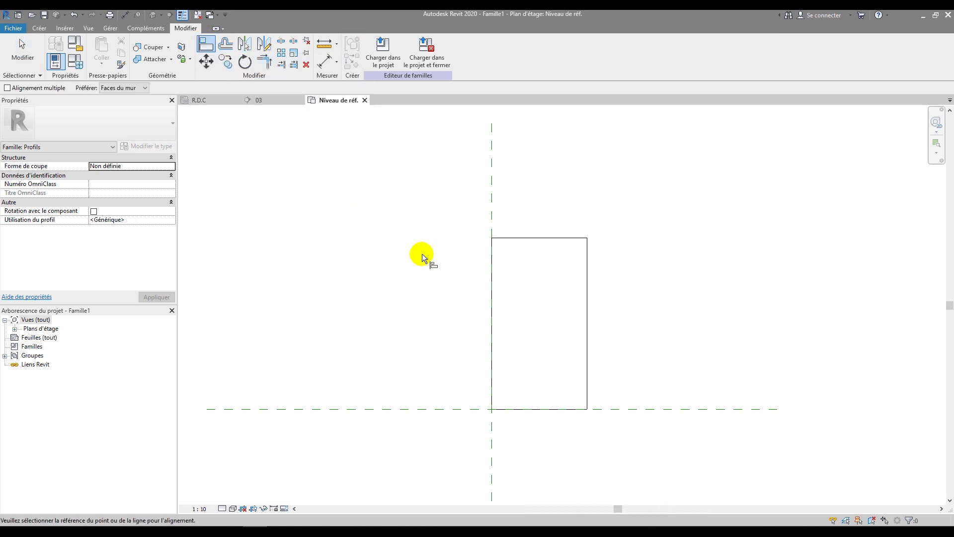
click(626, 407)
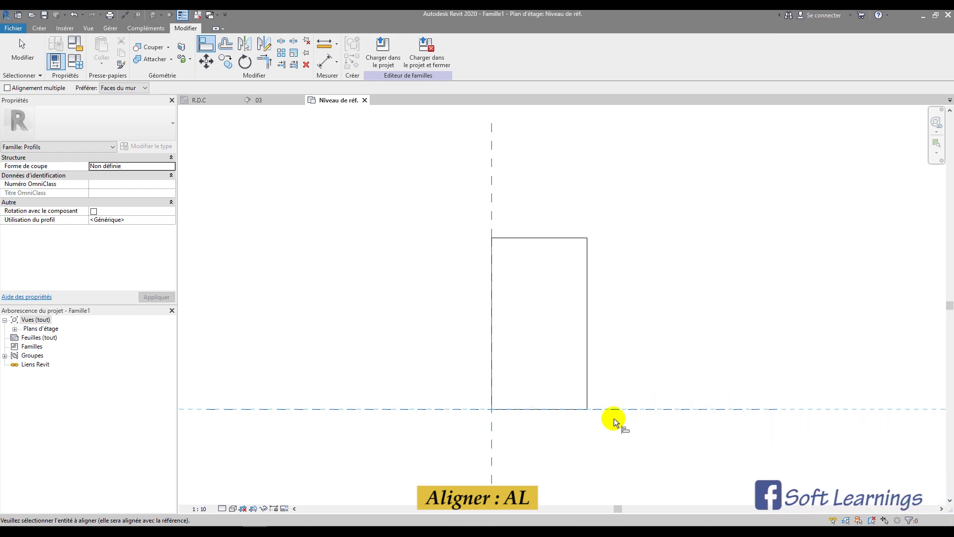
click(537, 408)
click(474, 426)
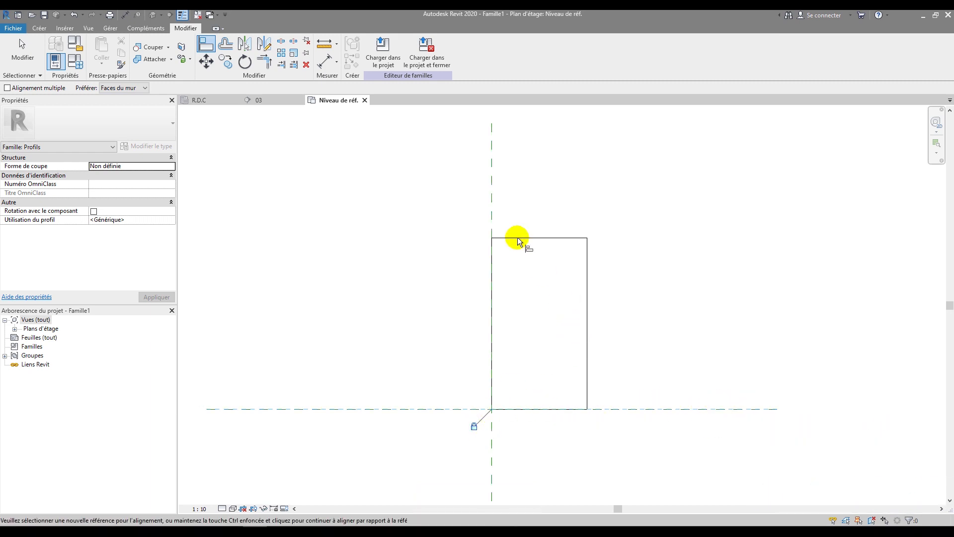
Step: Align the rectangle's left edge to the vertical reference plane and lock the alignment
click(491, 204)
click(492, 285)
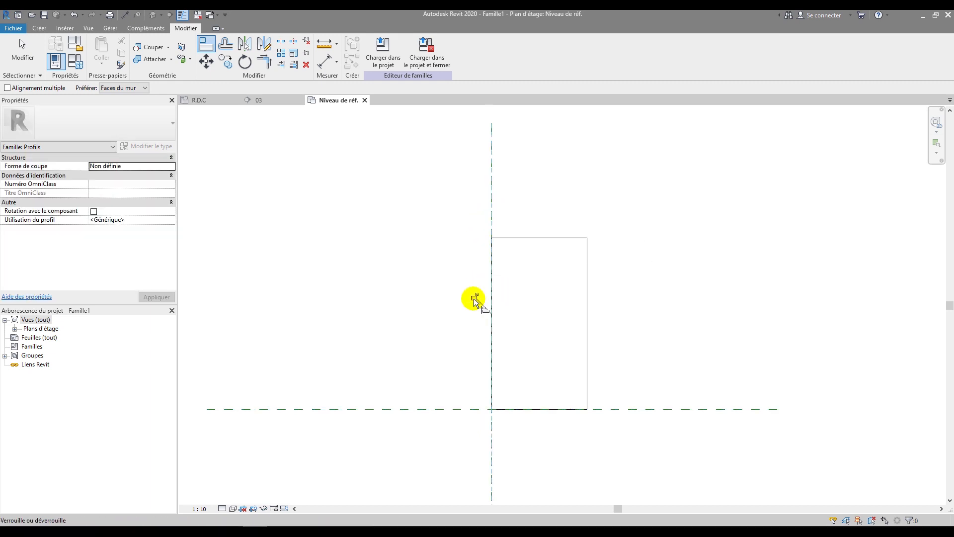
click(475, 298)
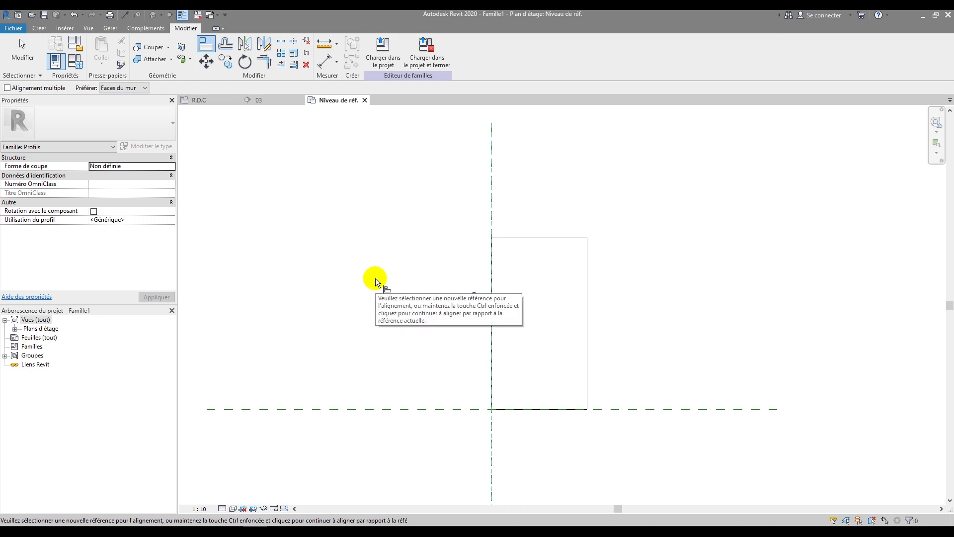
key(Escape)
key(Escape)
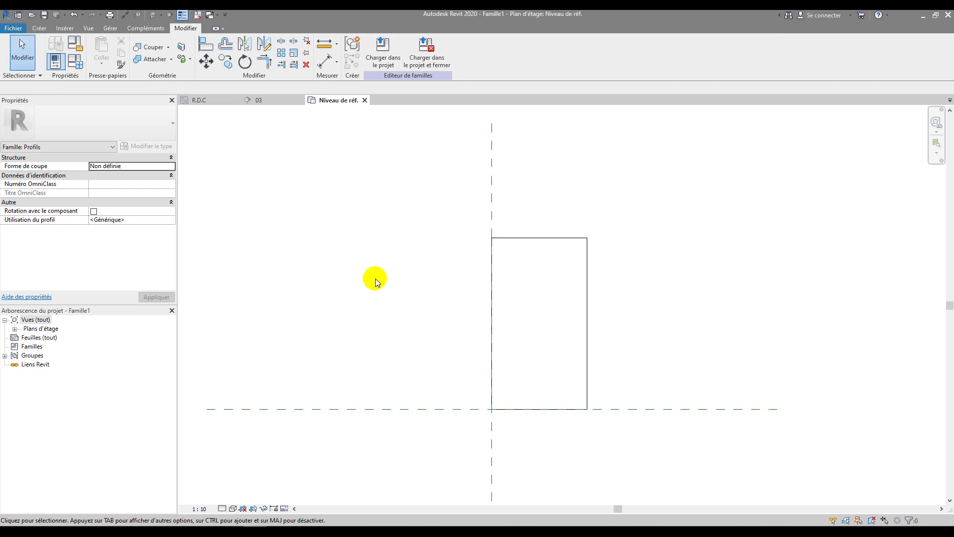
Step: Add an aligned dimension between the horizontal reference plane and the rectangle's top edge, placed to its left
key(d)
key(i)
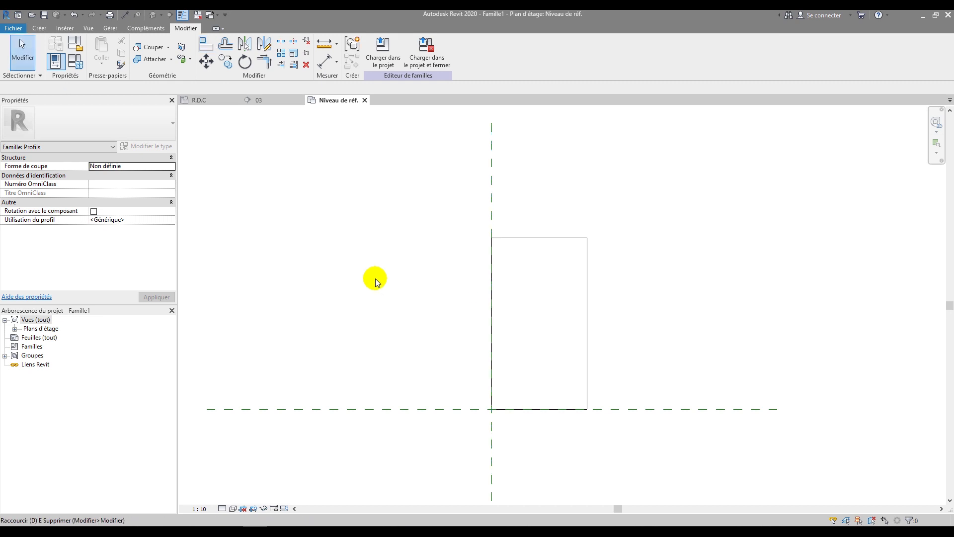
click(436, 410)
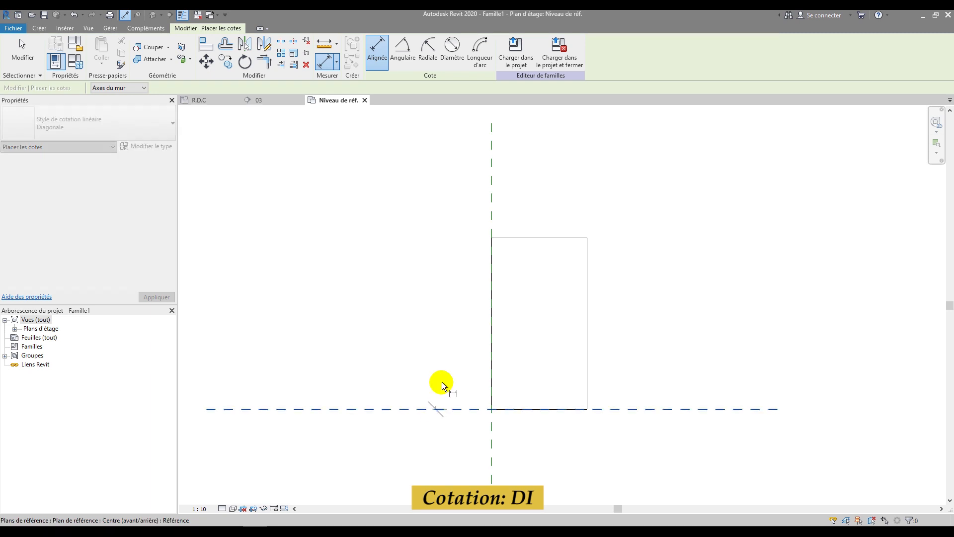
click(524, 238)
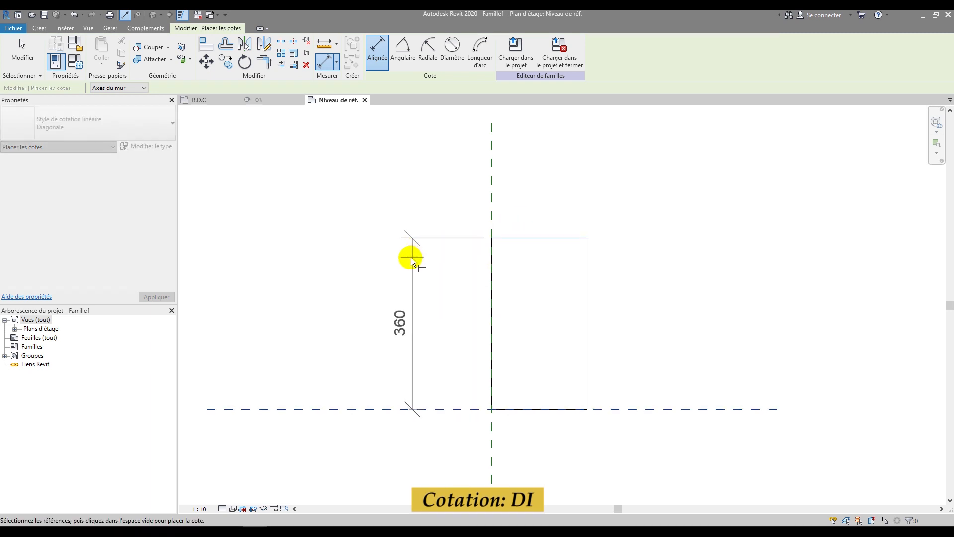
click(413, 255)
Step: Add an aligned dimension for the rectangle's width above it, and delete that dimension
click(490, 191)
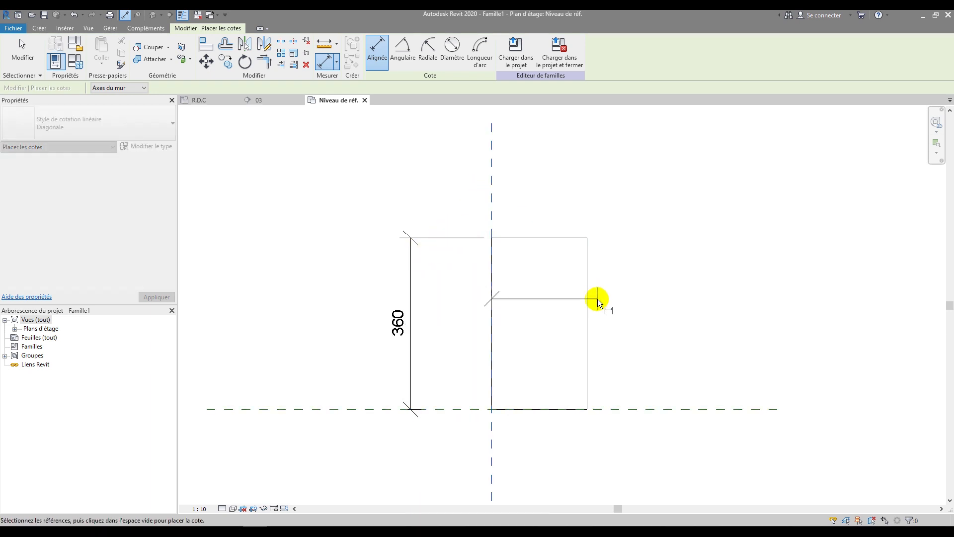
click(589, 303)
click(594, 182)
key(Escape)
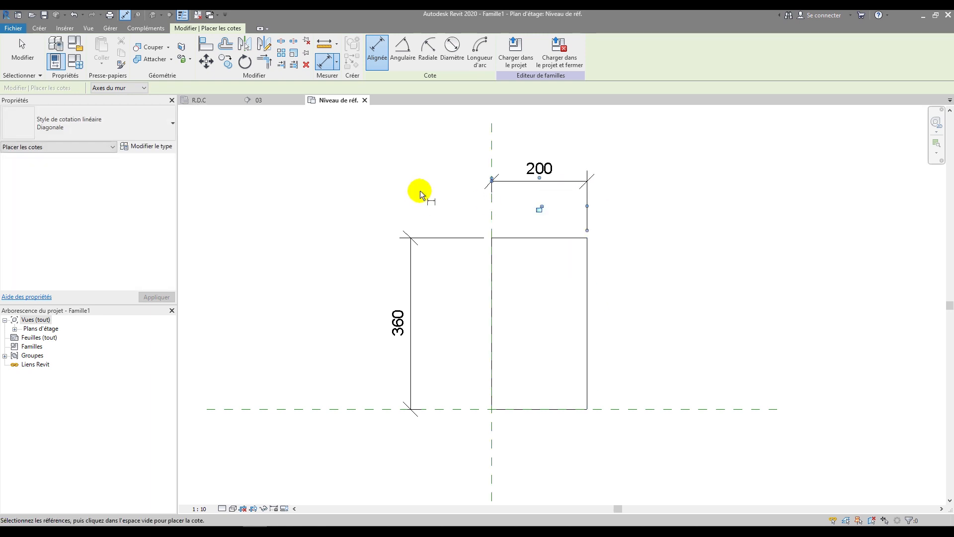
key(Escape)
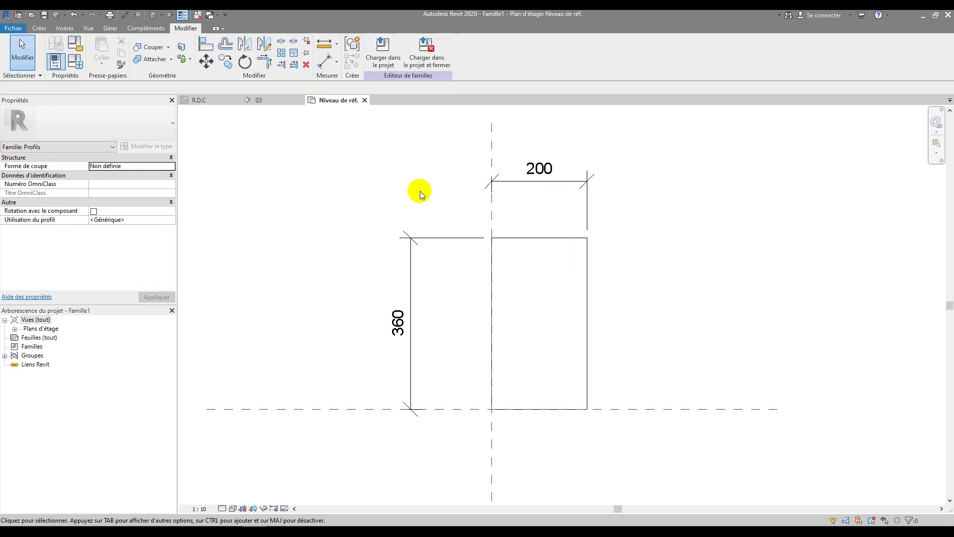
click(590, 235)
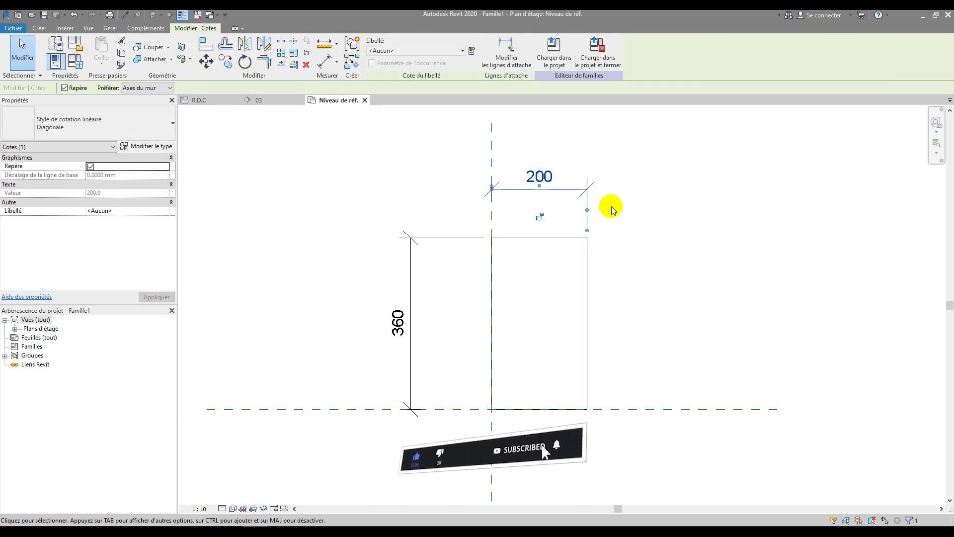
key(Delete)
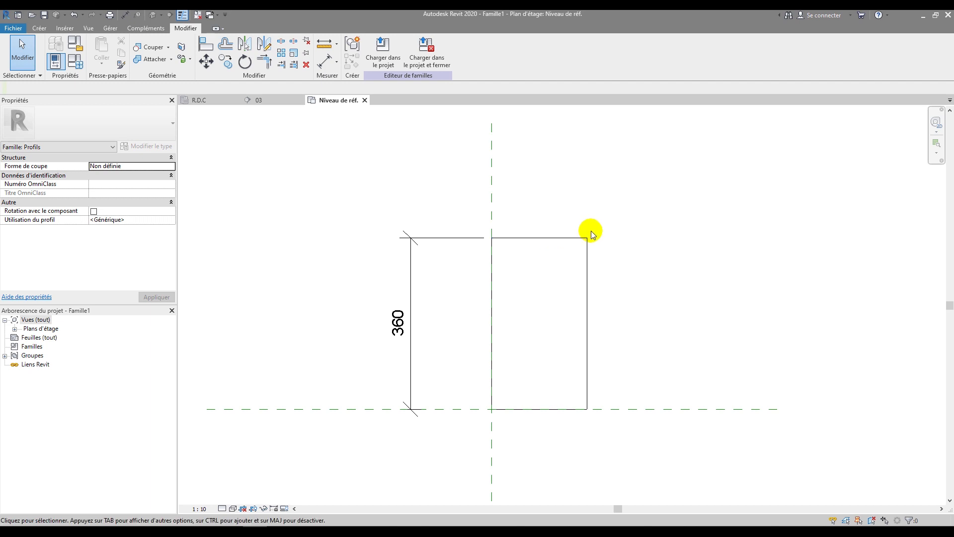
Step: Raise the rectangle's upper right corner to slope the top edge, removing the height dimension's reference
key(Tab)
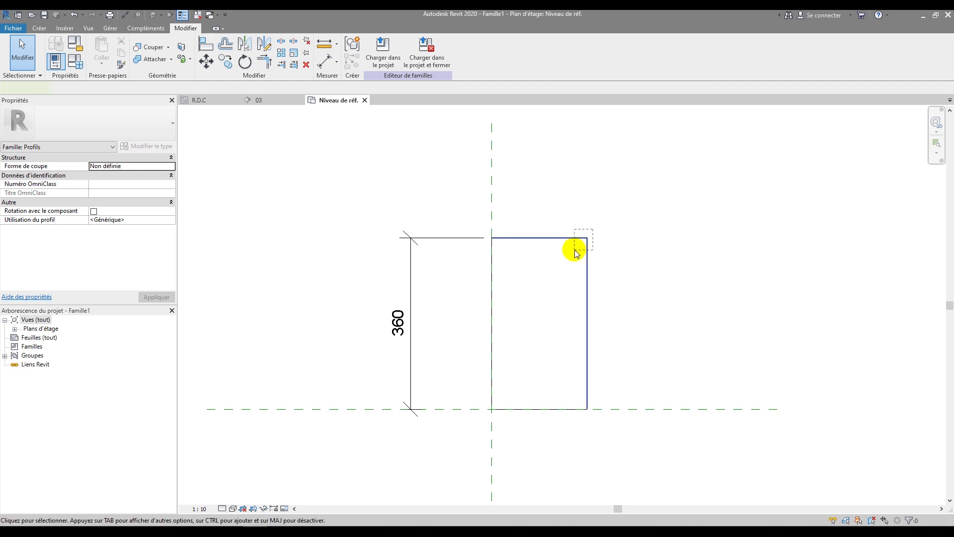
click(587, 238)
drag(587, 238, 586, 219)
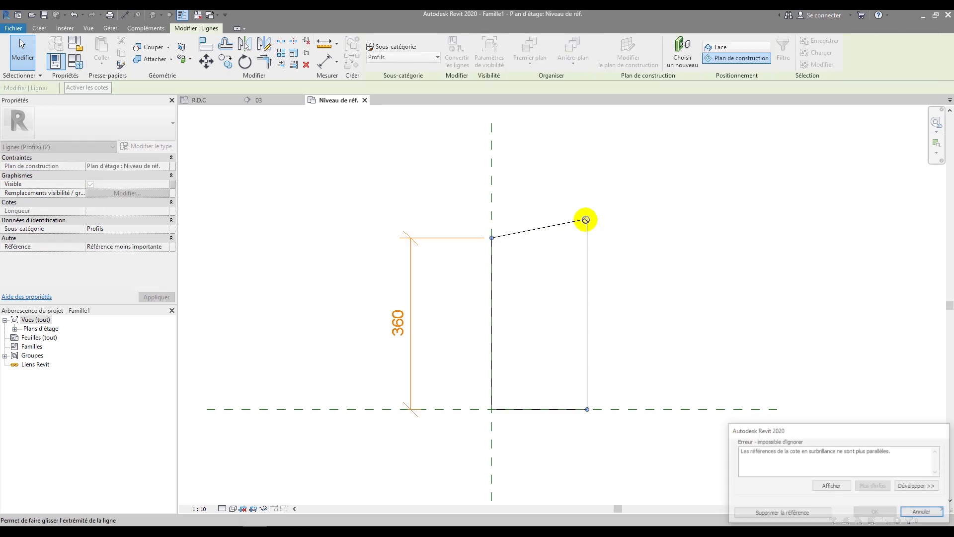
click(770, 514)
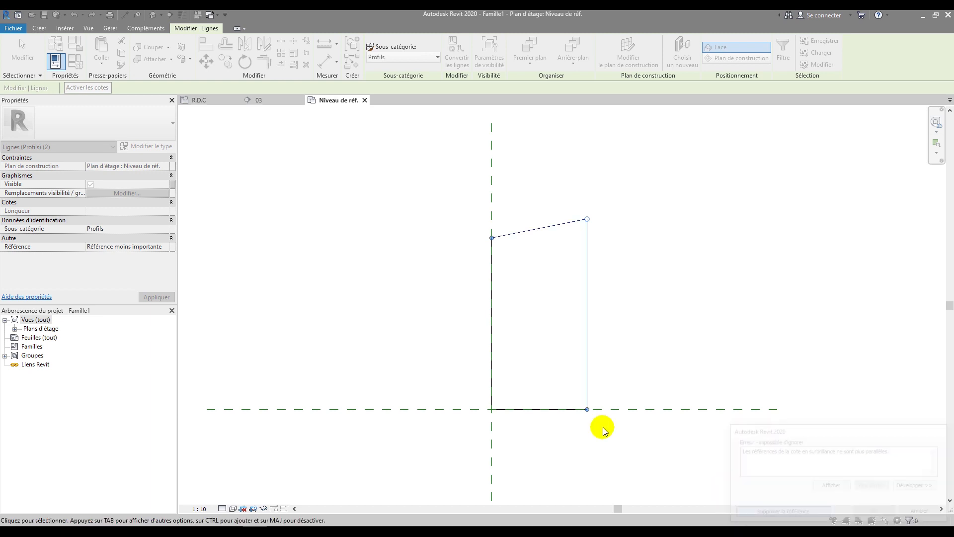
click(423, 278)
Step: Add an aligned dimension from the horizontal reference plane to the profile's upper left corner, placed to the left of the profile
key(d)
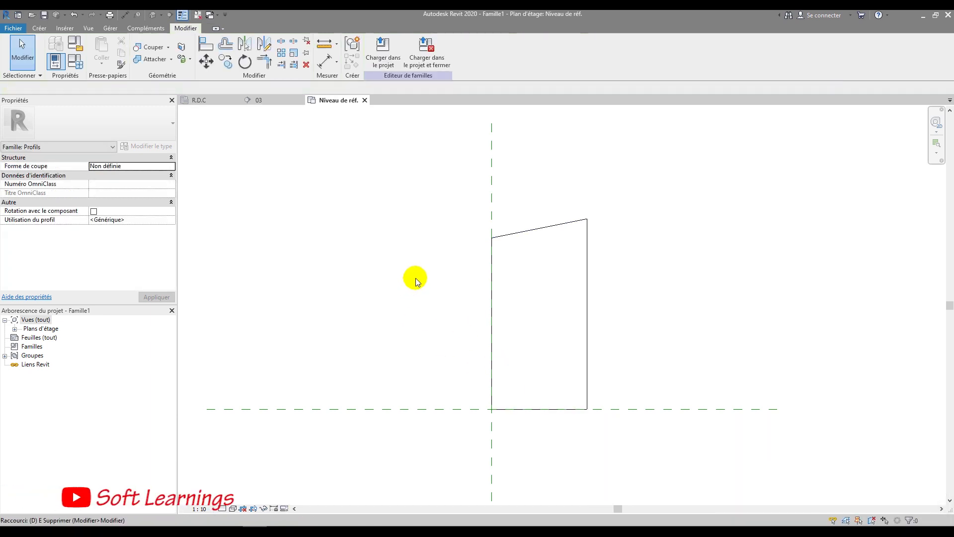
key(i)
click(434, 408)
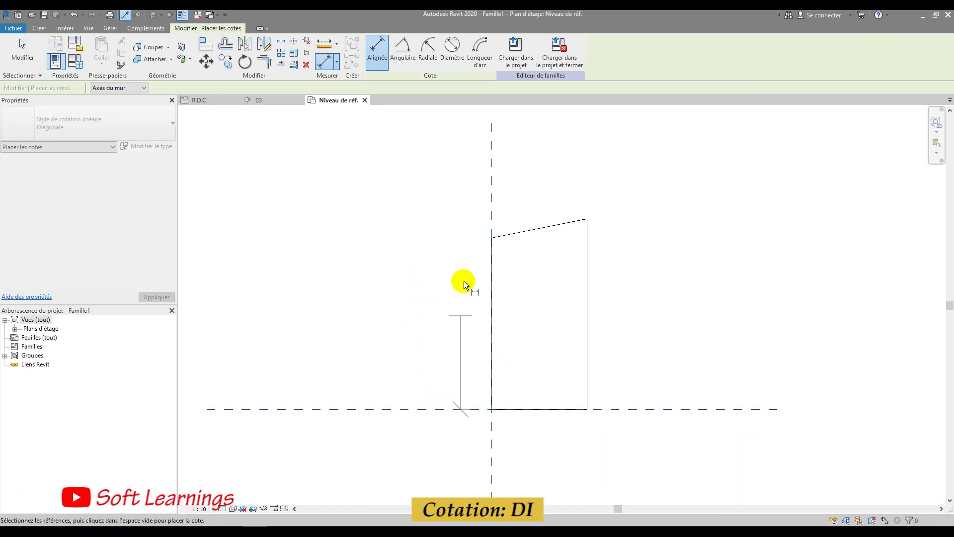
scroll(476, 230, up, 3)
click(505, 242)
scroll(449, 243, down, 3)
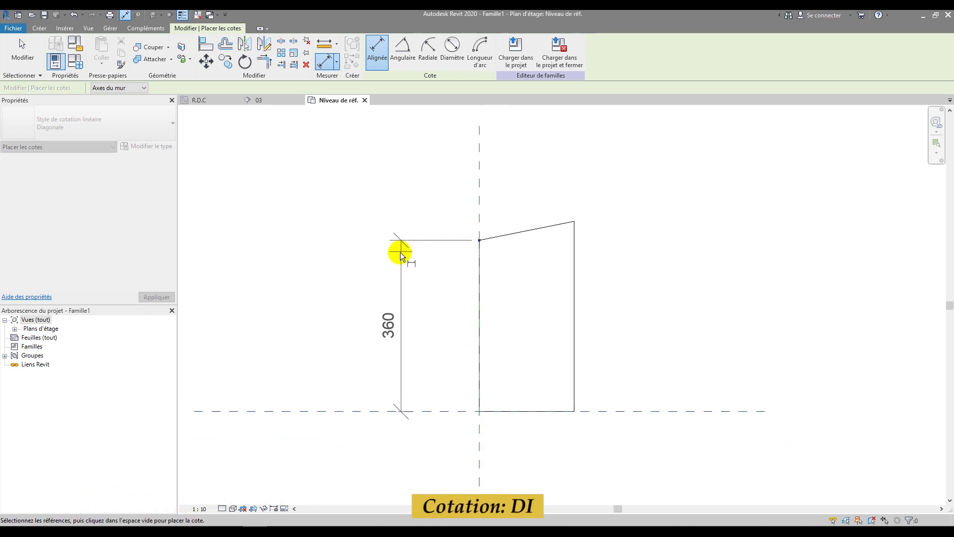
click(392, 253)
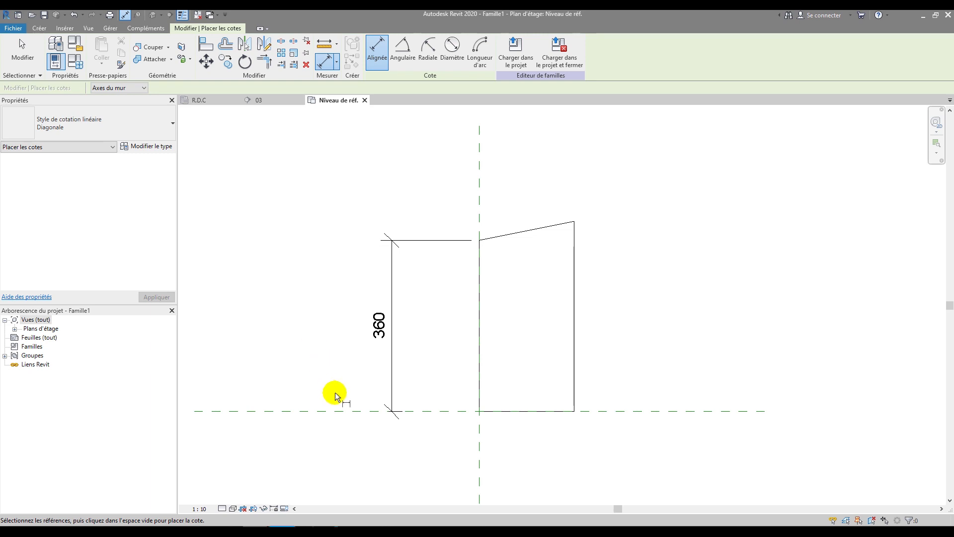
Step: Add an aligned dimension from the horizontal reference plane to the profile's upper right corner, placed to the right of the profile
click(338, 412)
click(575, 221)
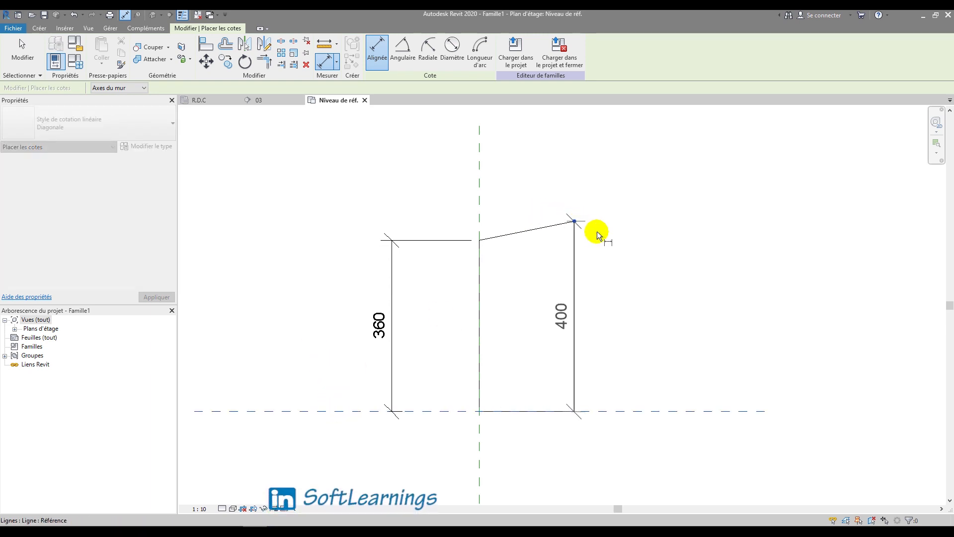
click(626, 245)
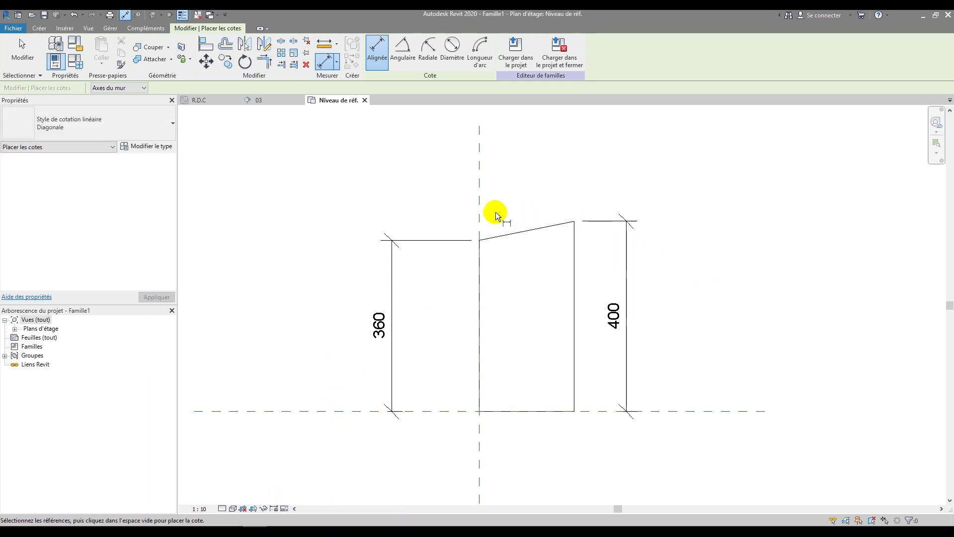
Step: Dimension the profile's width between the vertical reference plane and its right edge, placed above the profile
click(481, 212)
click(573, 294)
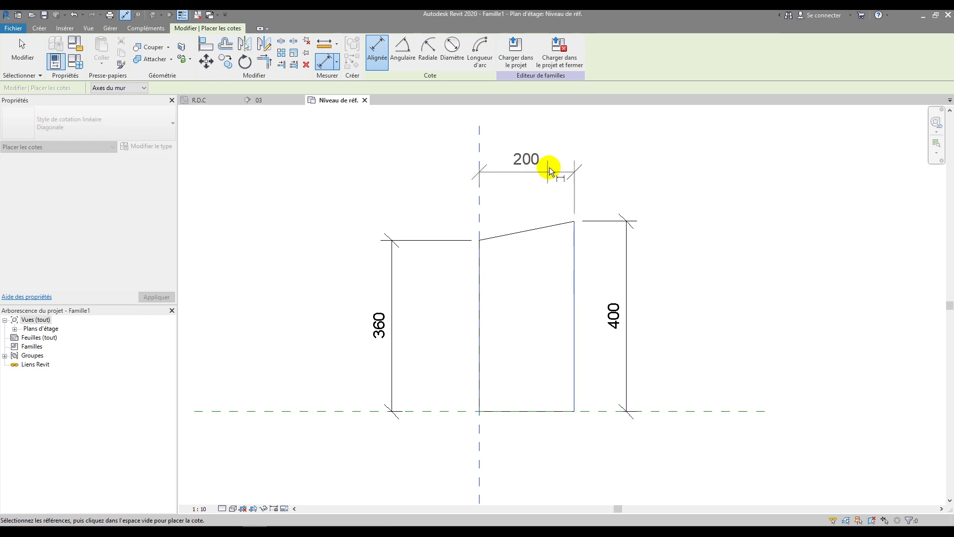
click(551, 163)
key(Escape)
key(Escape)
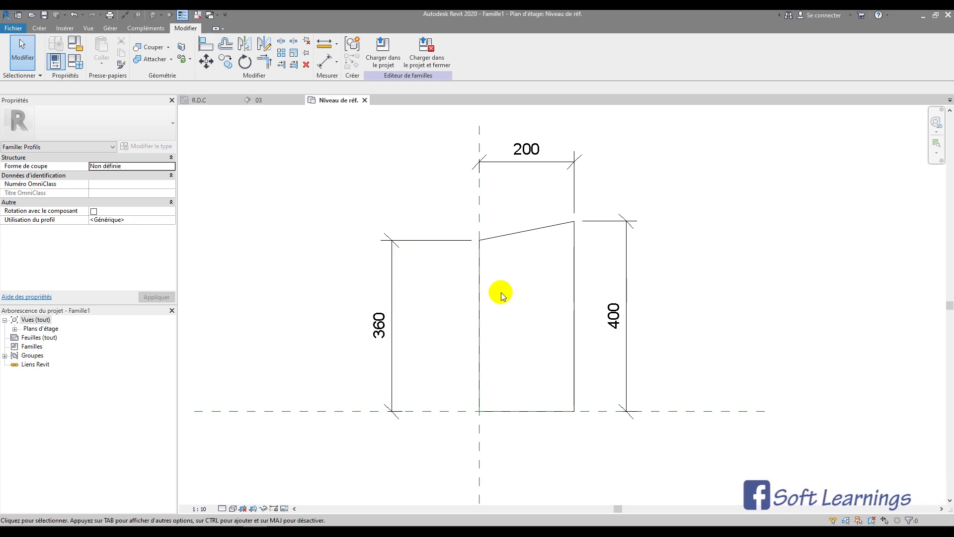
Step: Label the width dimension with a new family type parameter named Largeur, grouped under Cotes
click(524, 158)
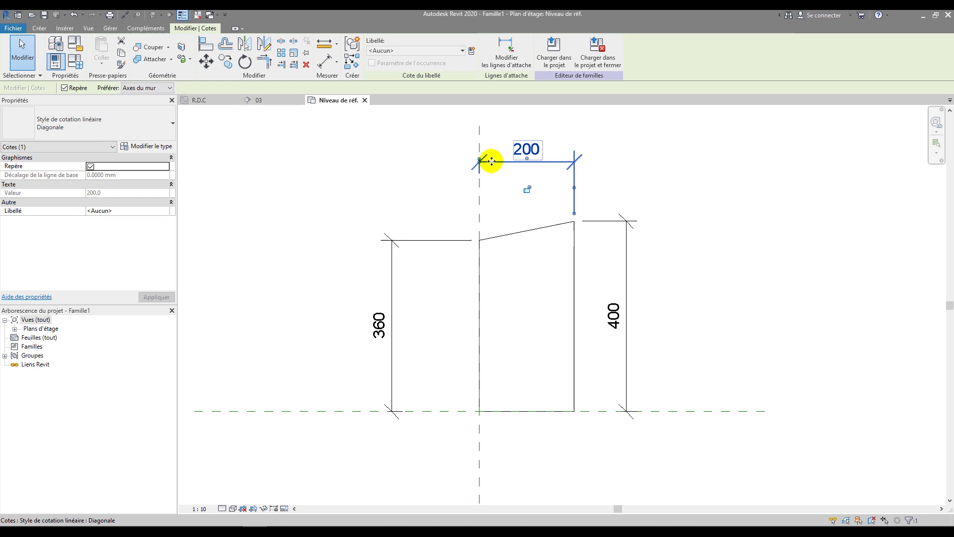
click(472, 50)
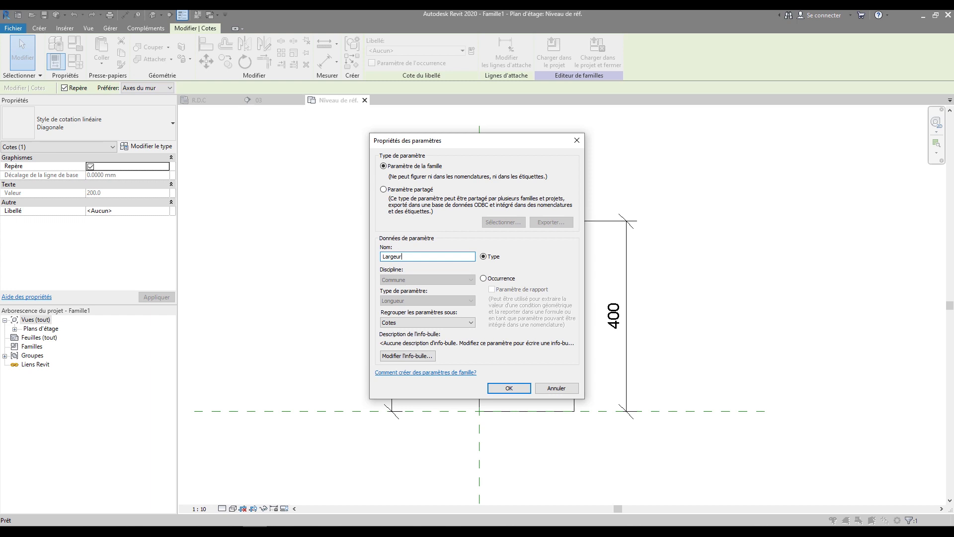
click(502, 386)
click(305, 235)
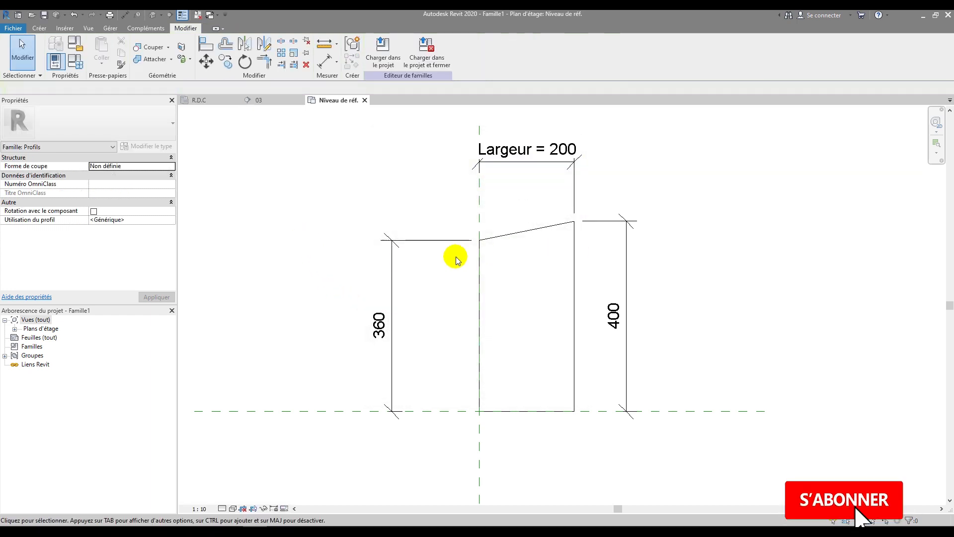
Step: Label the profile's left height dimension with a new type parameter named Hauteur Interieure
click(413, 241)
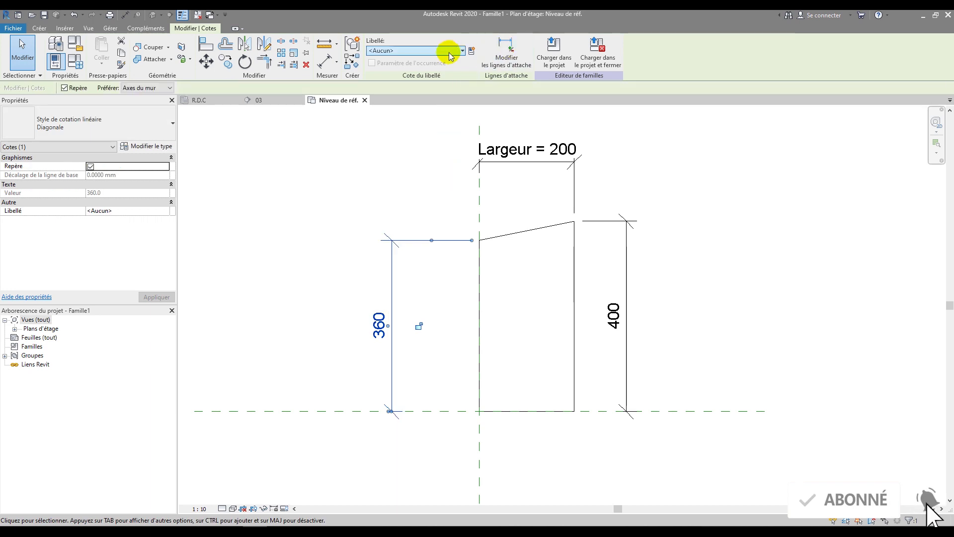
click(471, 50)
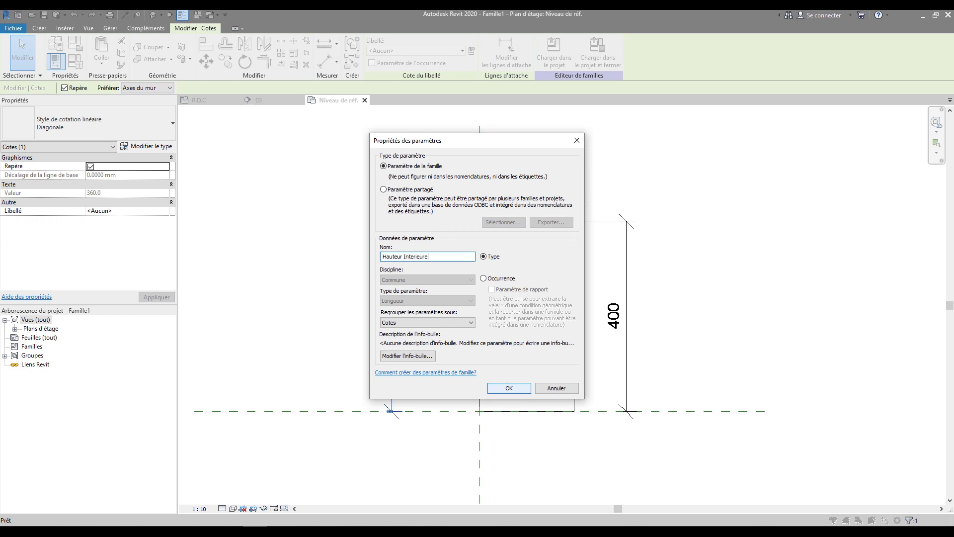
click(503, 388)
Step: Label the profile's right height dimension with a new type parameter named Hauteur Exterieure
click(622, 306)
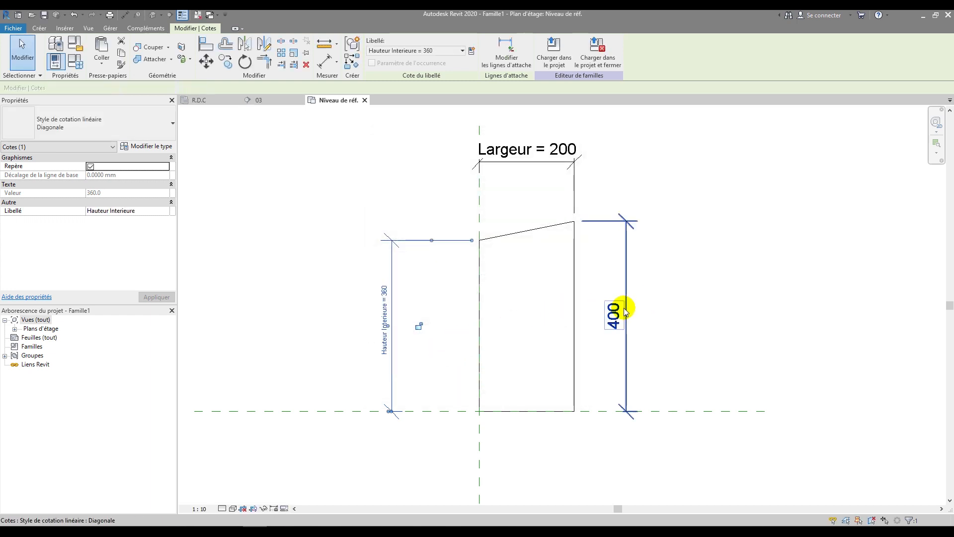
click(472, 51)
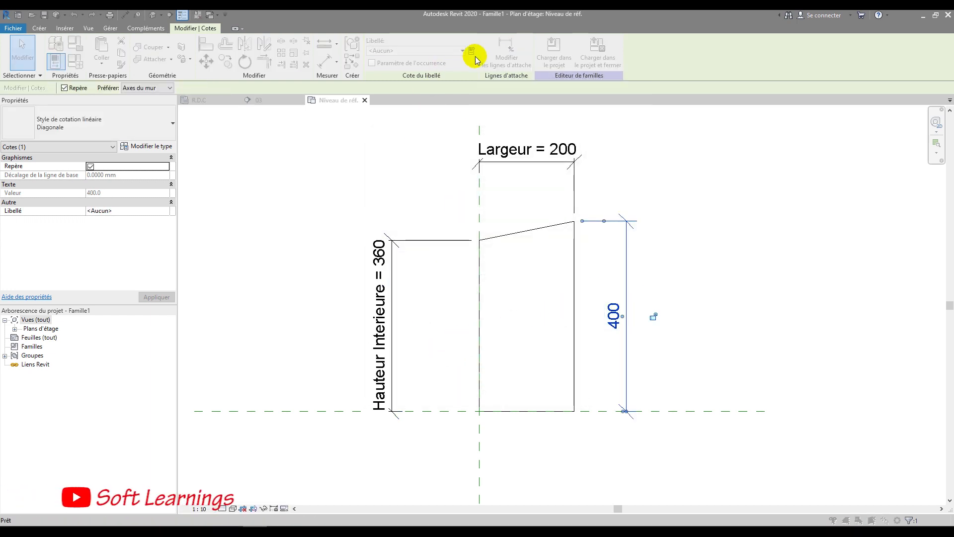
text(Ha)
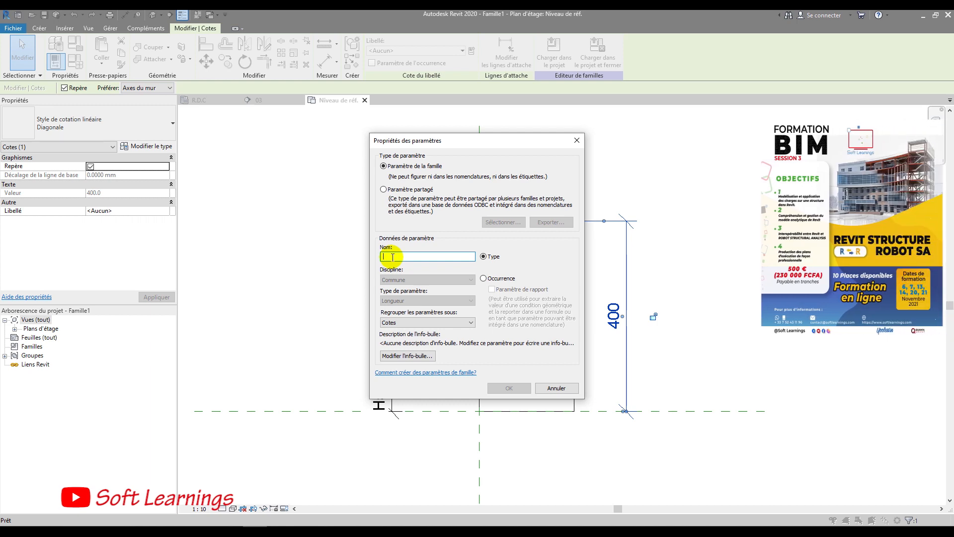
text(uteur Ext)
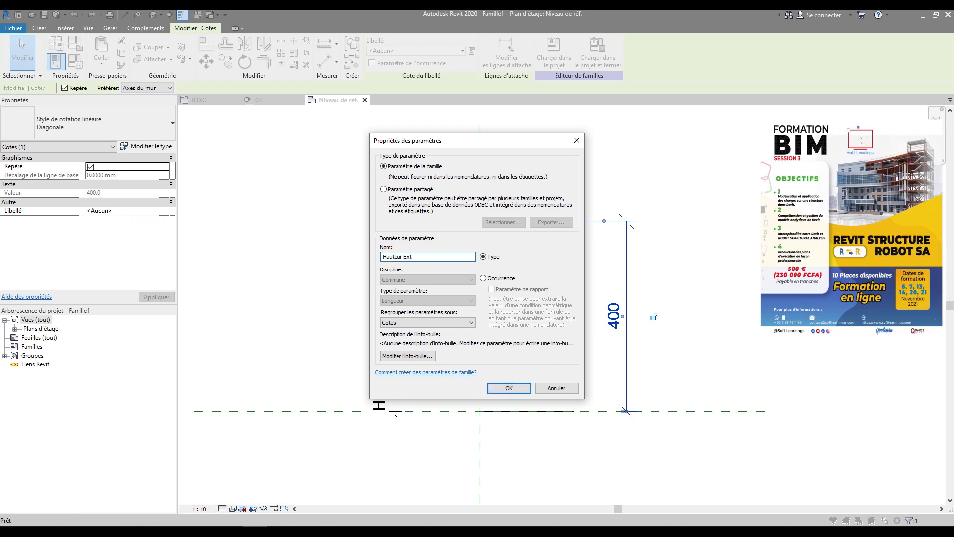
text(re)
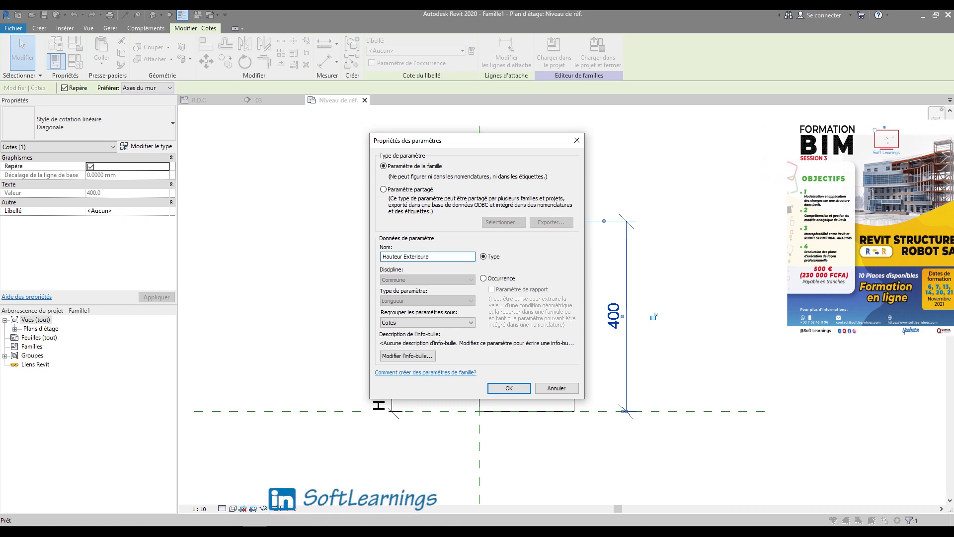
click(508, 388)
click(371, 183)
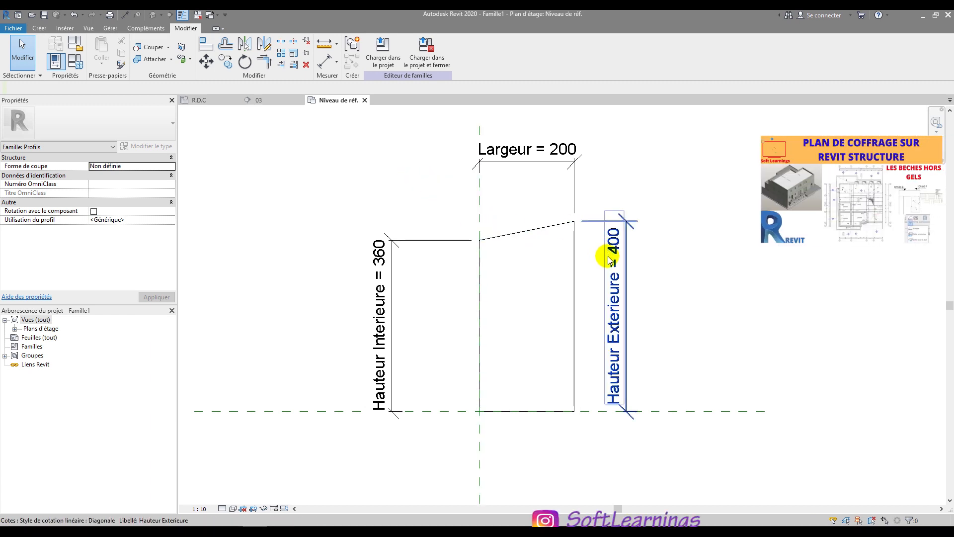
Step: Create a family type named 16x41 ht and set its Hauteur Exterieure to 410
scroll(504, 229, down, 2)
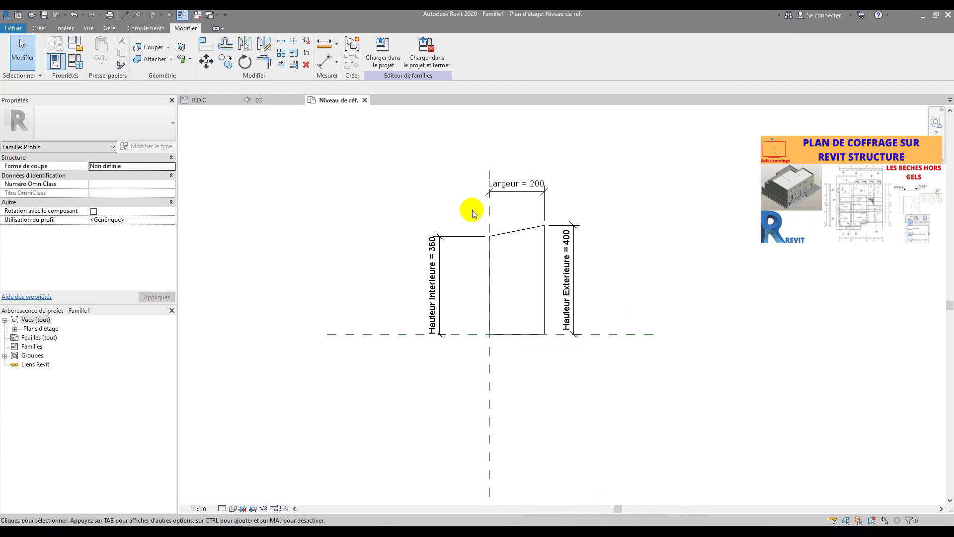
middle_drag(466, 210, 520, 222)
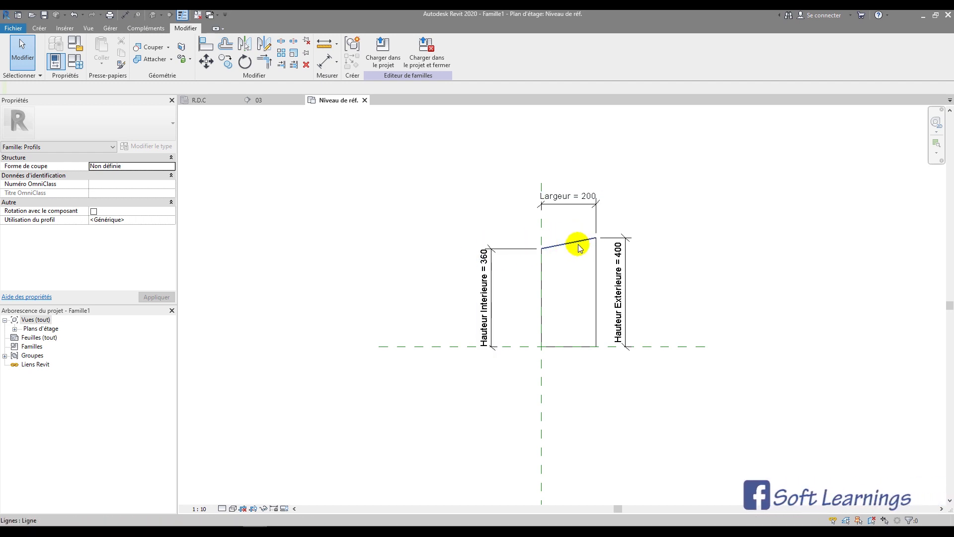
click(76, 62)
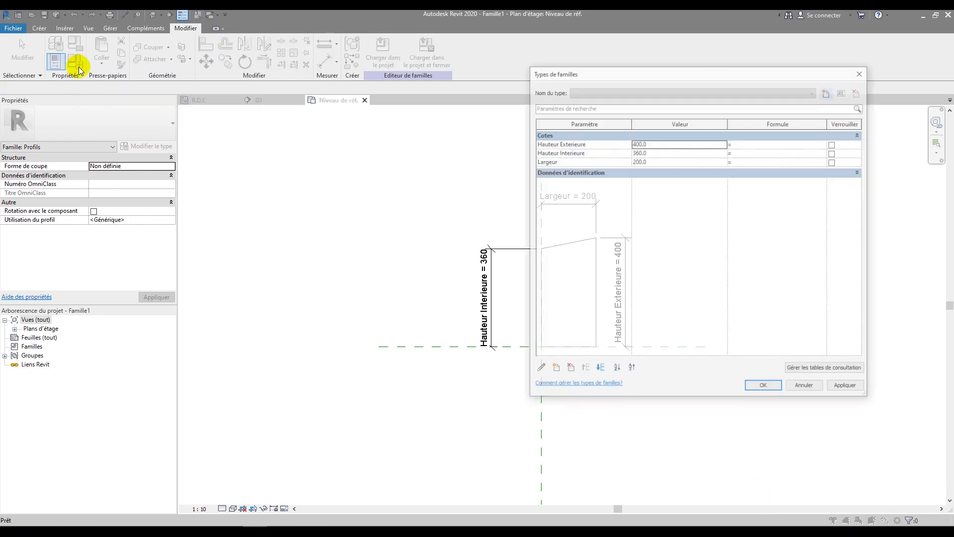
drag(616, 71, 341, 102)
mouse_move(481, 108)
mouse_down()
mouse_move(621, 111)
mouse_move(464, 101)
mouse_up()
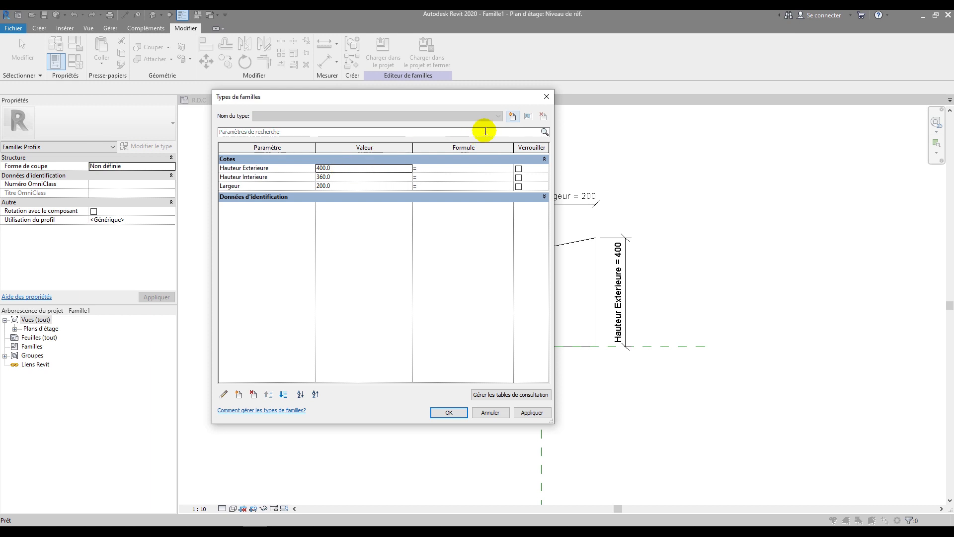
click(512, 117)
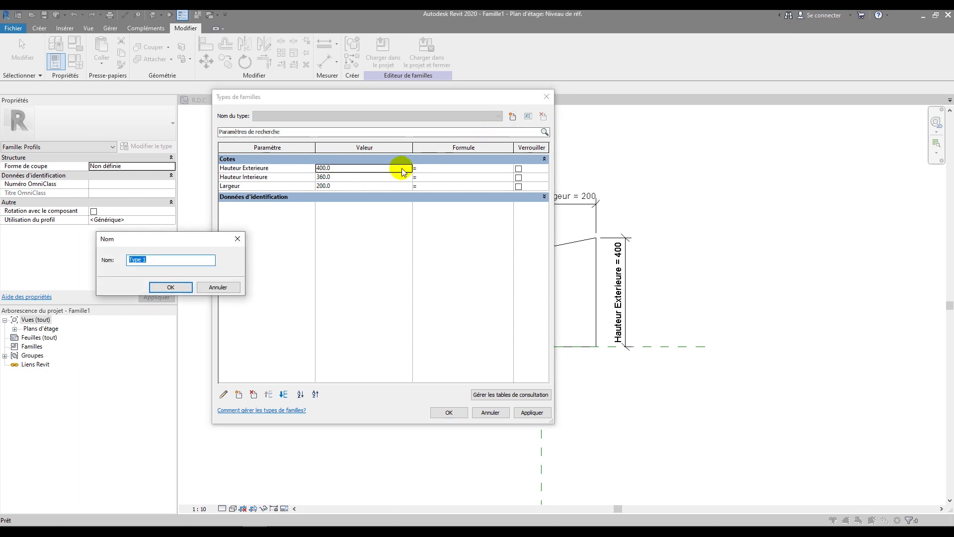
text(16)
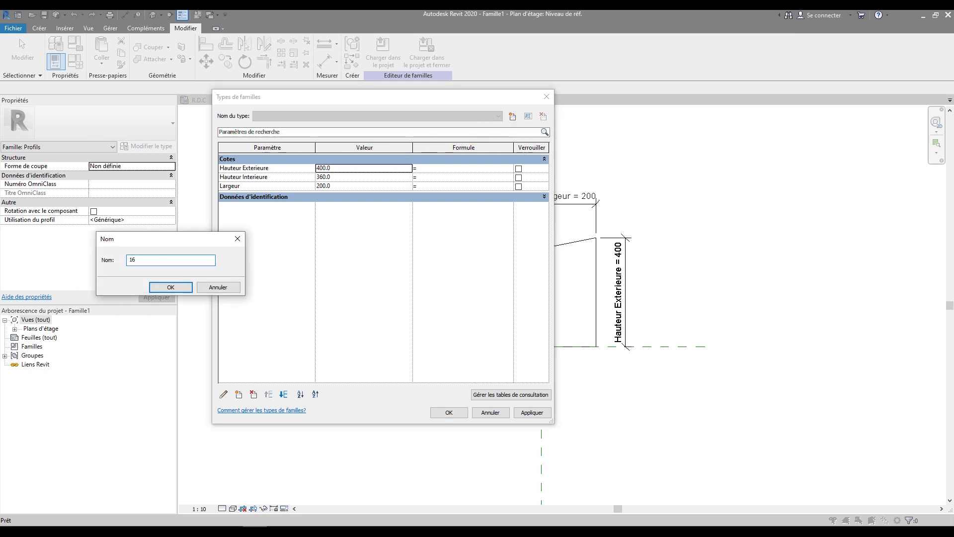
text(x41 ht)
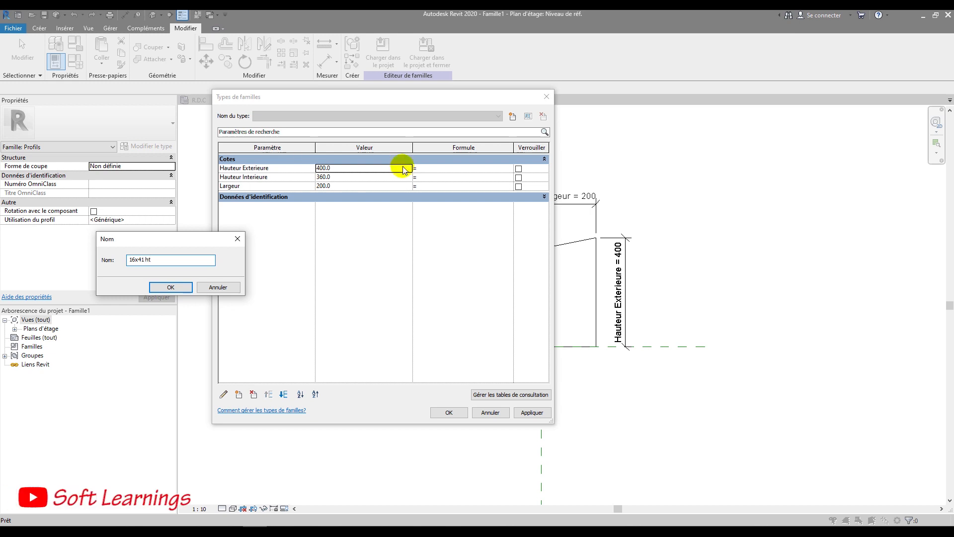
click(176, 287)
click(348, 169)
text(410)
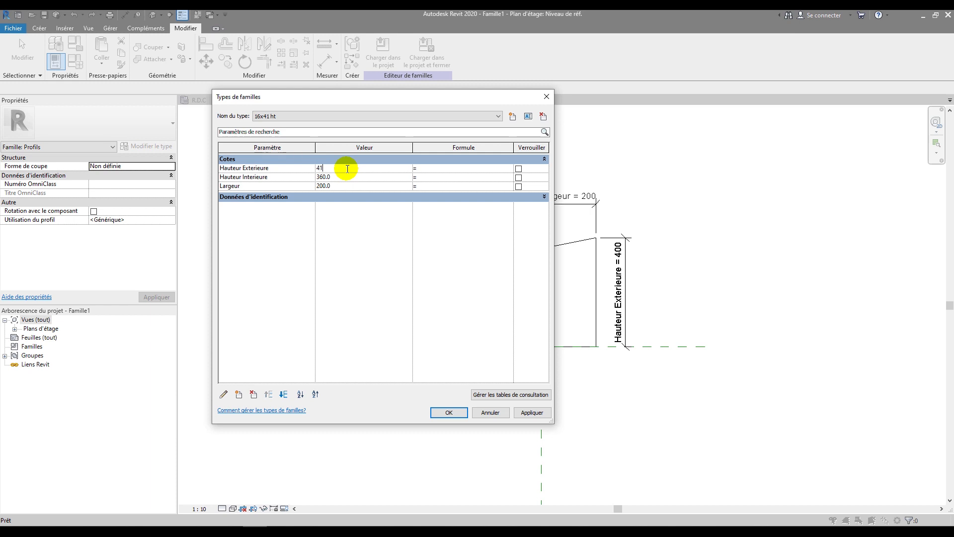
Step: Try to apply the formula Hauteur Interieure-10 to the Hauteur Interieure parameter
click(436, 177)
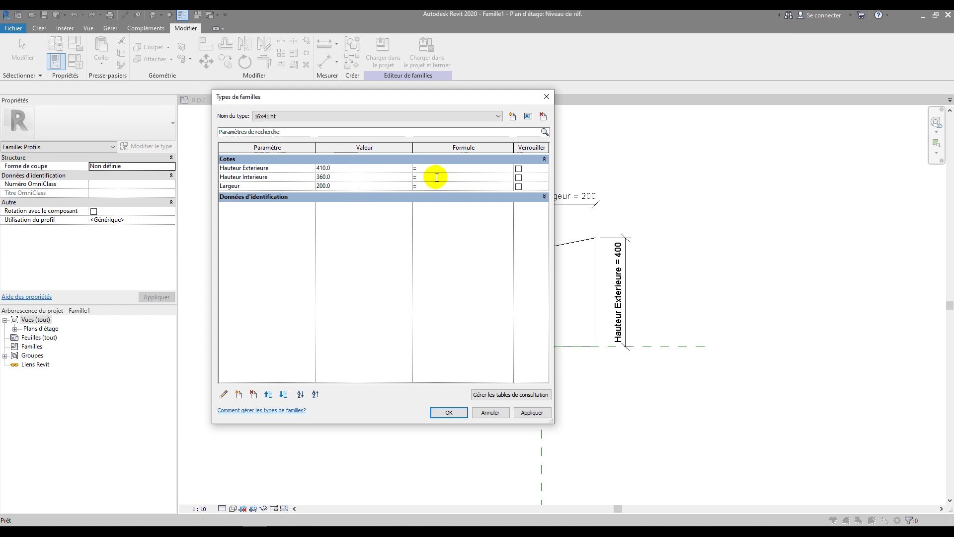
text(H)
text(au)
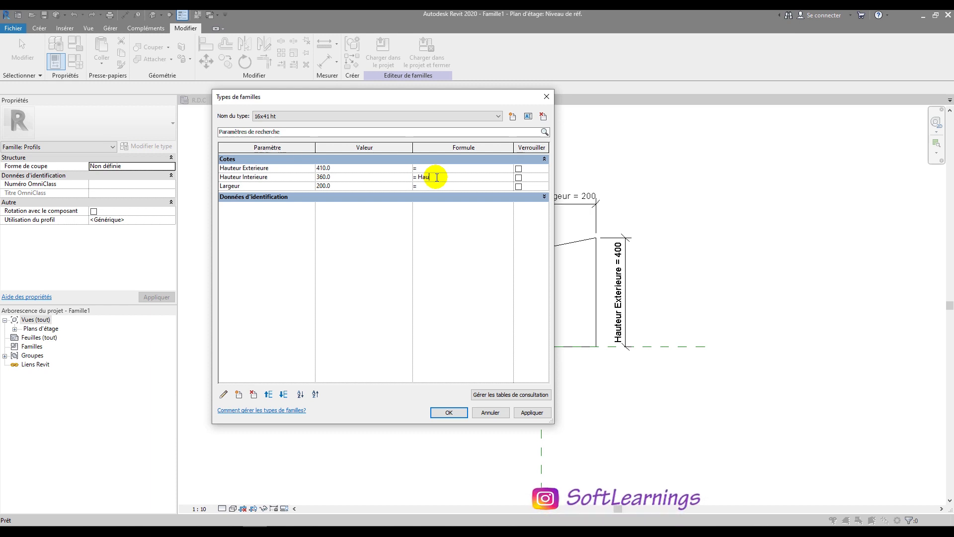
text(teur Interieure-10)
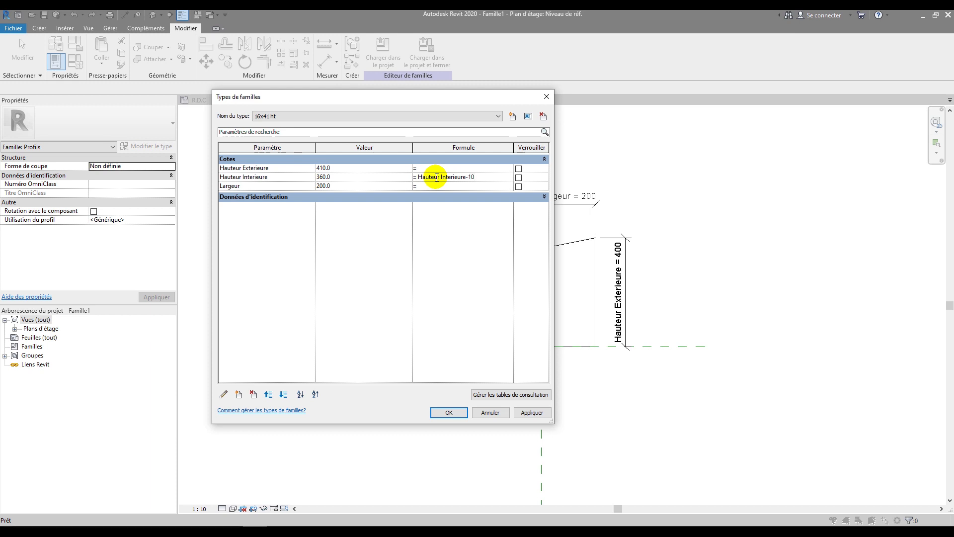
key(Return)
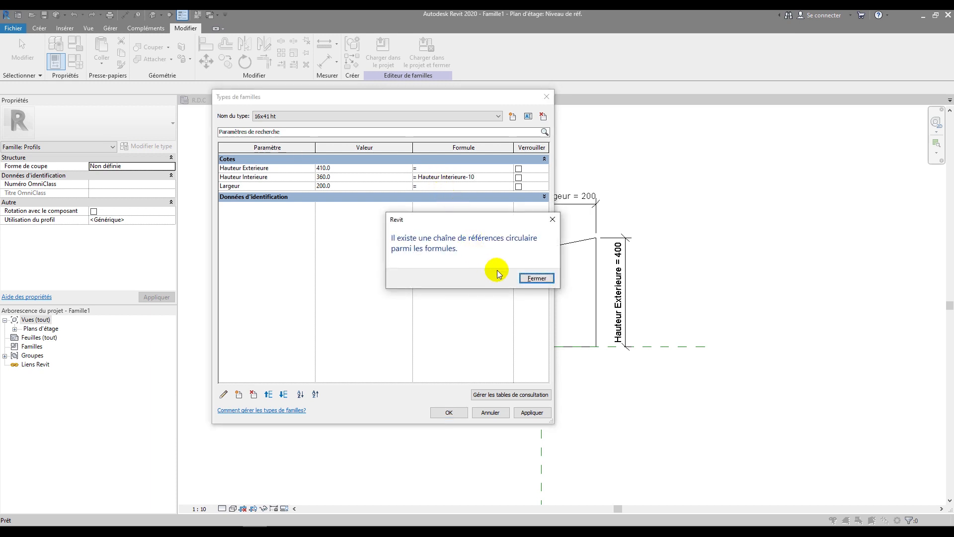
click(537, 279)
click(465, 179)
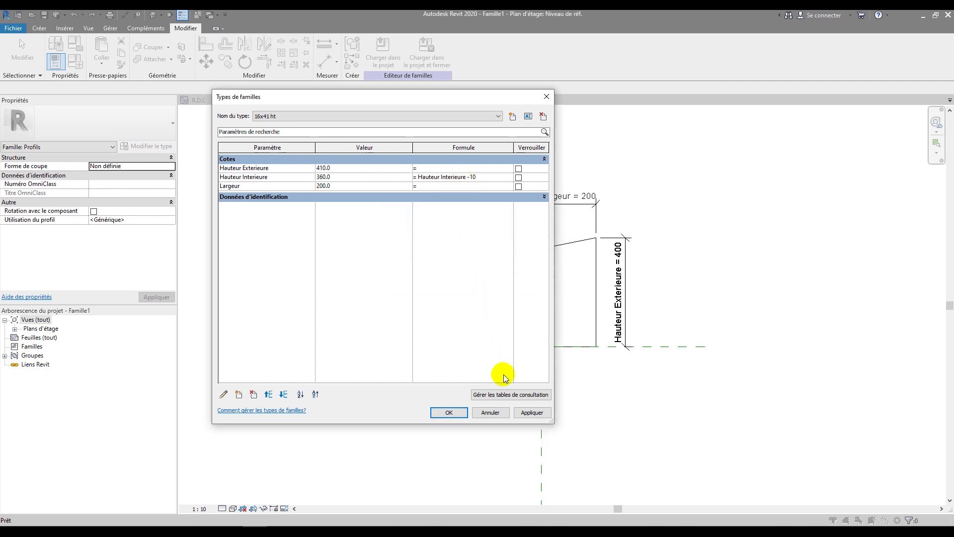
click(517, 416)
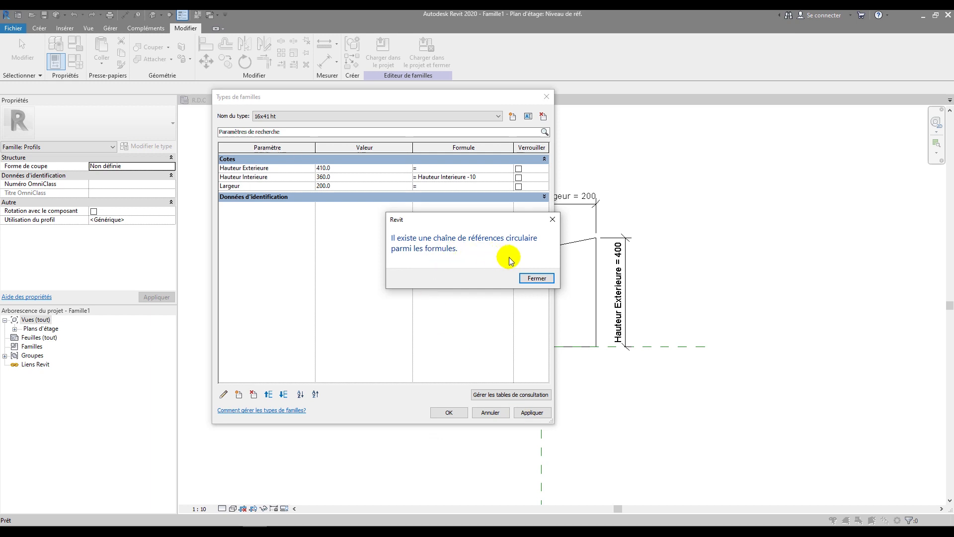
click(531, 278)
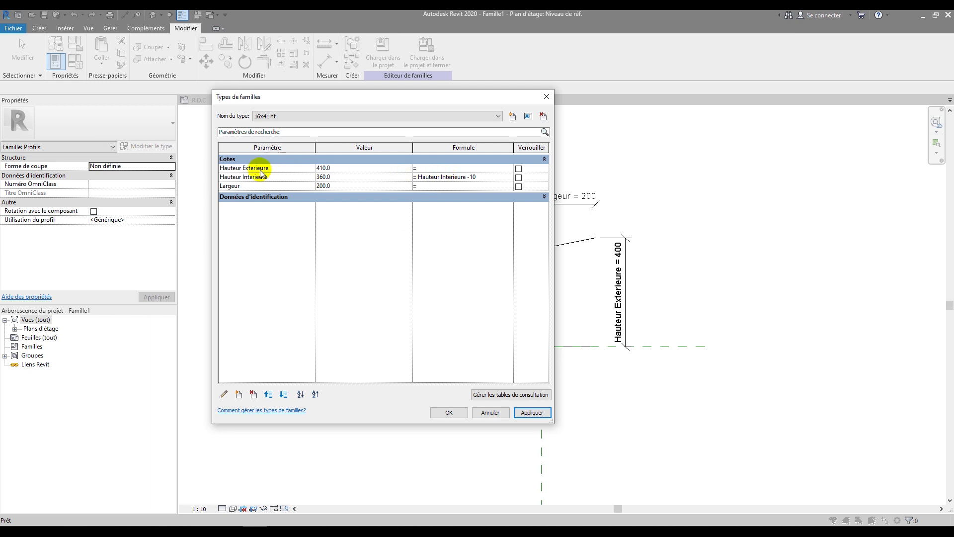
Step: Define Hauteur Interieure with the formula Hauteur Exterieure - 10 and set the 16x41 ht type's Largeur to 160
click(447, 177)
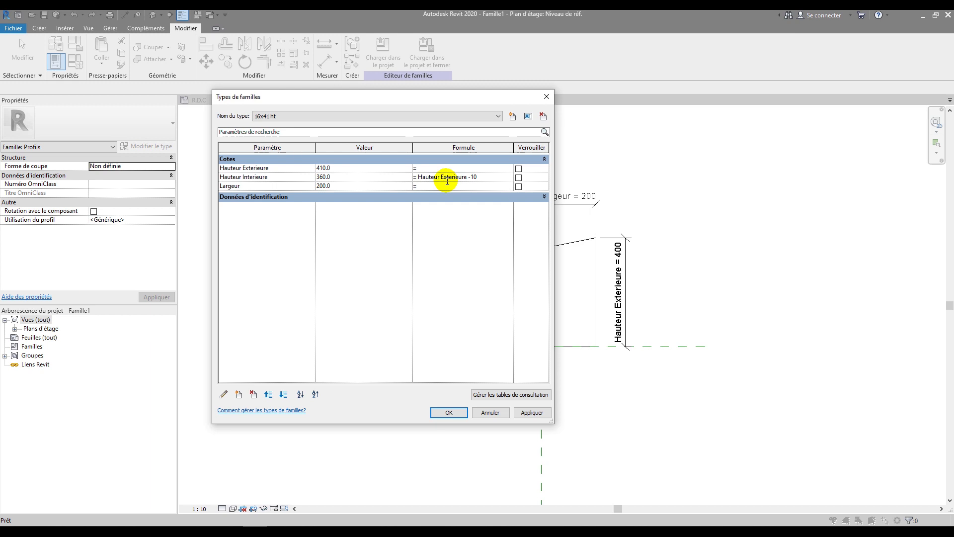
click(532, 412)
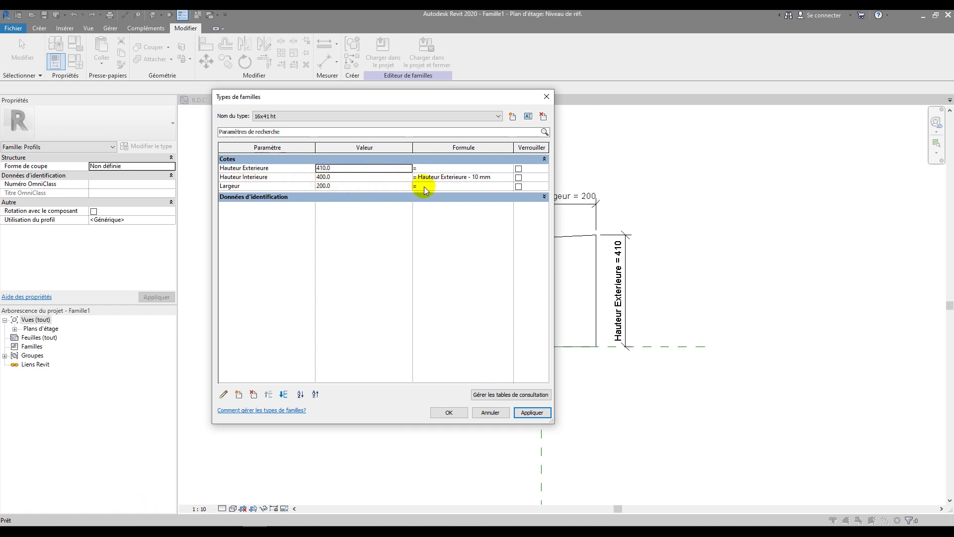
click(345, 186)
key(Tab)
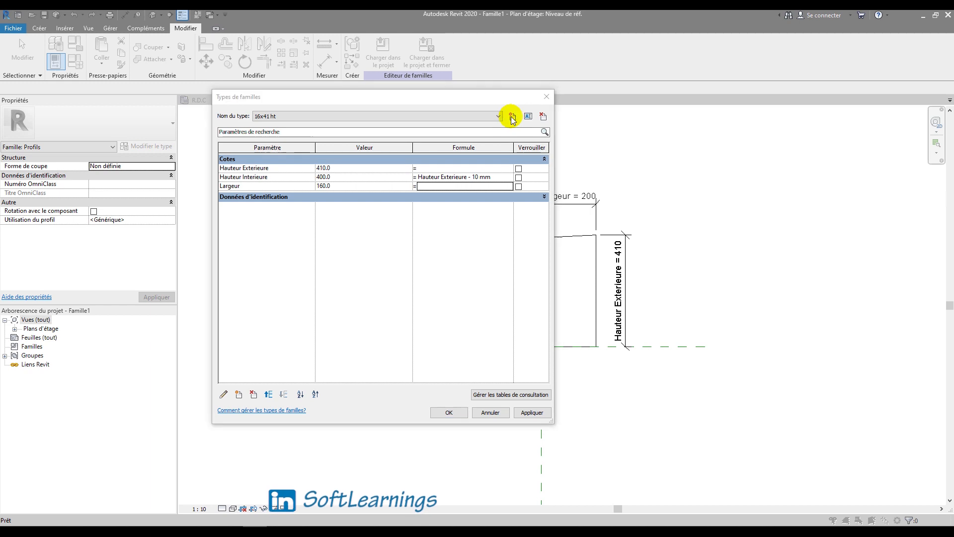
Step: Create another family type named 20x41 ht with a Largeur of 200
click(513, 117)
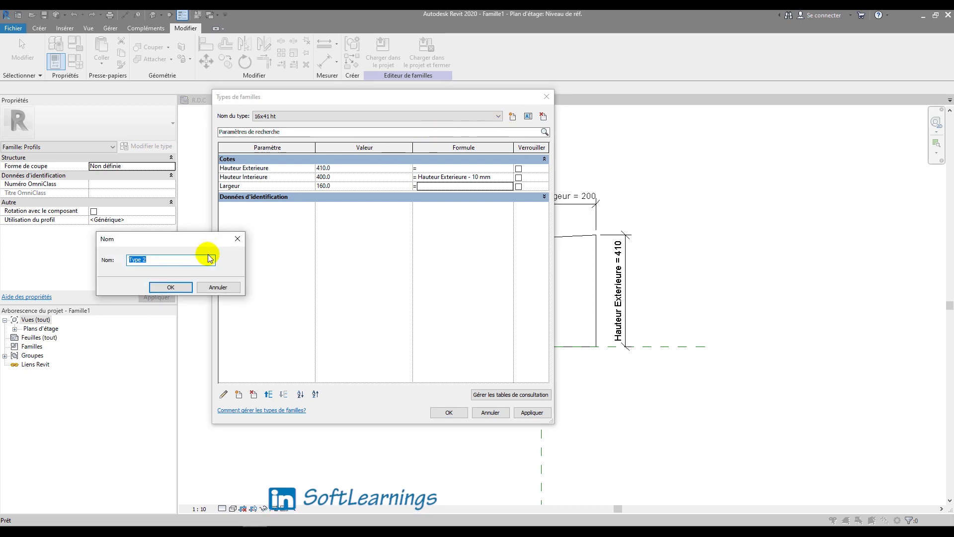
text(20)
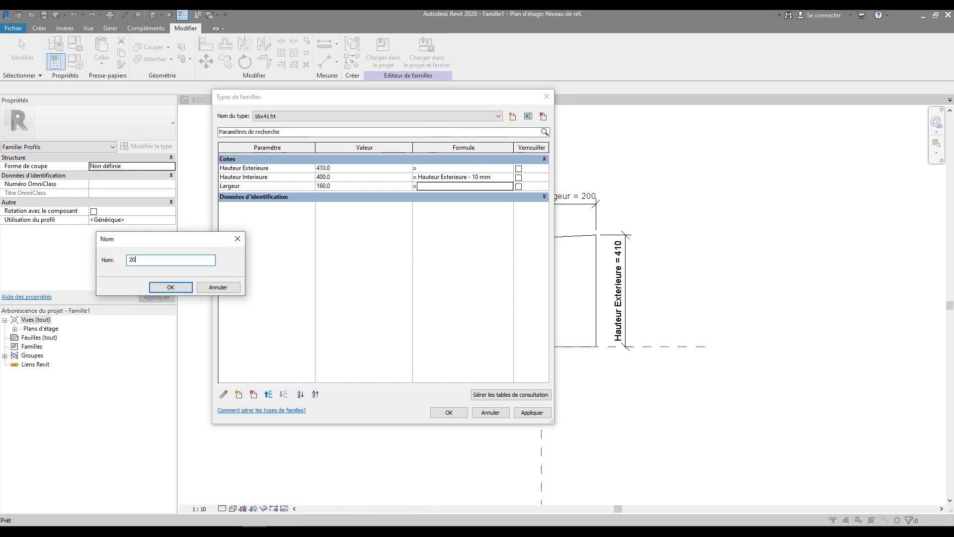
text(x41 ht)
click(170, 287)
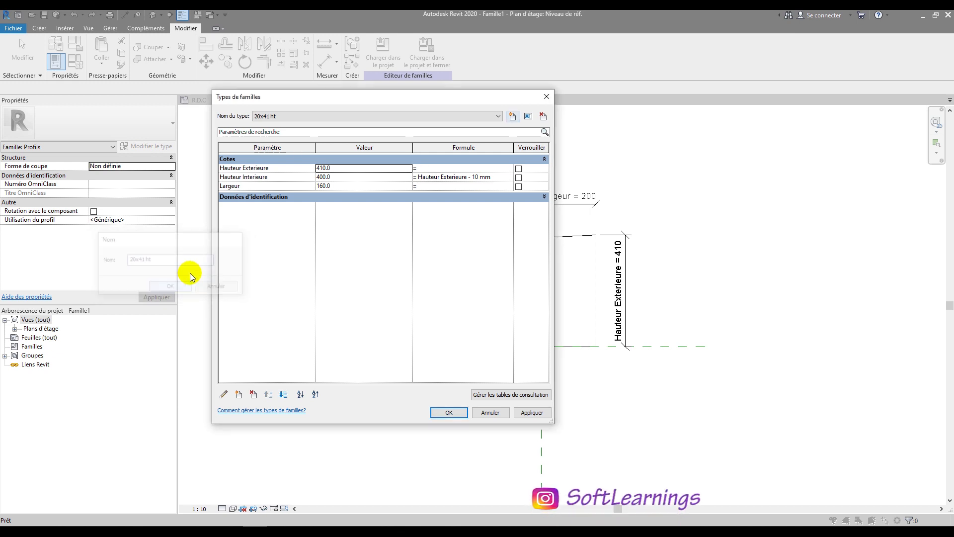
click(338, 187)
text(200)
key(Tab)
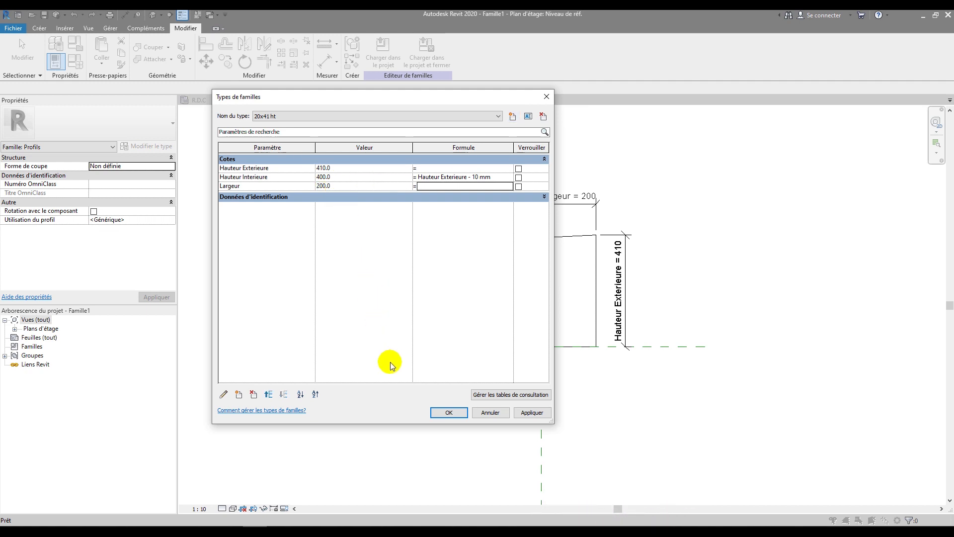
click(449, 412)
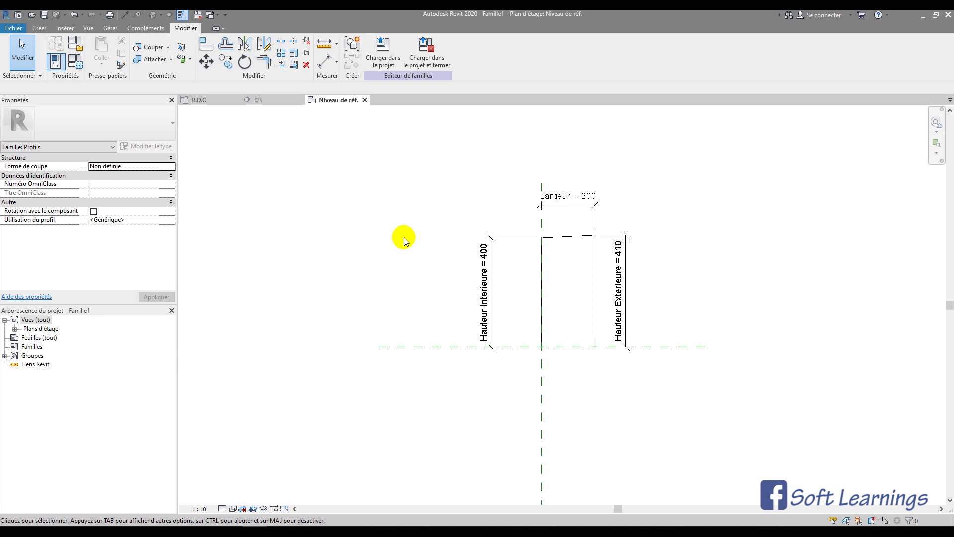
key(n)
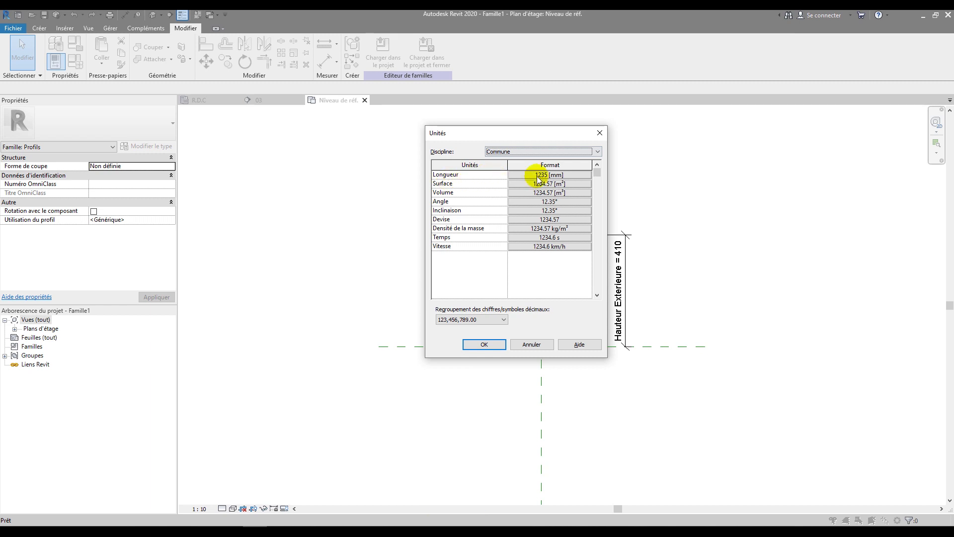
click(600, 133)
scroll(468, 218, down, 2)
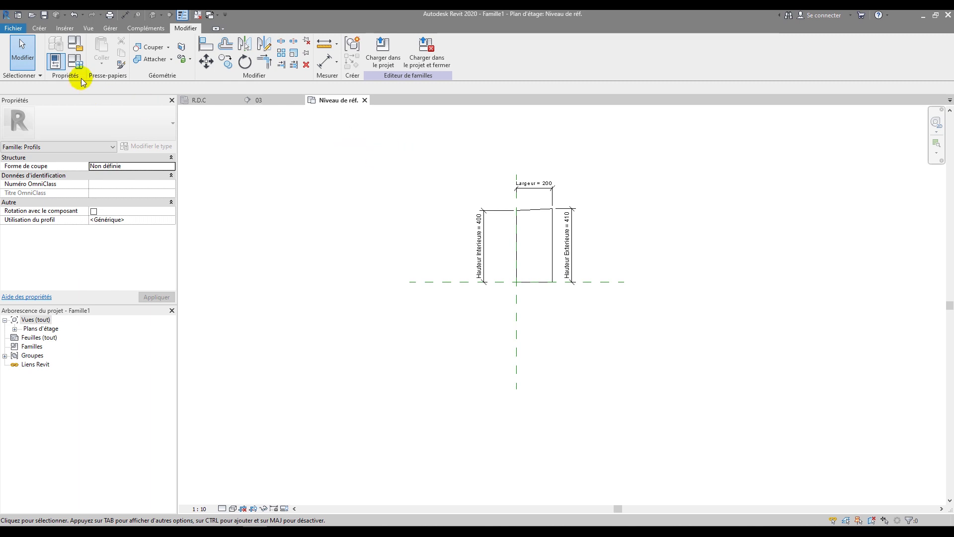
Step: Save the profile family on the desktop as Relevé and load it into the Lecon 50 project
click(44, 14)
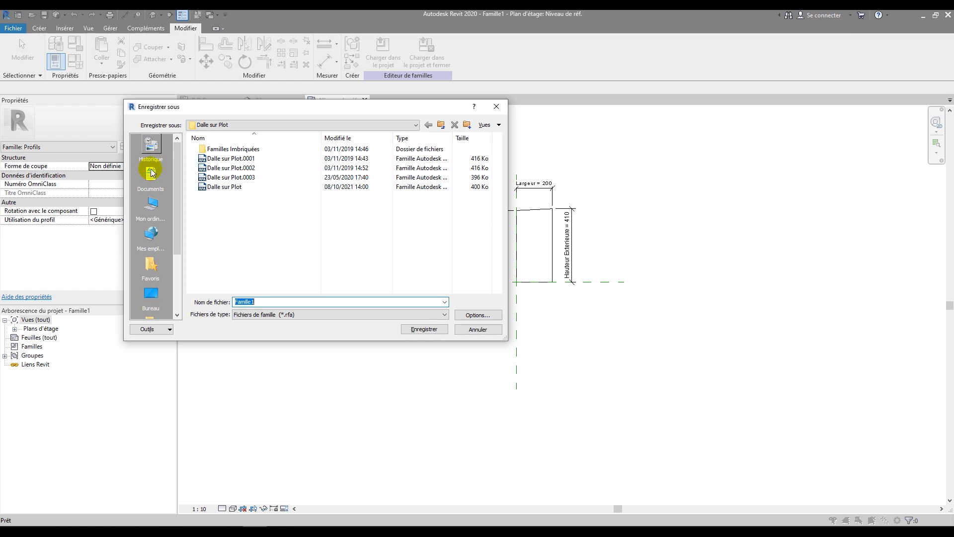
click(151, 294)
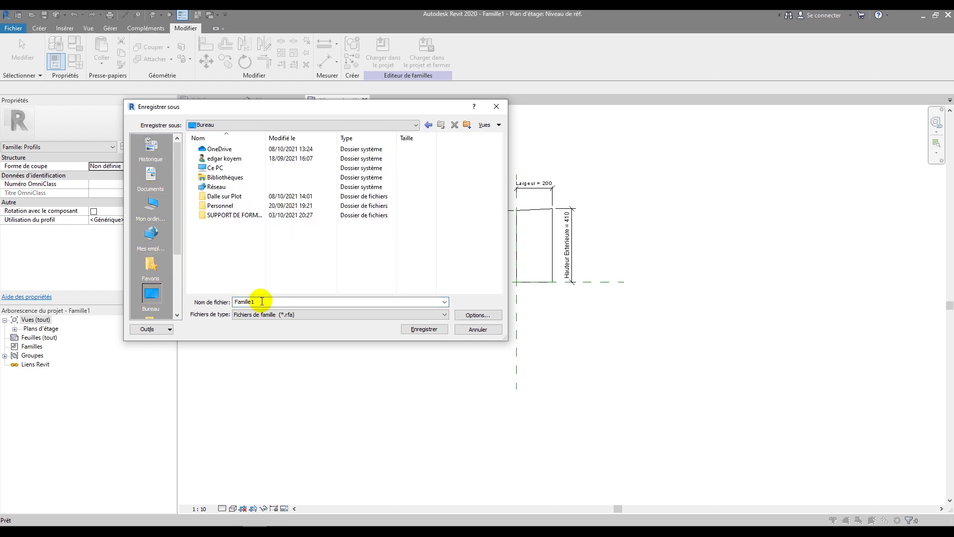
double_click(274, 302)
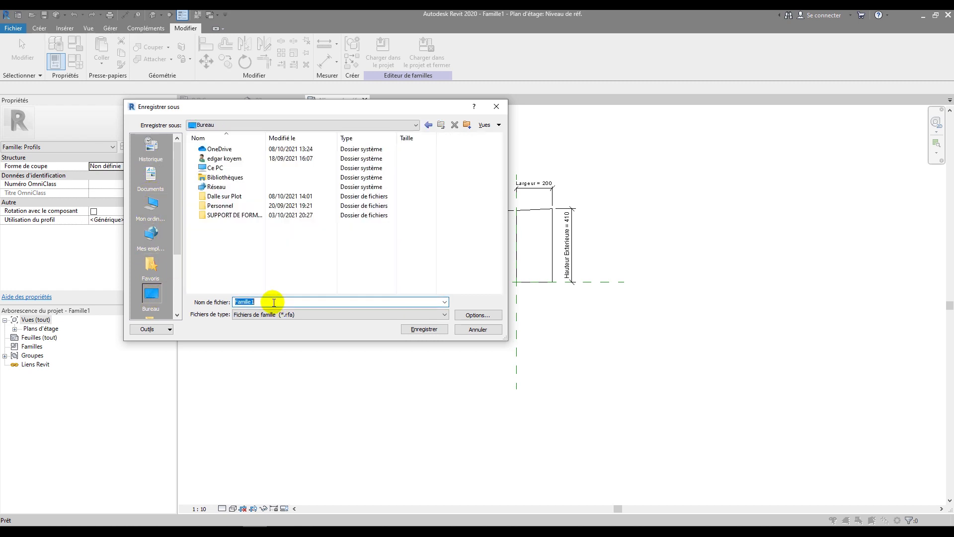
text(Relevé)
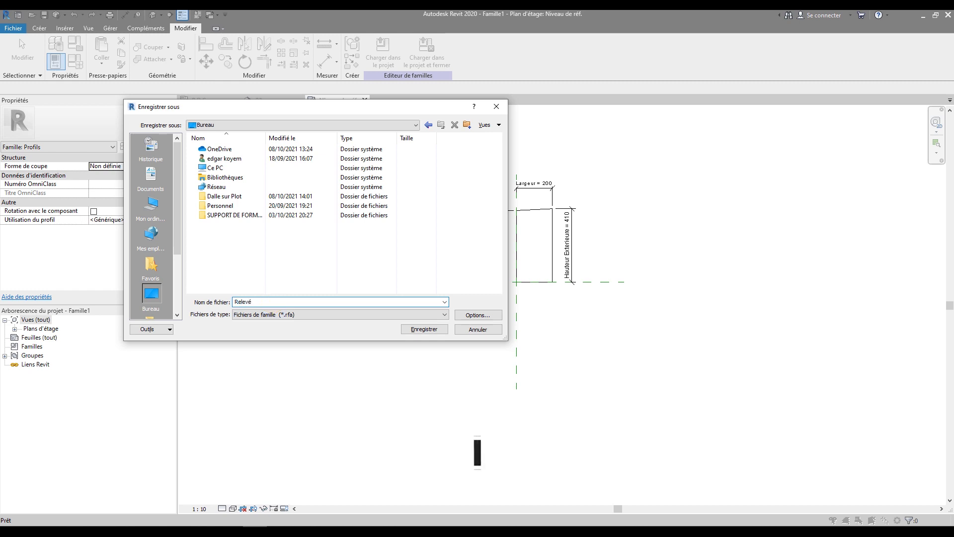
click(416, 330)
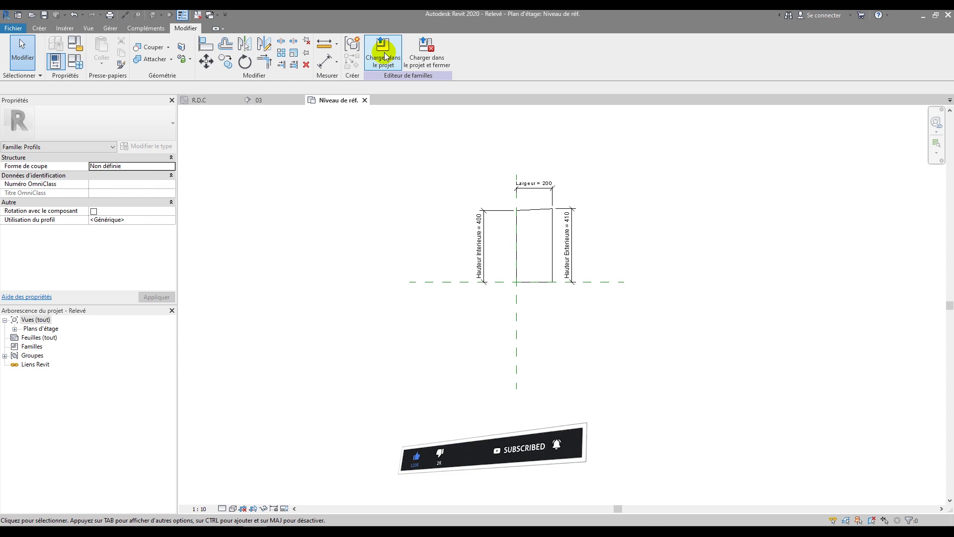
click(386, 56)
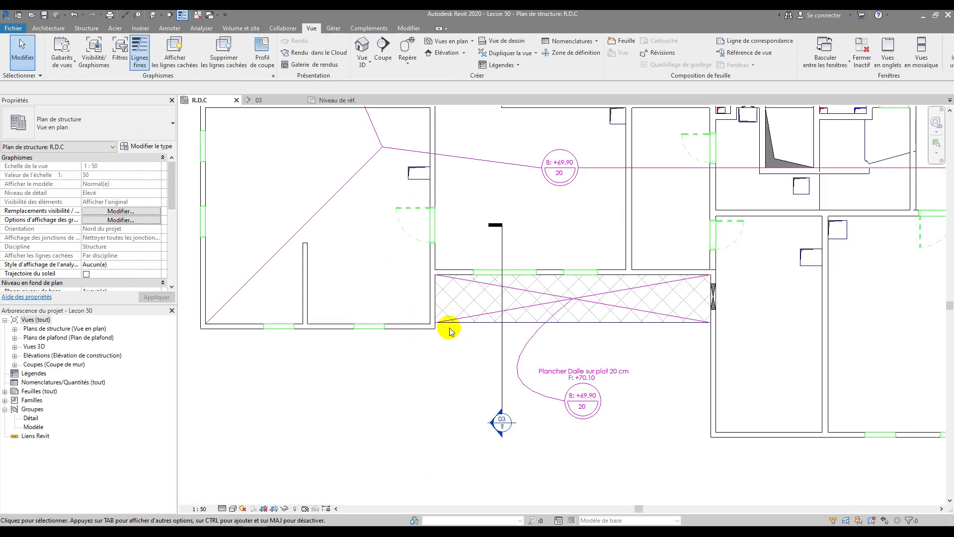
Step: Start a slab edge and duplicate its type as Relevé 20 x 41 ht
click(50, 29)
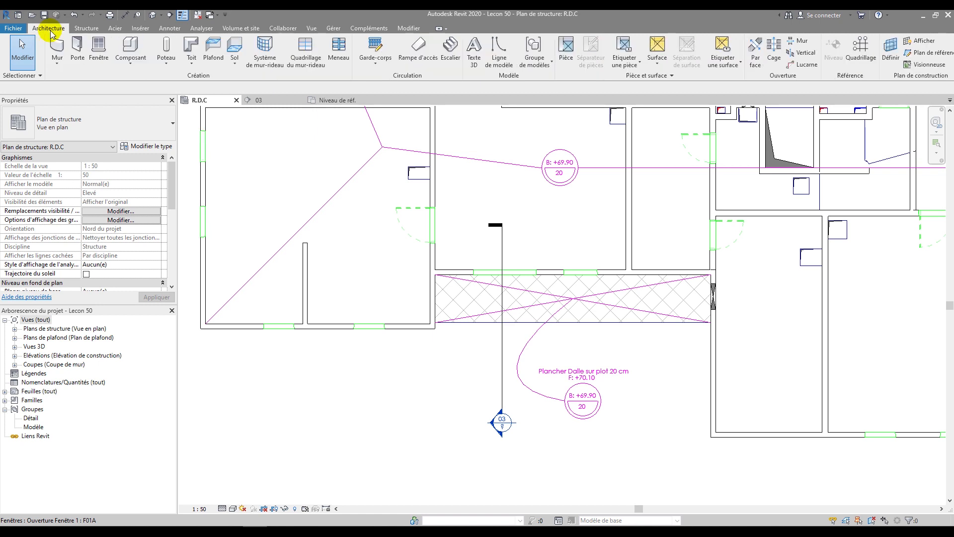
click(233, 62)
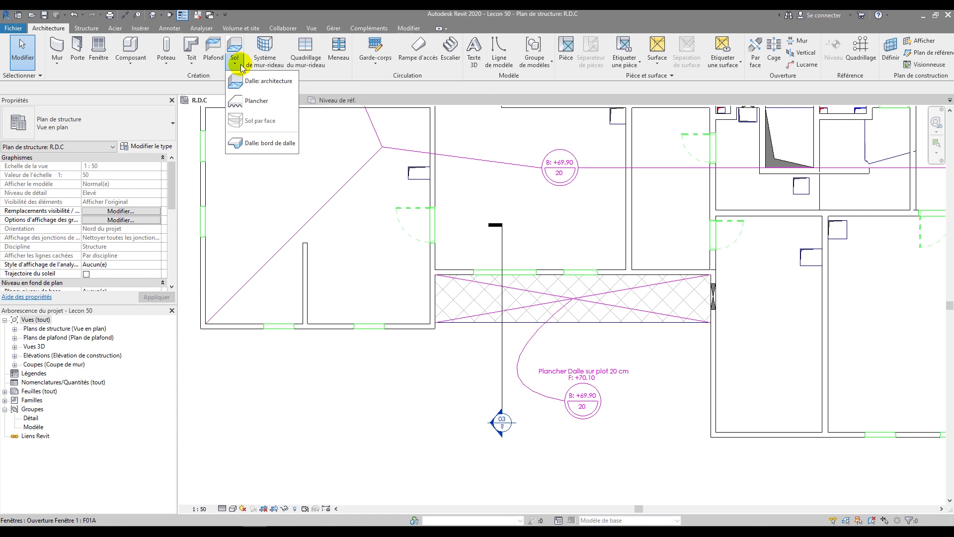
click(251, 144)
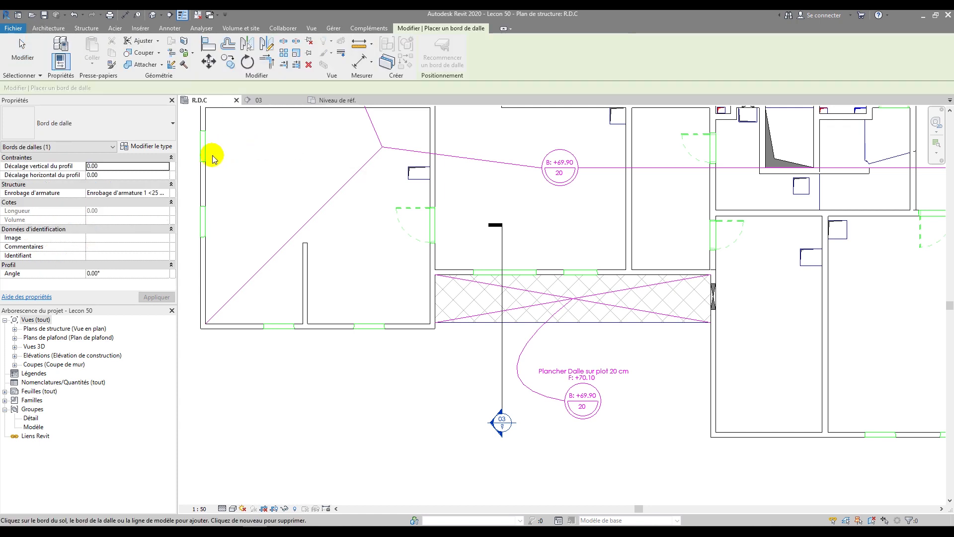
click(135, 145)
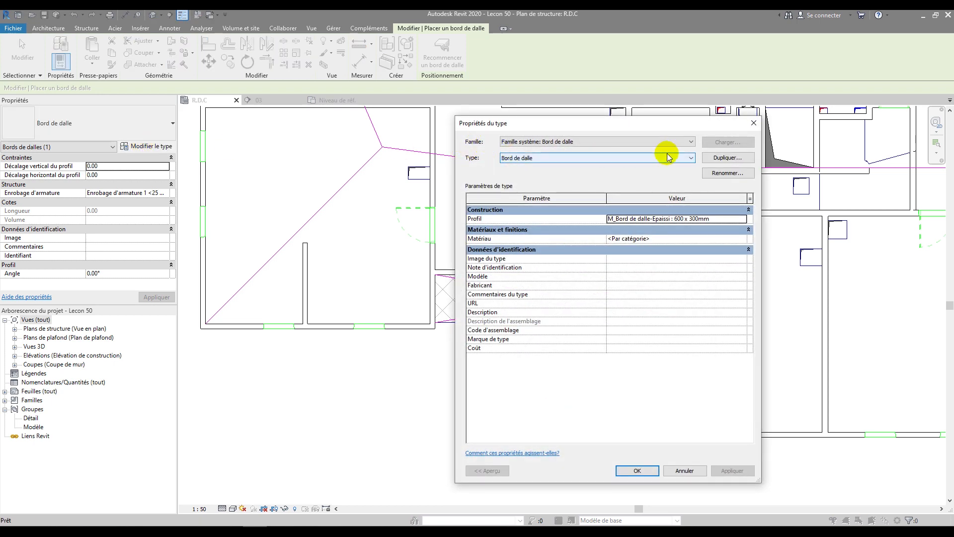
click(728, 158)
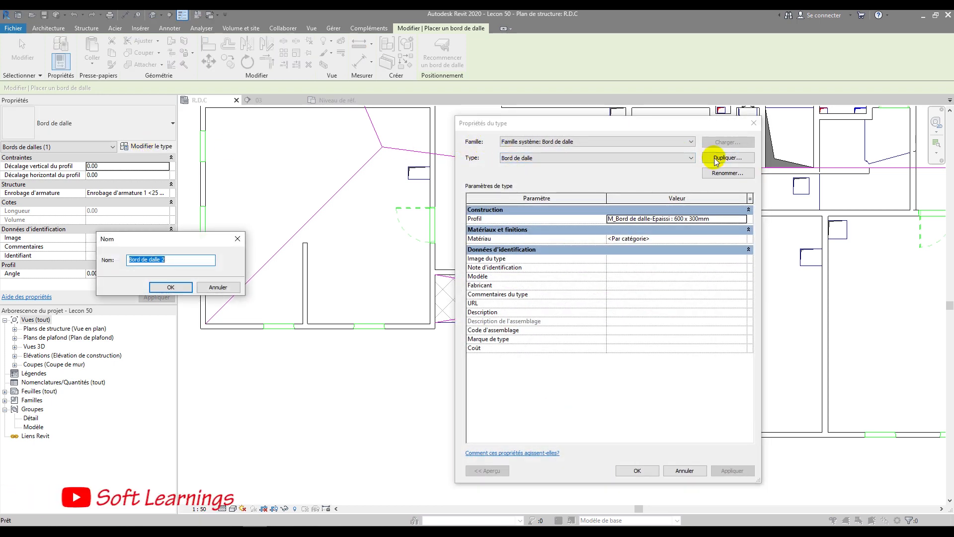
text(Relevé 20 x 41 ht)
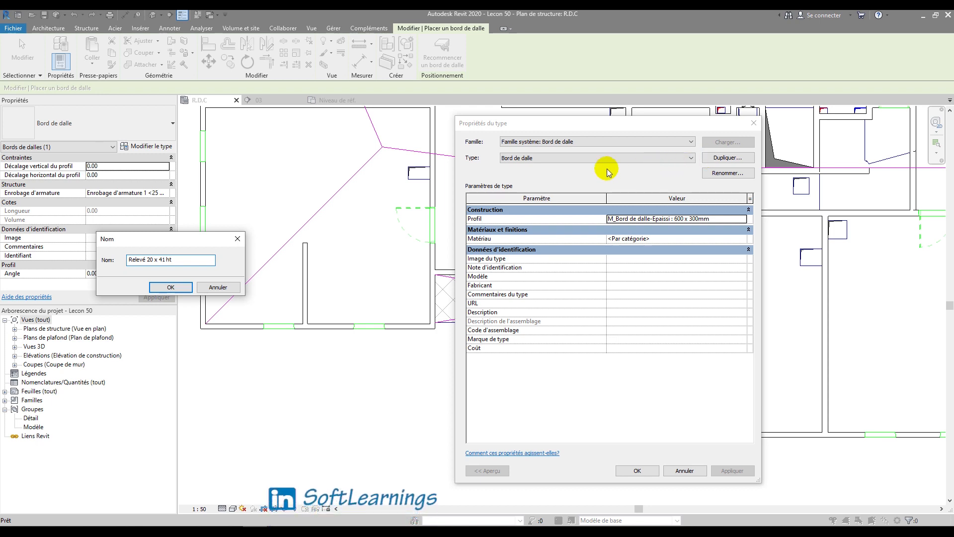
click(156, 290)
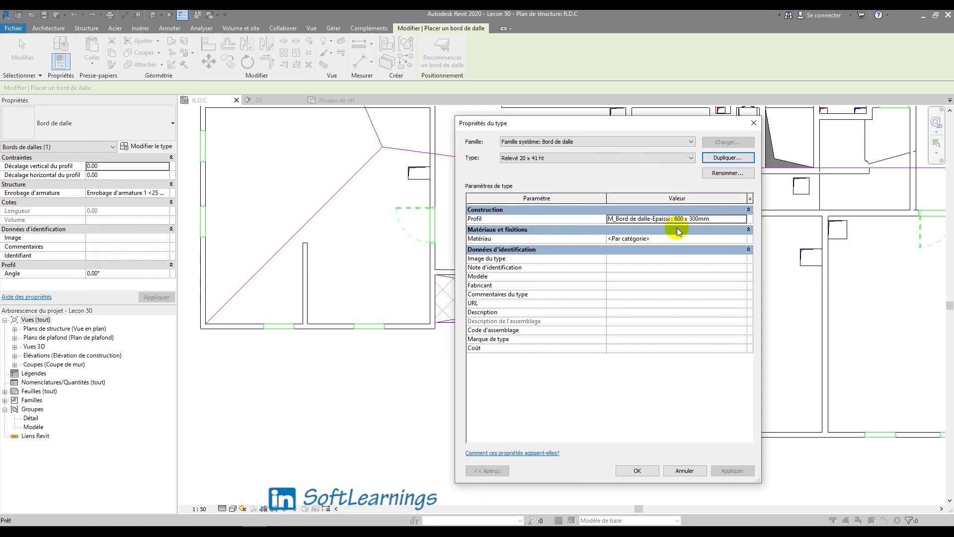
Step: Give the slab edge type the profile Relevé : 20x41 ht and the material Béton - Coulé sur place - Béton25
click(743, 219)
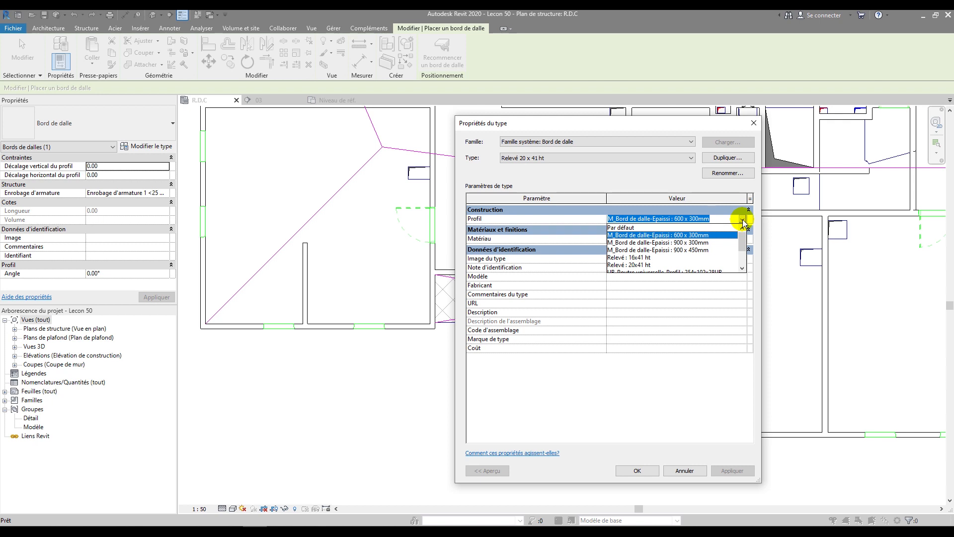
click(616, 265)
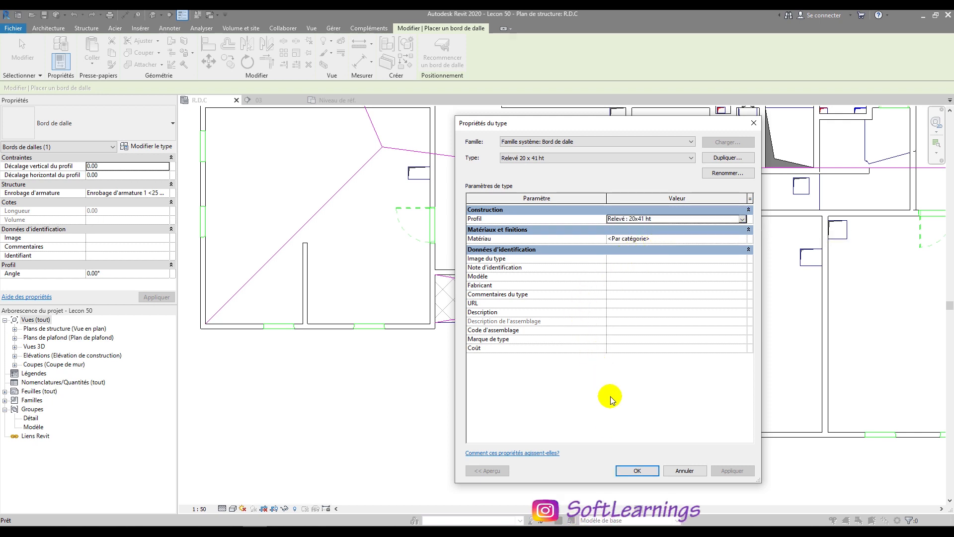
click(745, 241)
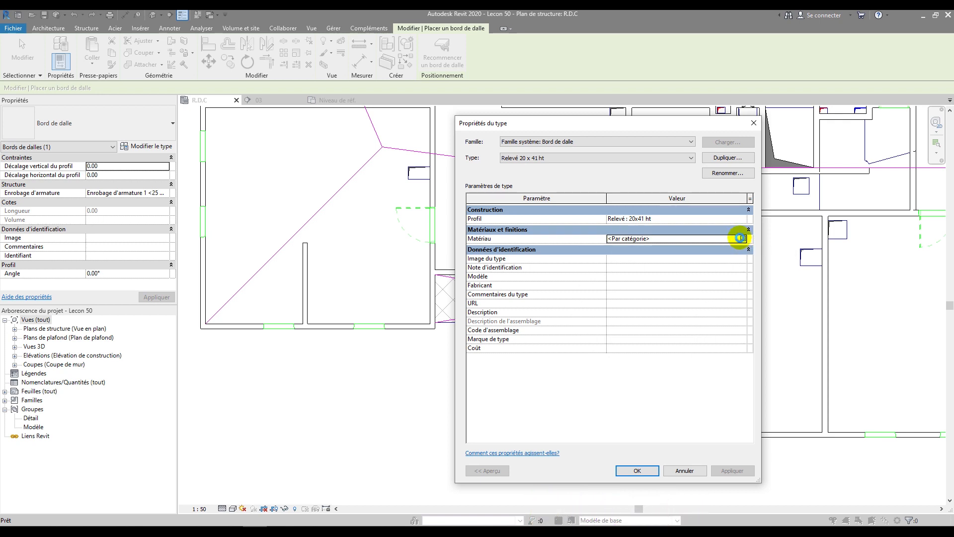
click(741, 239)
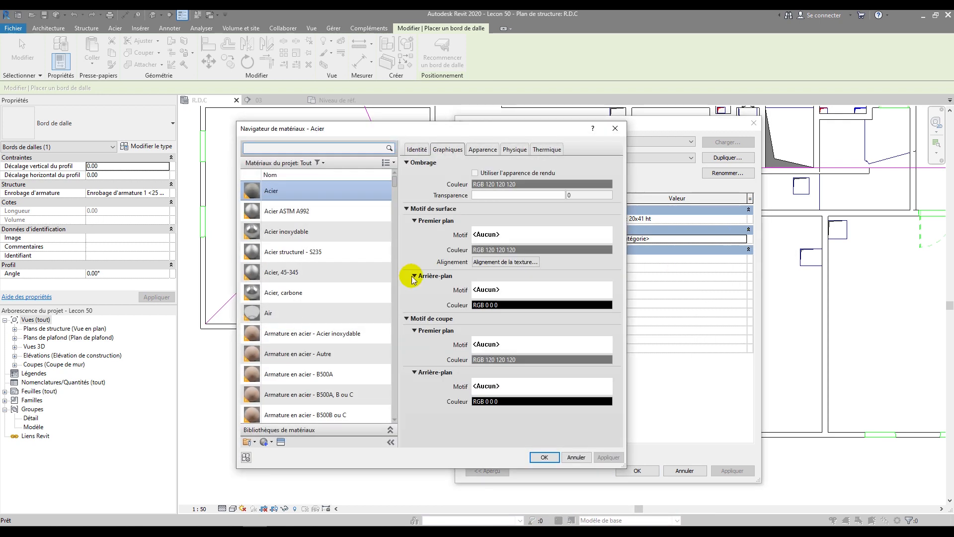
scroll(298, 238, down, 3)
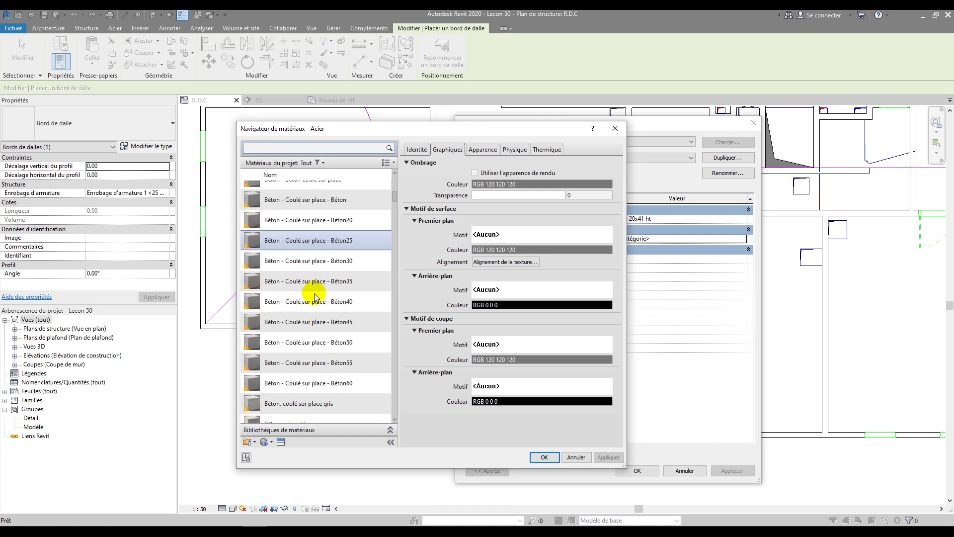
click(315, 240)
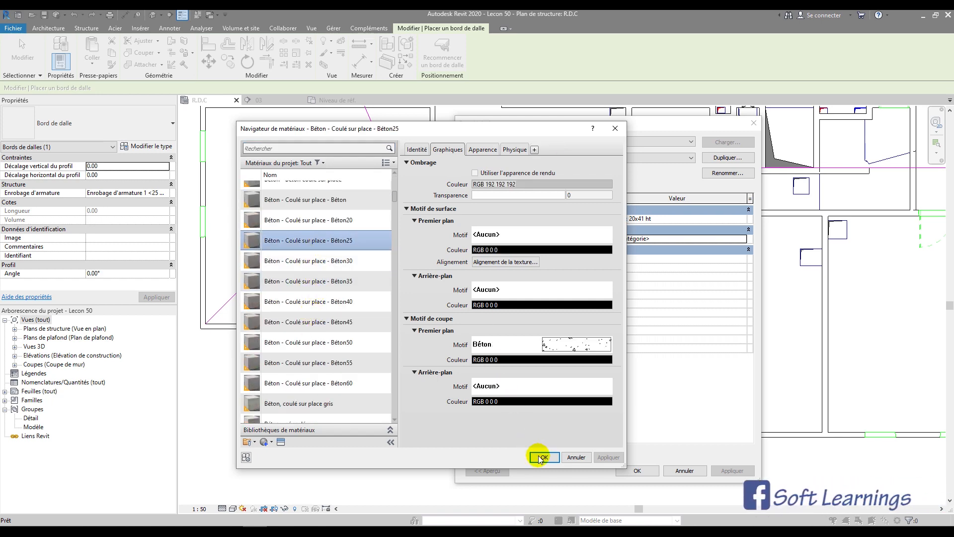
click(542, 457)
click(629, 470)
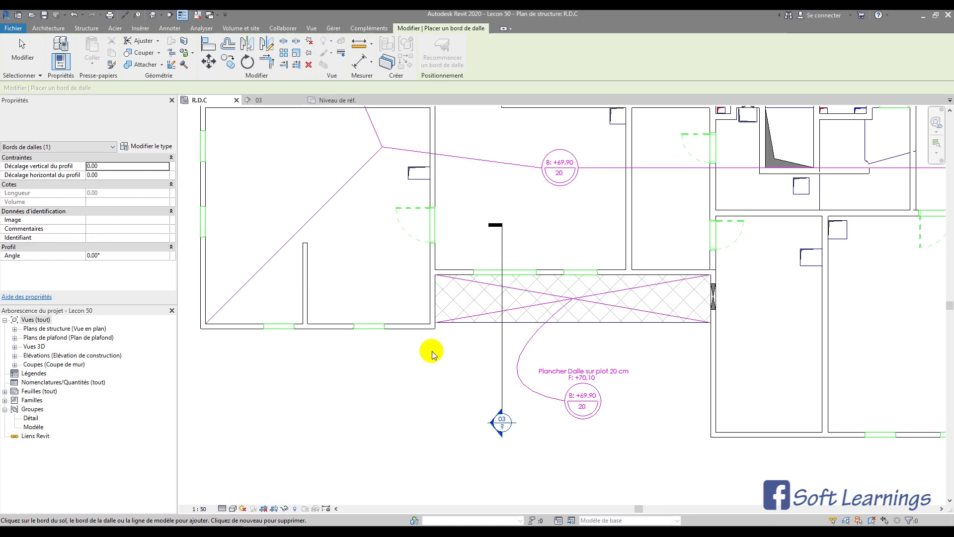
Step: Place the slab edge along the outer edge of the Plancher Dalle sur plot 20 cm floor
click(463, 322)
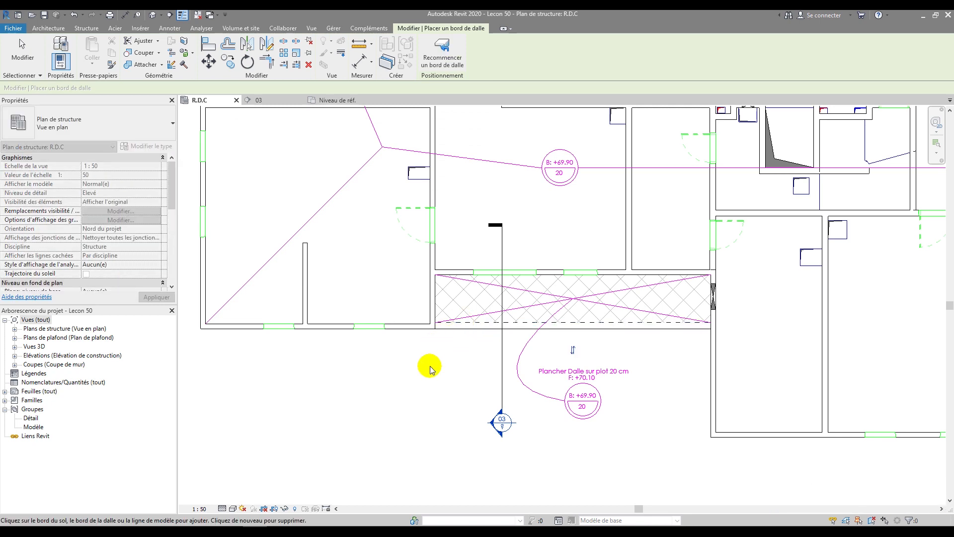
key(Escape)
key(Escape)
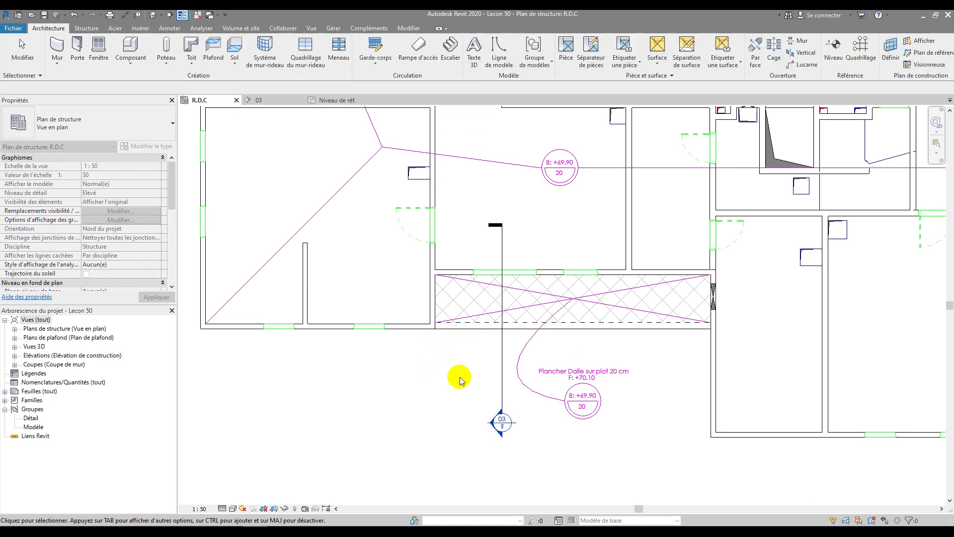
Step: Open section 03 and examine the slab edge's sloped top and its junction with the floor
double_click(493, 421)
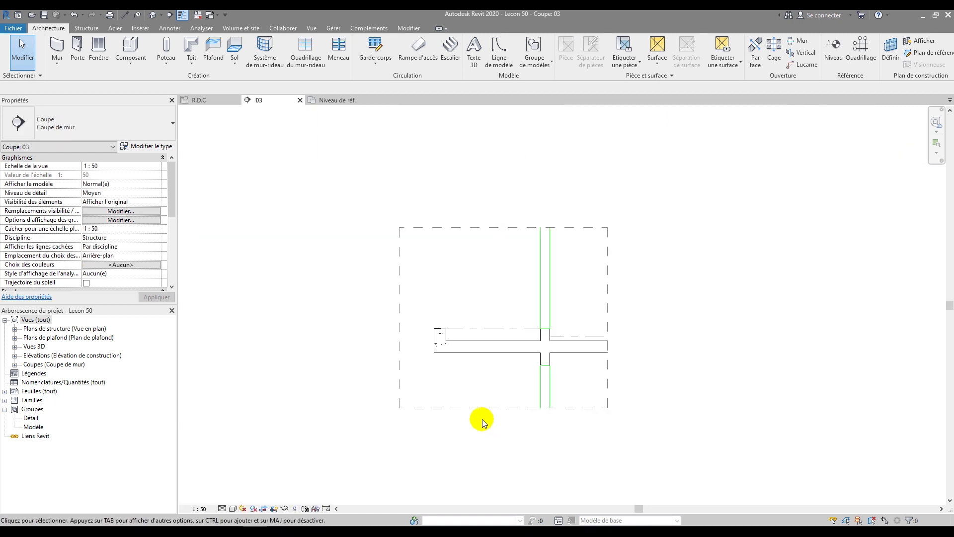
scroll(443, 326, up, 4)
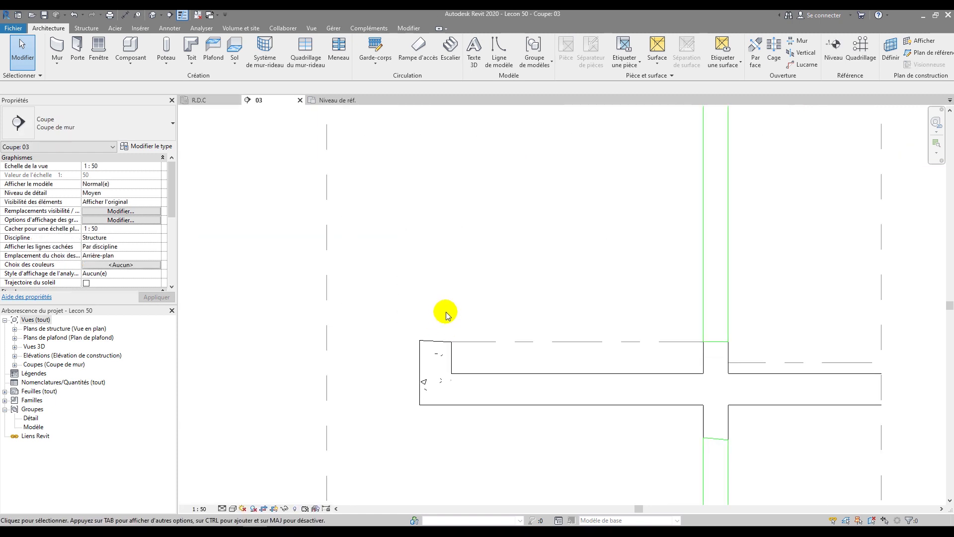
scroll(446, 315, up, 2)
scroll(453, 401, up, 1)
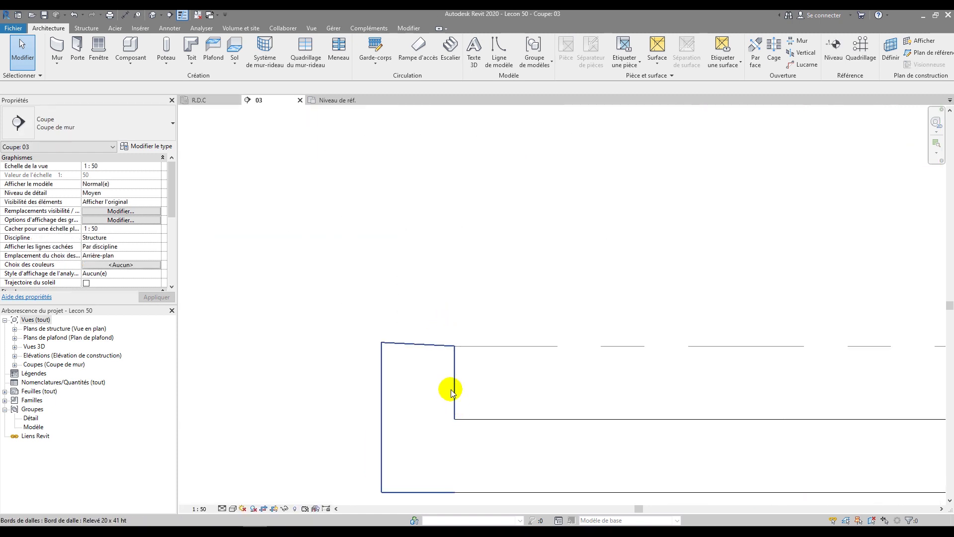
Step: Turn off the thin lines display in section 03 and examine the line weights of the slab edge and floor
scroll(437, 358, down, 2)
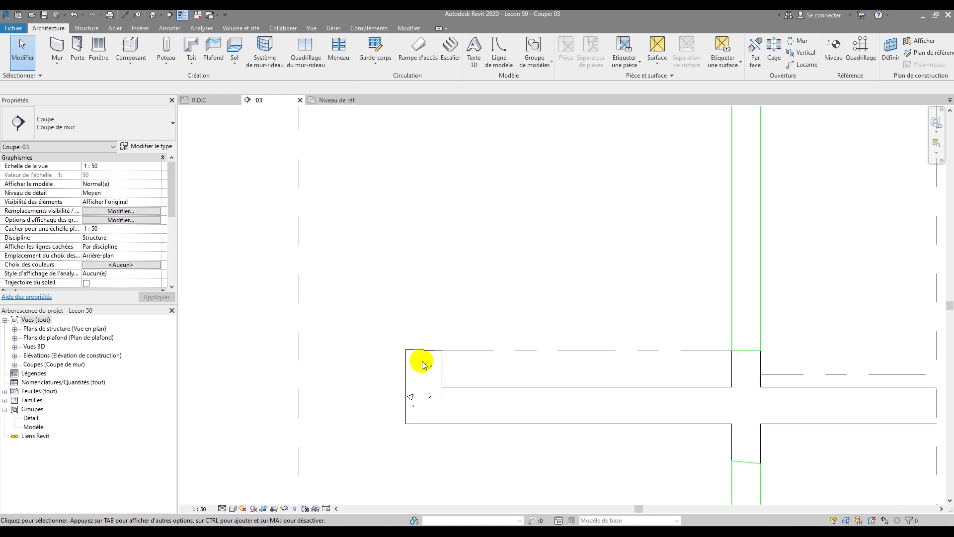
key(t)
key(l)
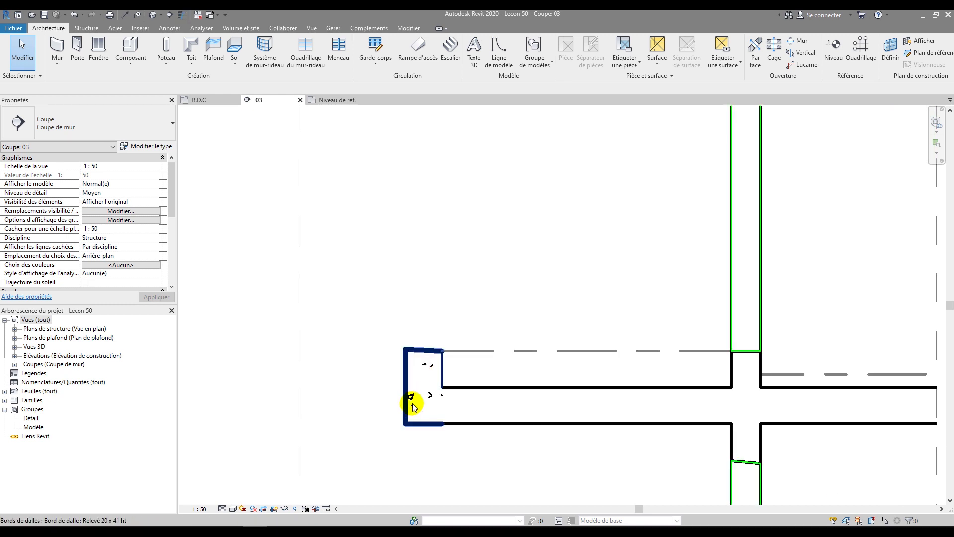
scroll(417, 382, up, 2)
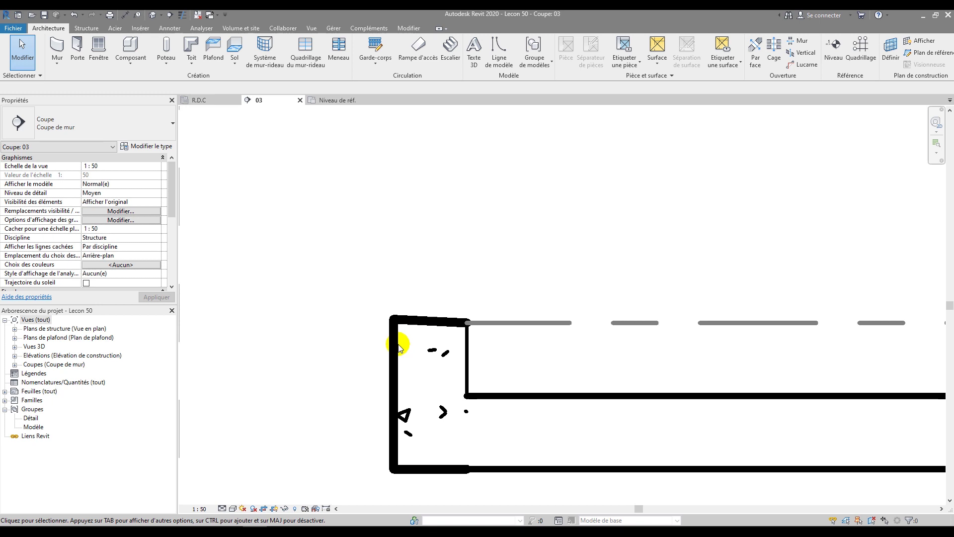
scroll(359, 363, down, 3)
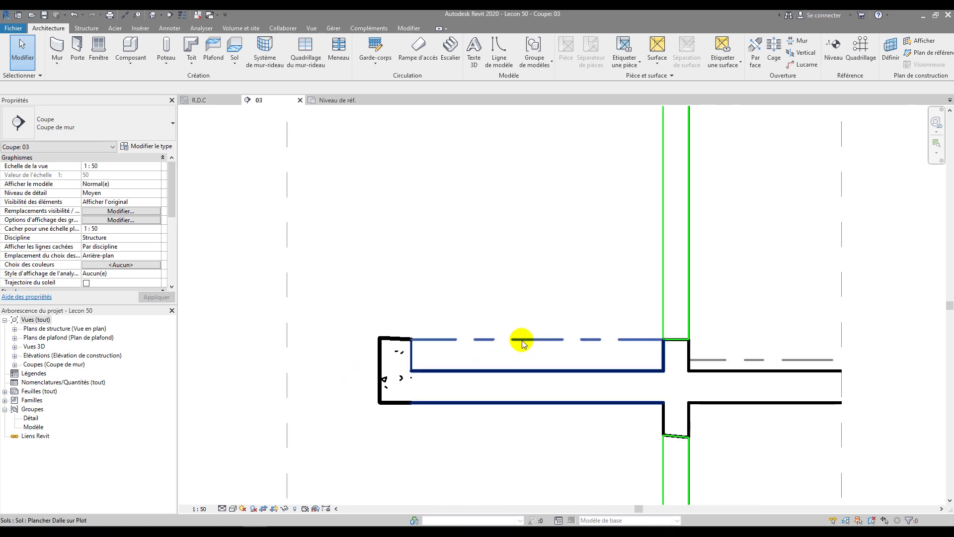
Step: Override the Relevé 20 x 41 ht slab edge's graphics by element in section 03, hiding its foreground cut pattern
click(379, 342)
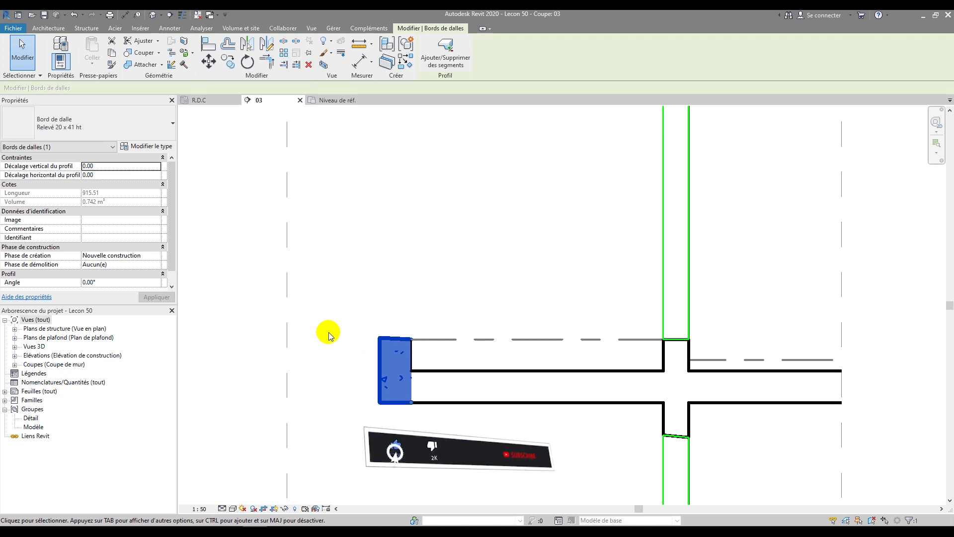
right_click(377, 342)
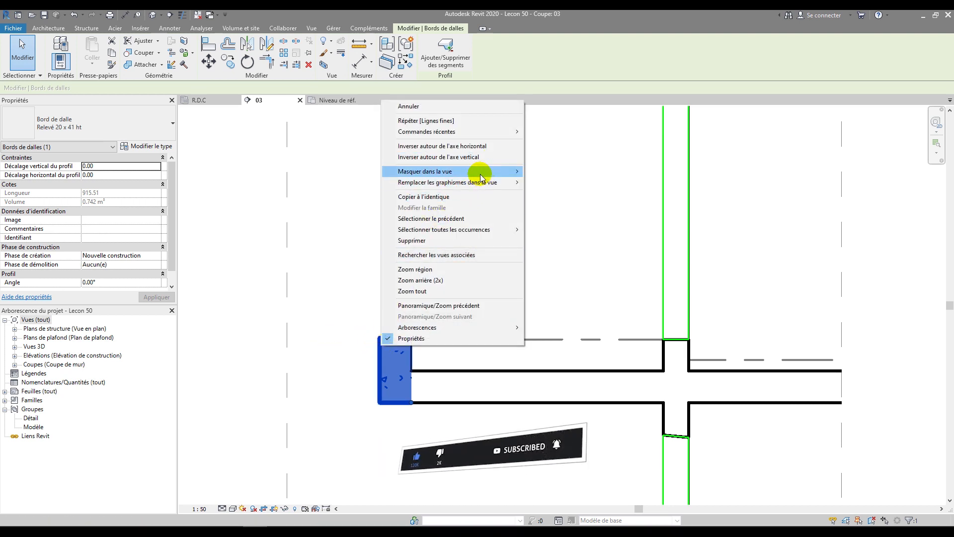
mouse_move(502, 182)
click(545, 182)
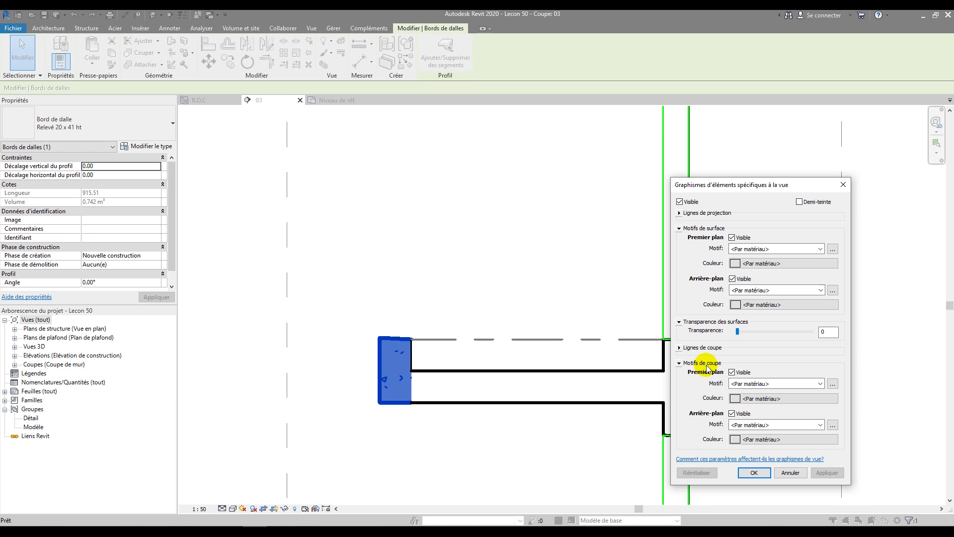
click(731, 373)
click(811, 472)
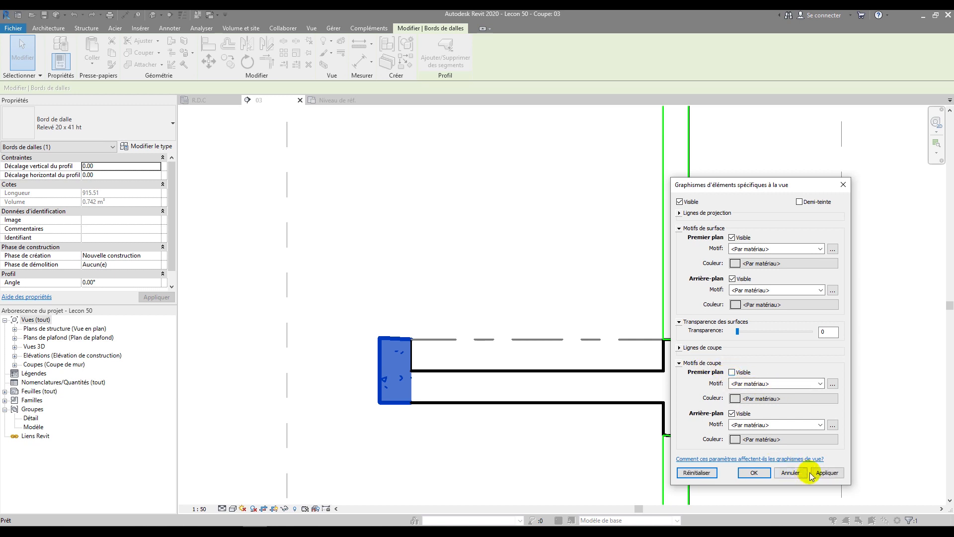
click(754, 472)
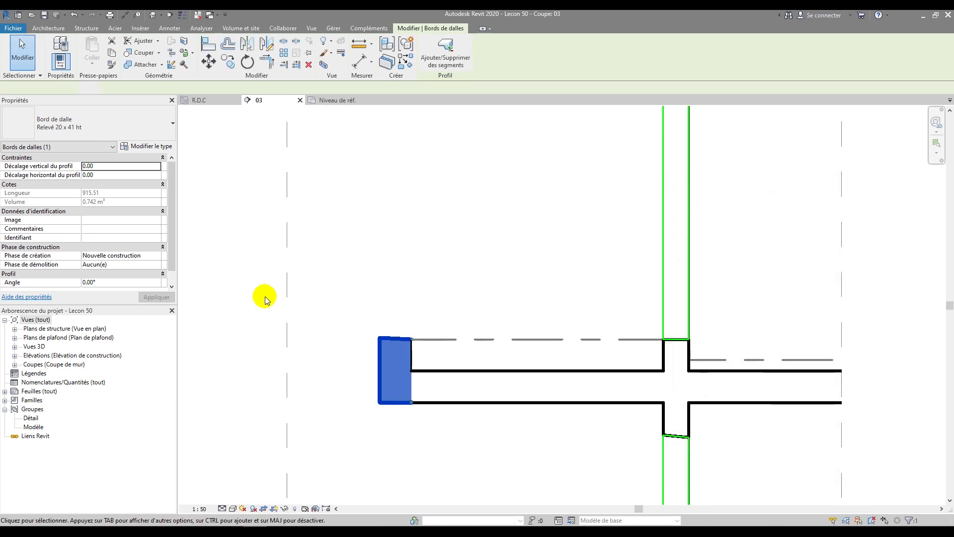
click(373, 261)
Step: Try to switch the join order between the slab edge and the Plancher Dalle sur Plot floor
scroll(415, 365, up, 3)
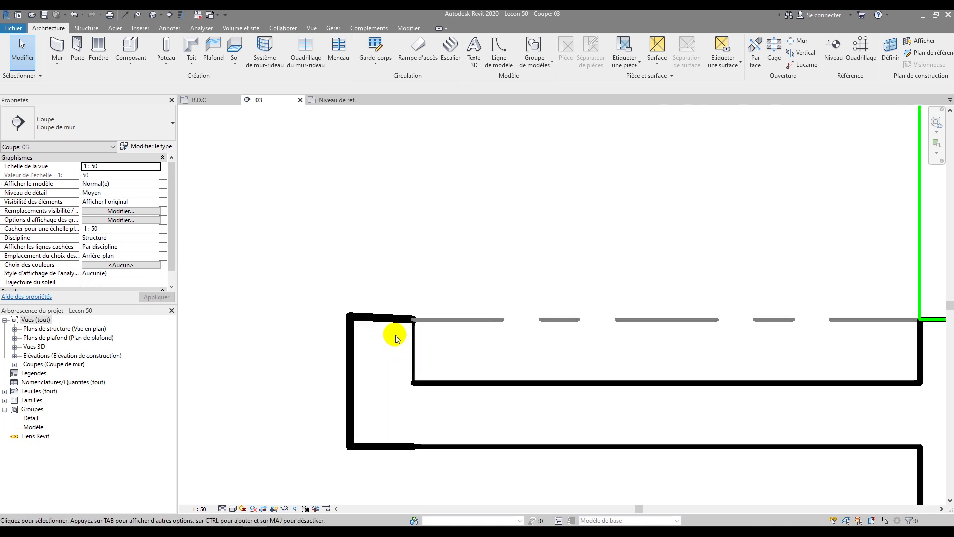
click(399, 323)
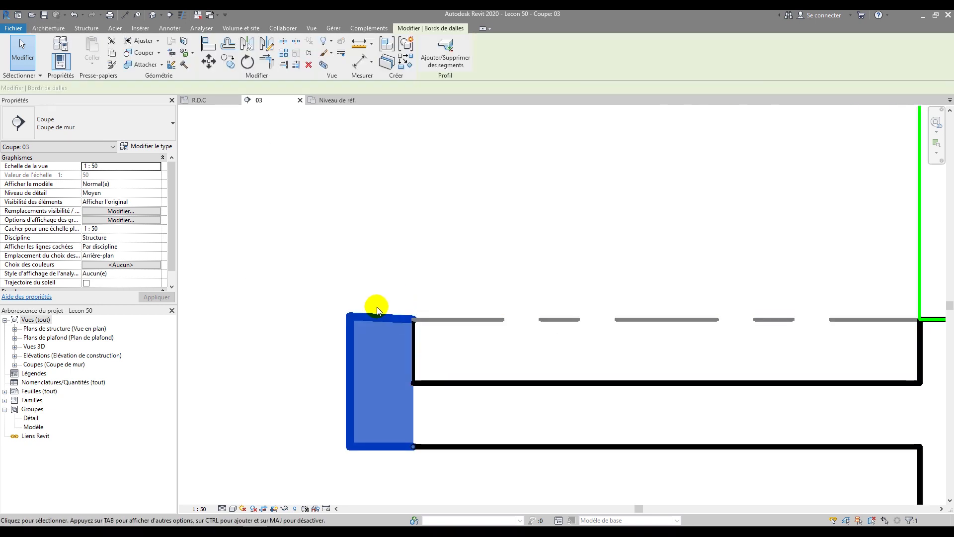
click(161, 65)
click(156, 125)
click(396, 320)
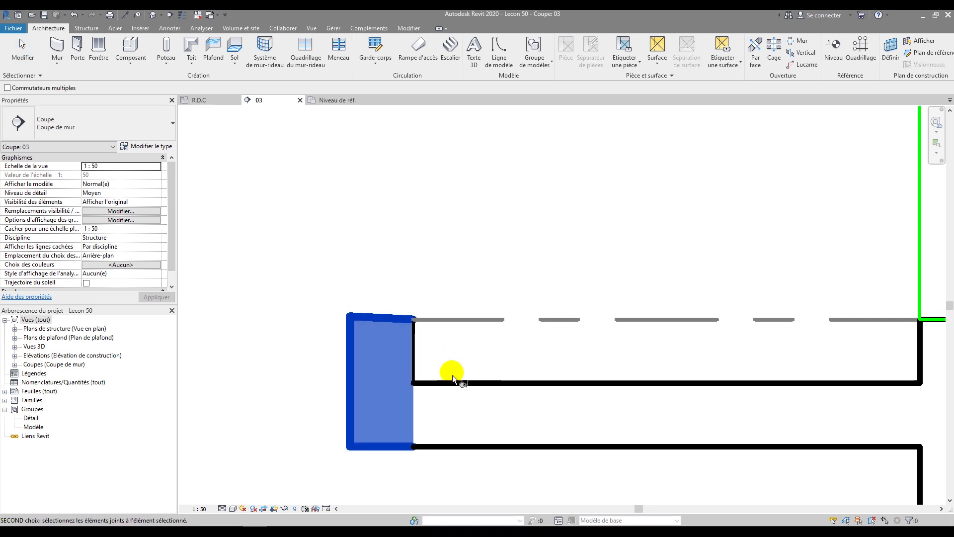
click(453, 383)
click(392, 318)
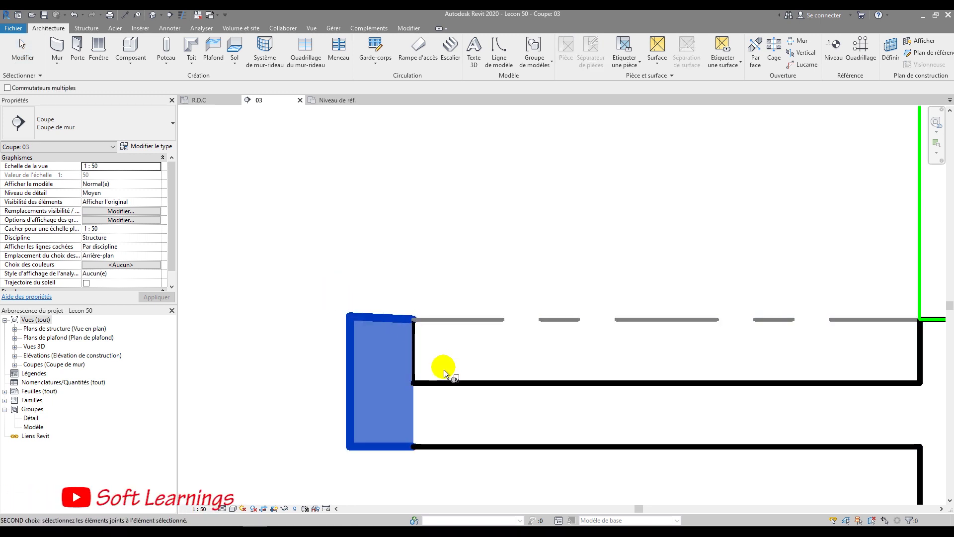
click(445, 381)
key(Escape)
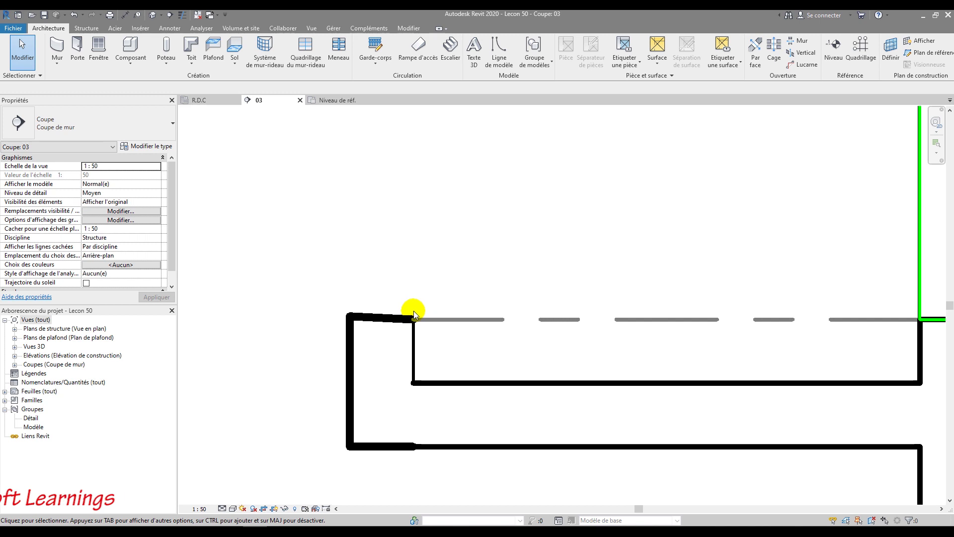
scroll(356, 437, down, 3)
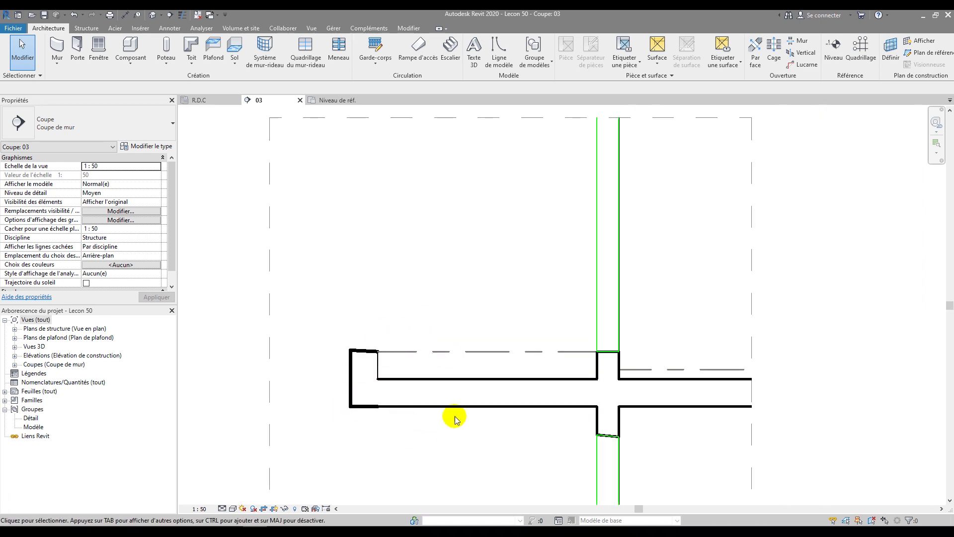
scroll(509, 393, down, 3)
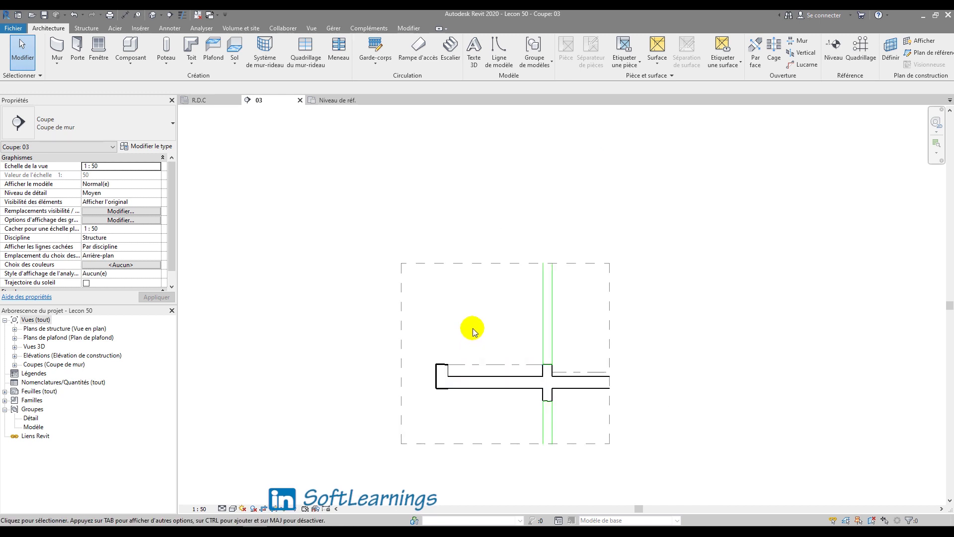
scroll(490, 372, up, 3)
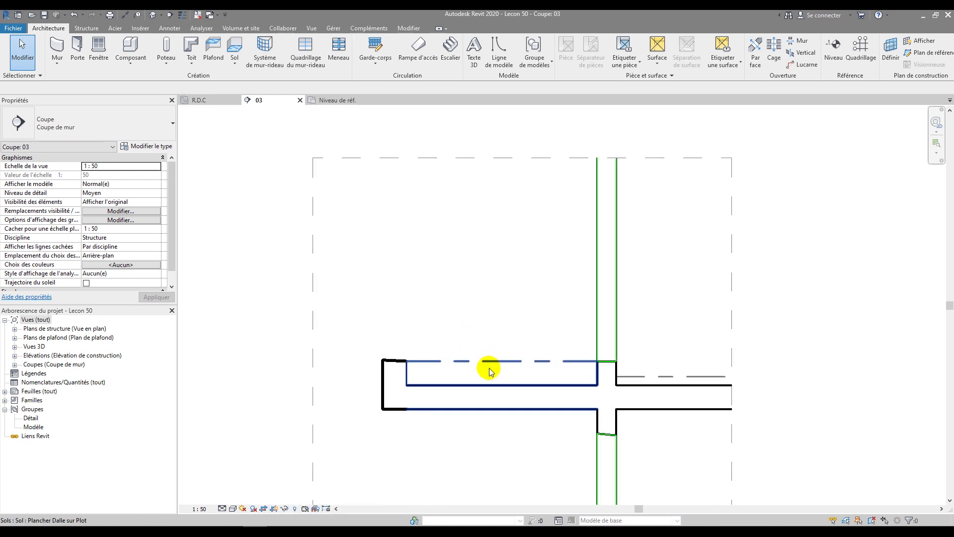
scroll(484, 373, down, 3)
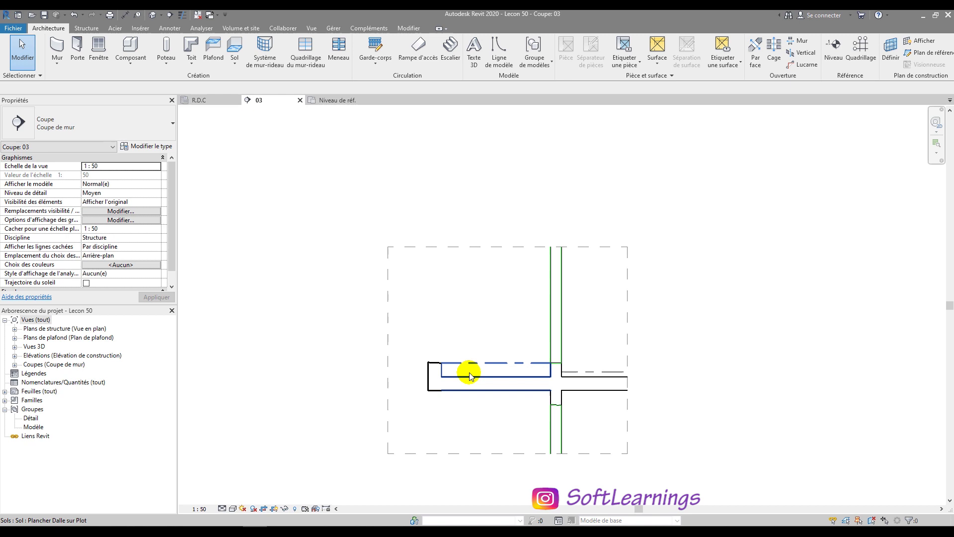
scroll(465, 373, up, 3)
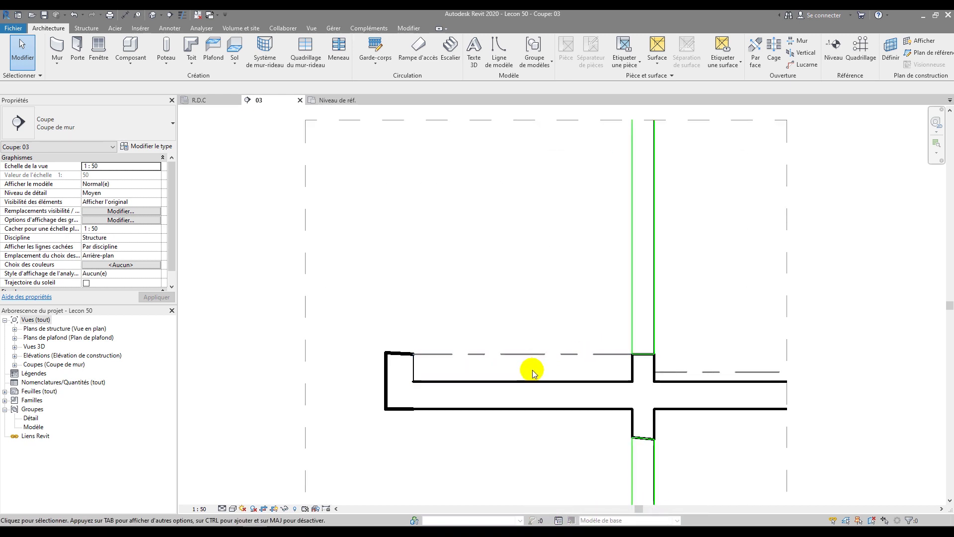
scroll(409, 300, down, 3)
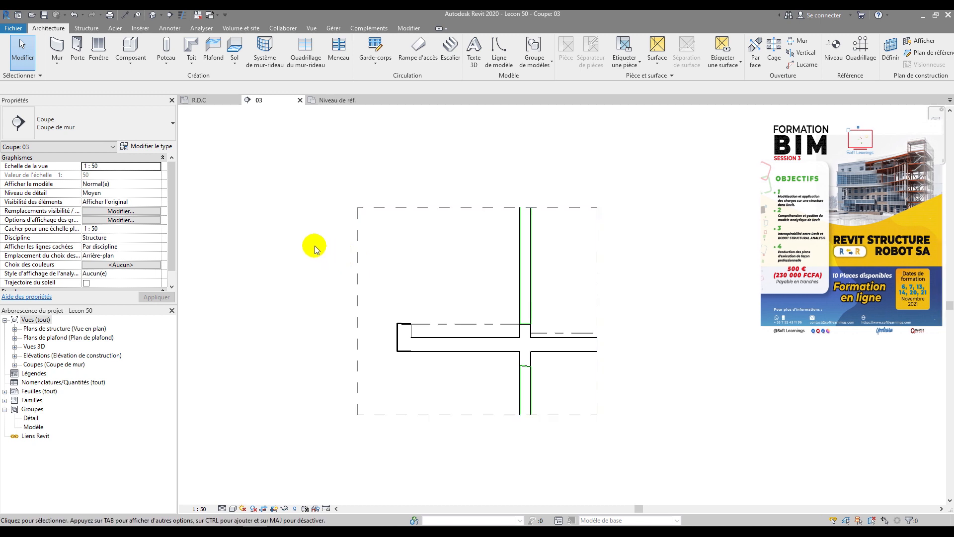
Step: Load the Dalle sur Plot family from the Dalle sur Plot folder on the desktop into the project
click(140, 29)
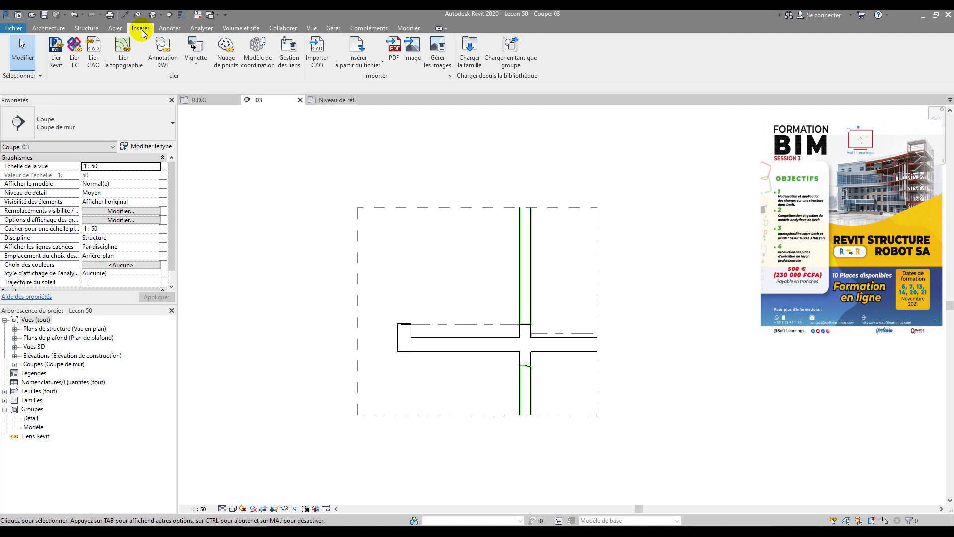
click(462, 59)
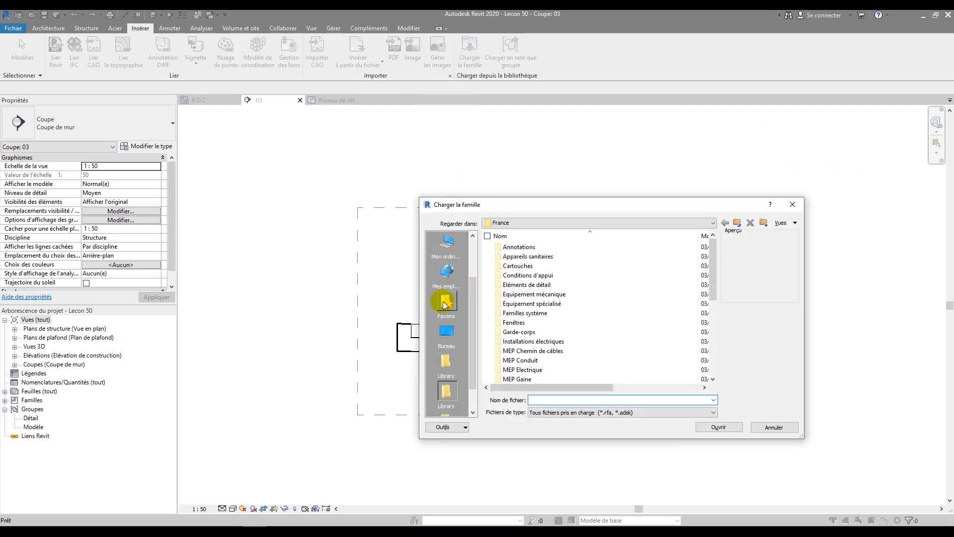
click(446, 333)
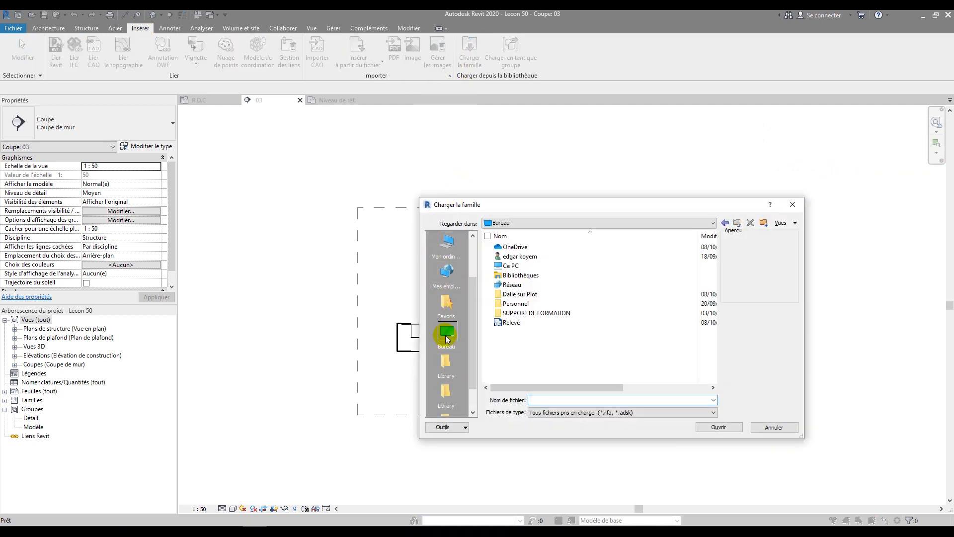
double_click(517, 297)
click(509, 248)
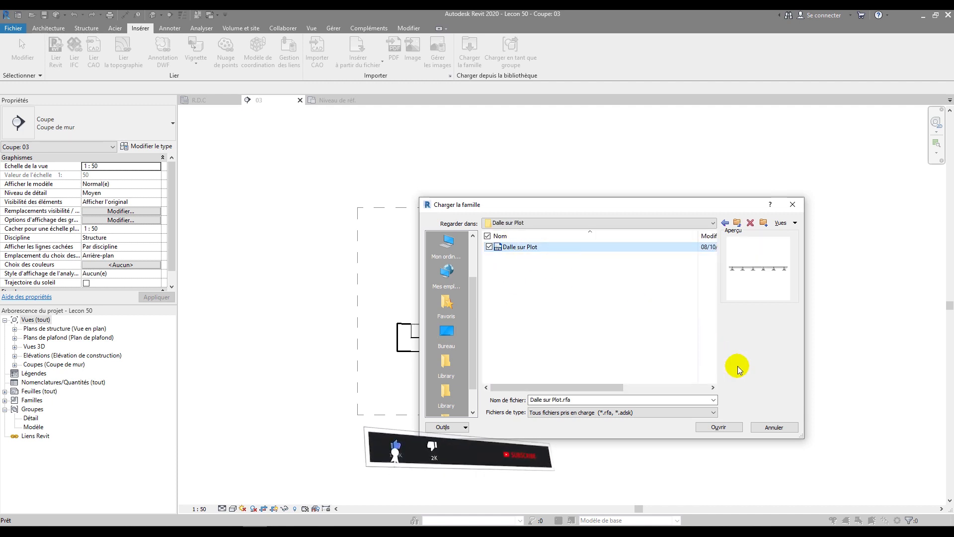
click(719, 427)
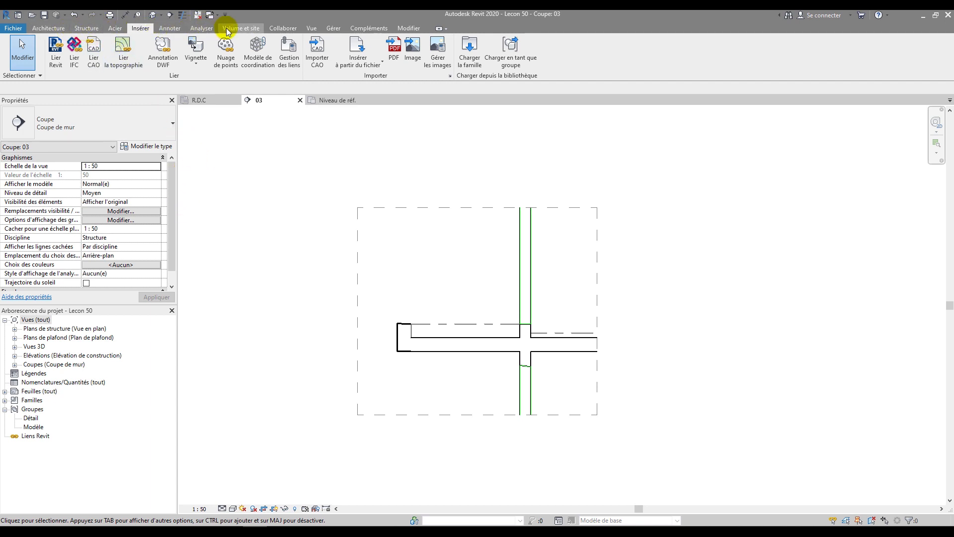
Step: Start placing a detail component in section 03, keeping Dalle sur Plot as its type
click(174, 30)
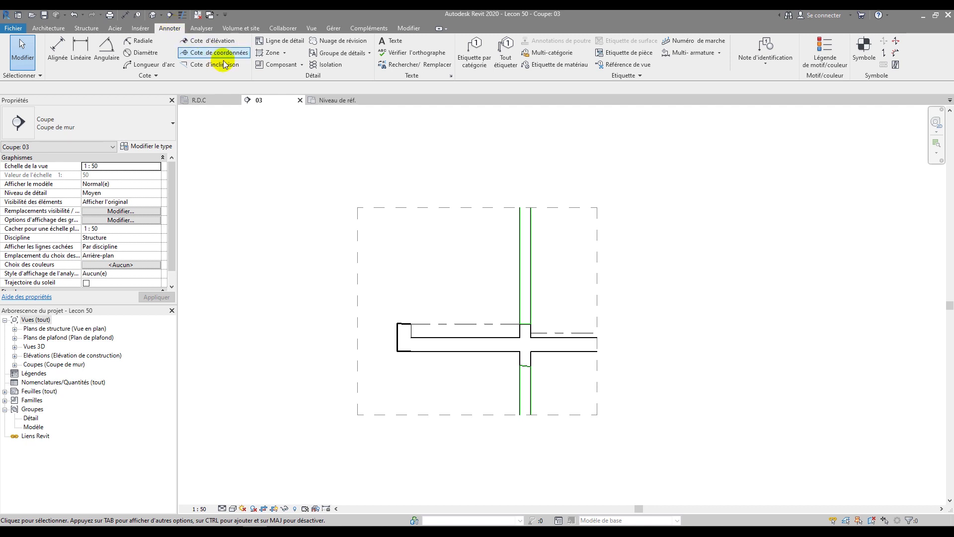
click(302, 65)
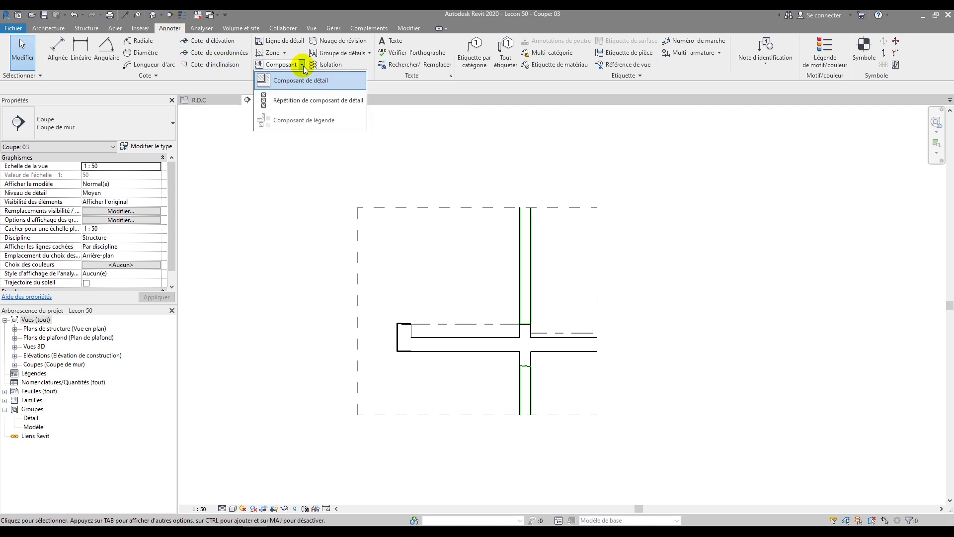
click(279, 80)
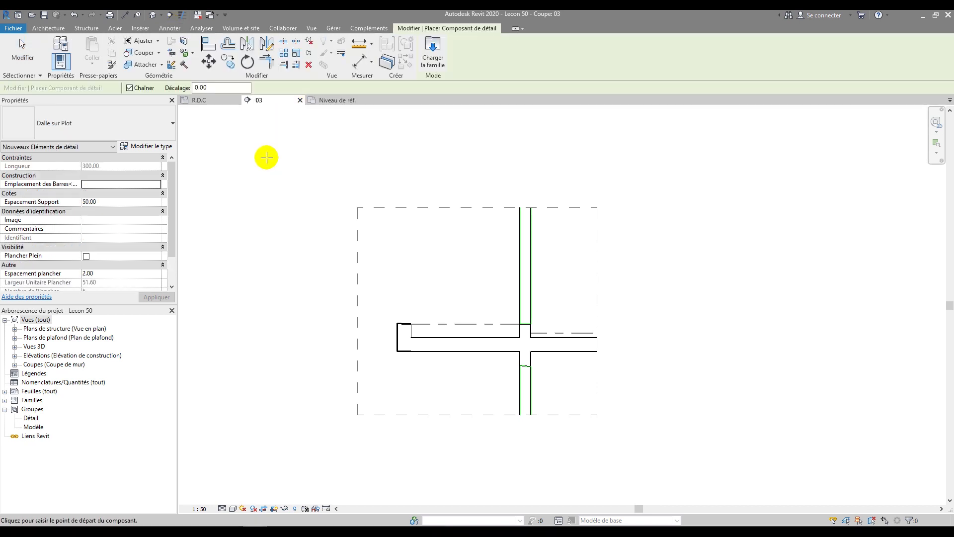
click(127, 124)
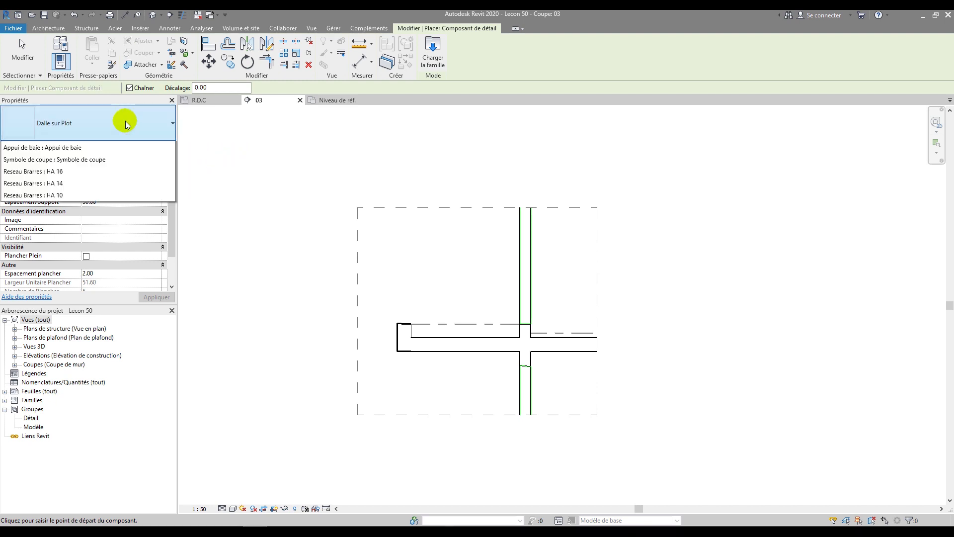
click(127, 123)
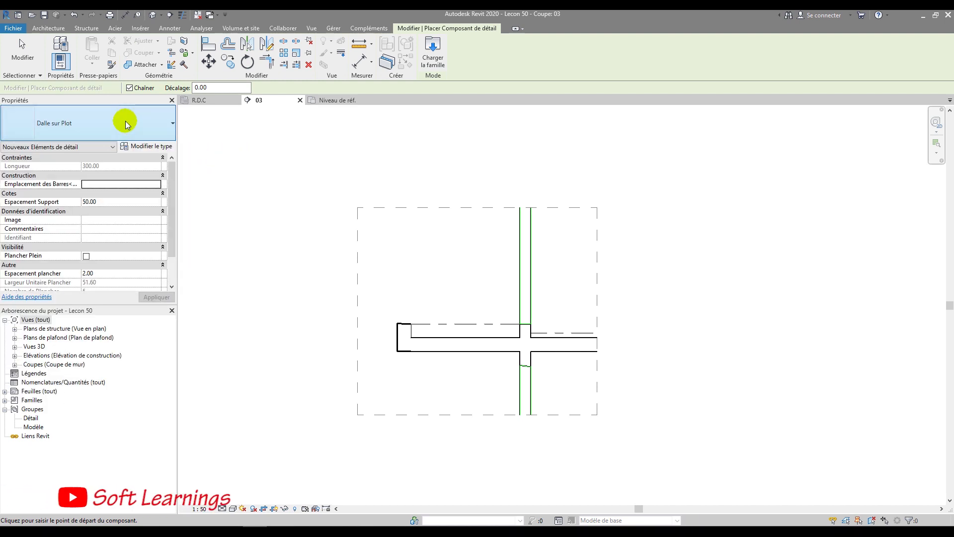
Step: Duplicate the detail component's type as Dalle sur Plot 20 cm and show the type preview
click(144, 146)
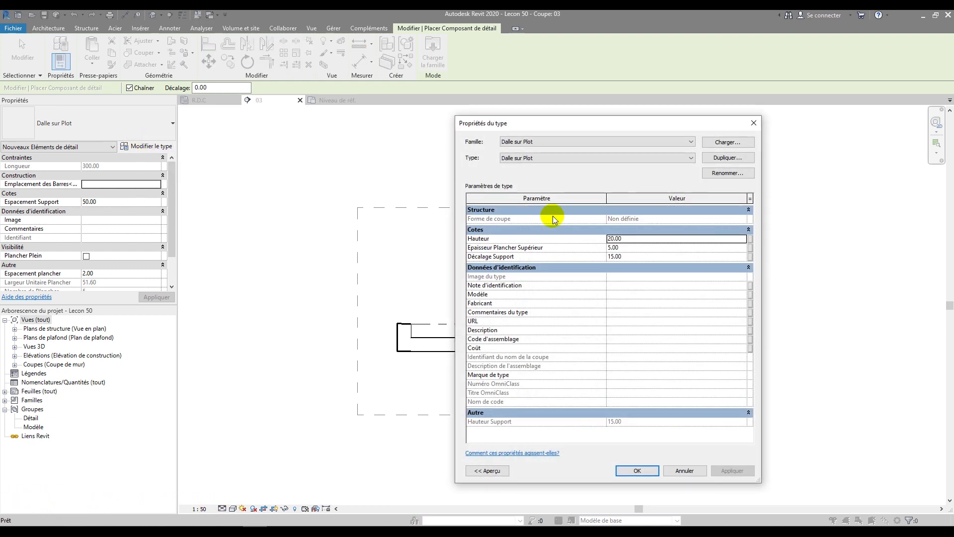
click(730, 158)
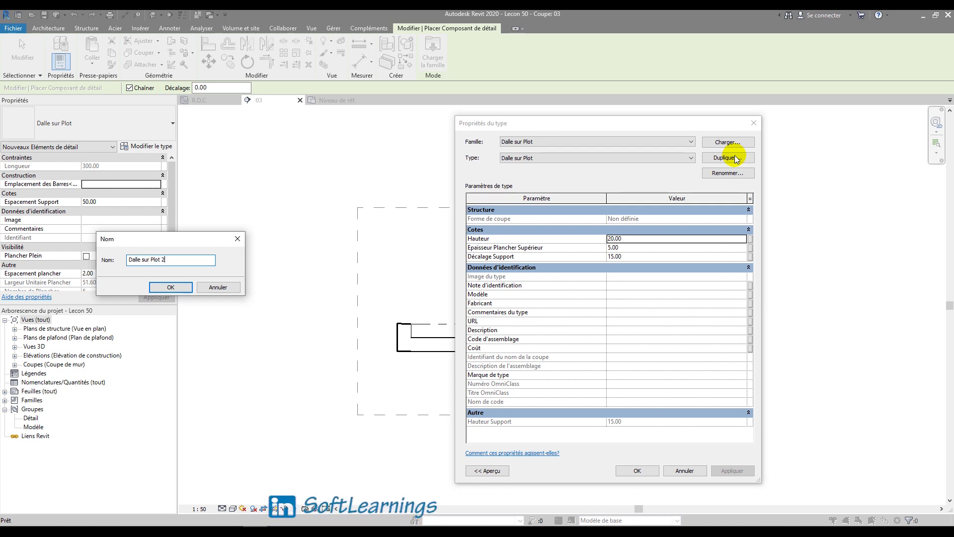
key(End)
text(0)
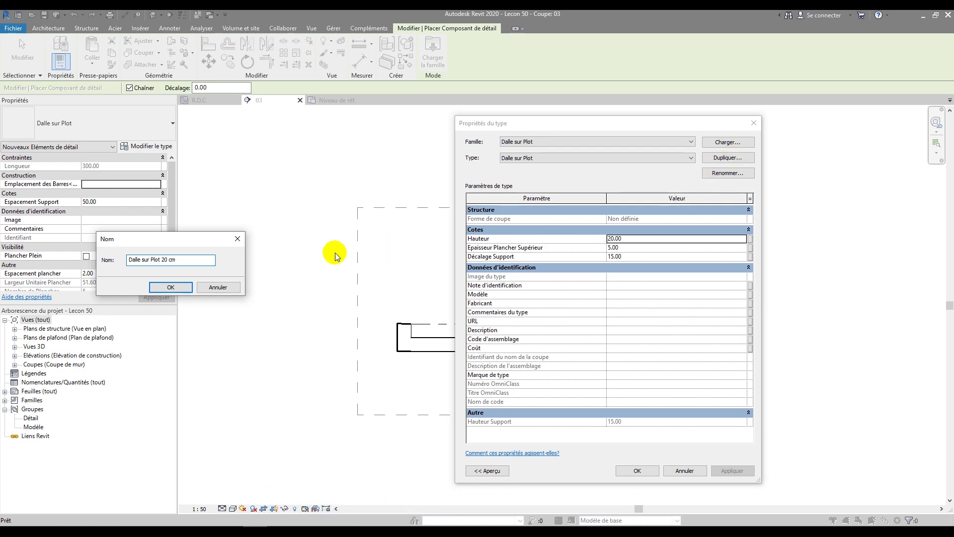
click(186, 288)
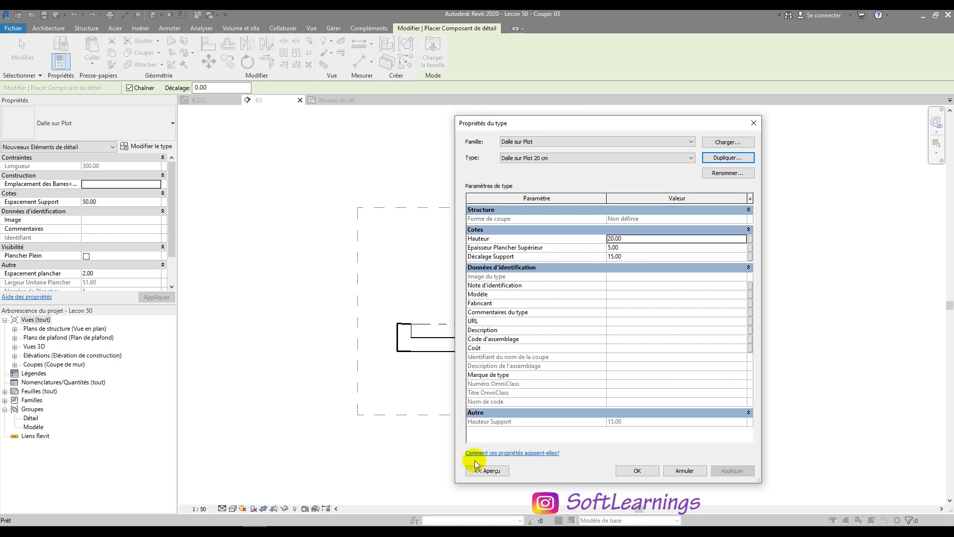
click(486, 470)
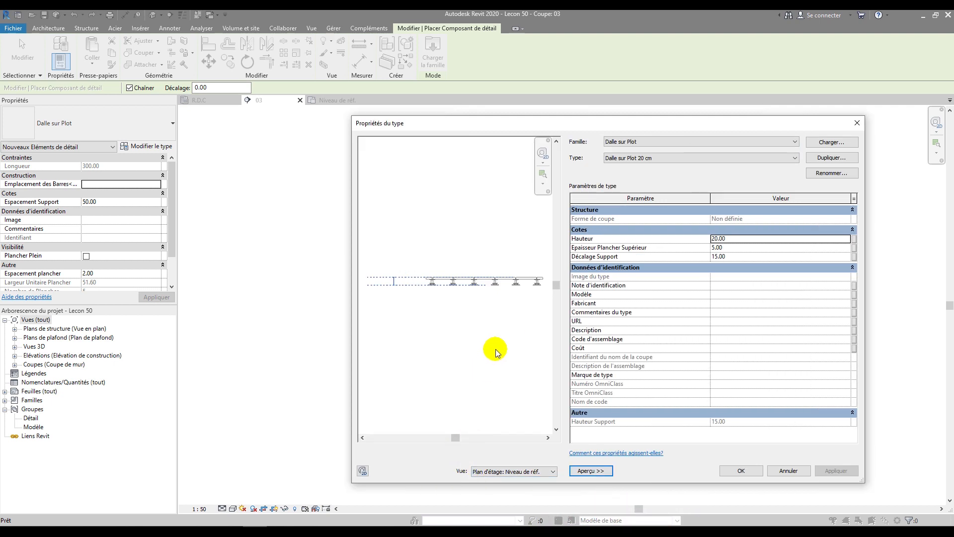
Step: Check in the preview what Epaisseur Plancher Supérieur and Décalage Support control, and accept the Dalle sur Plot 20 cm type properties
scroll(497, 278, up, 4)
scroll(433, 298, down, 3)
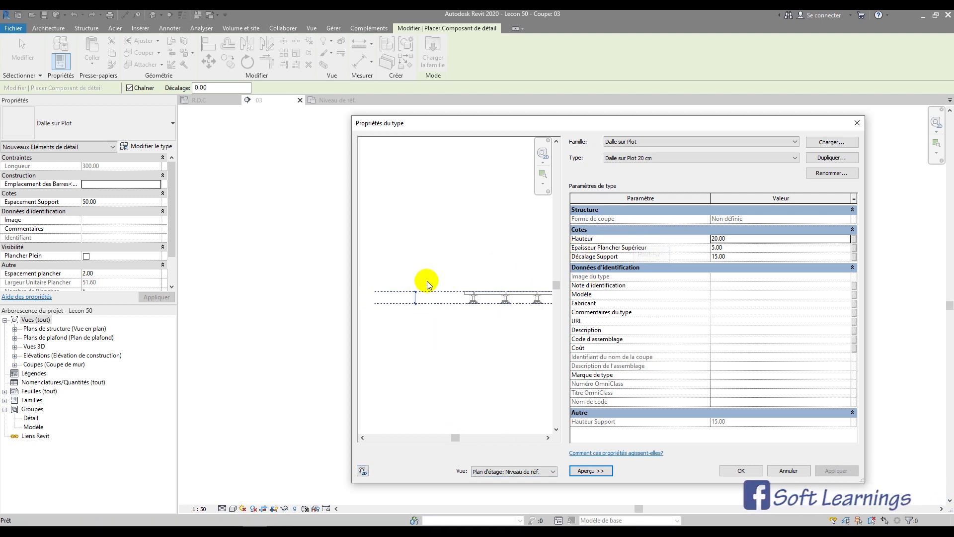
click(742, 247)
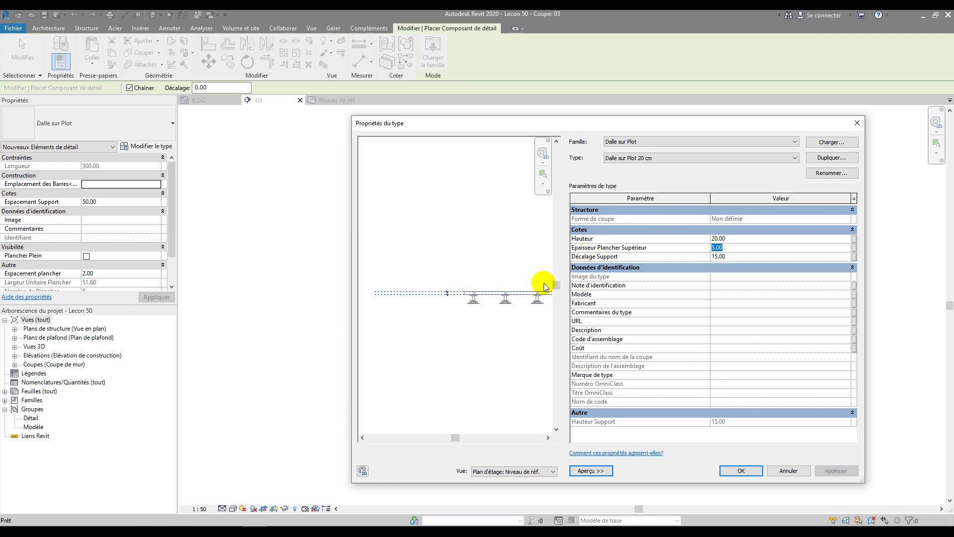
click(735, 257)
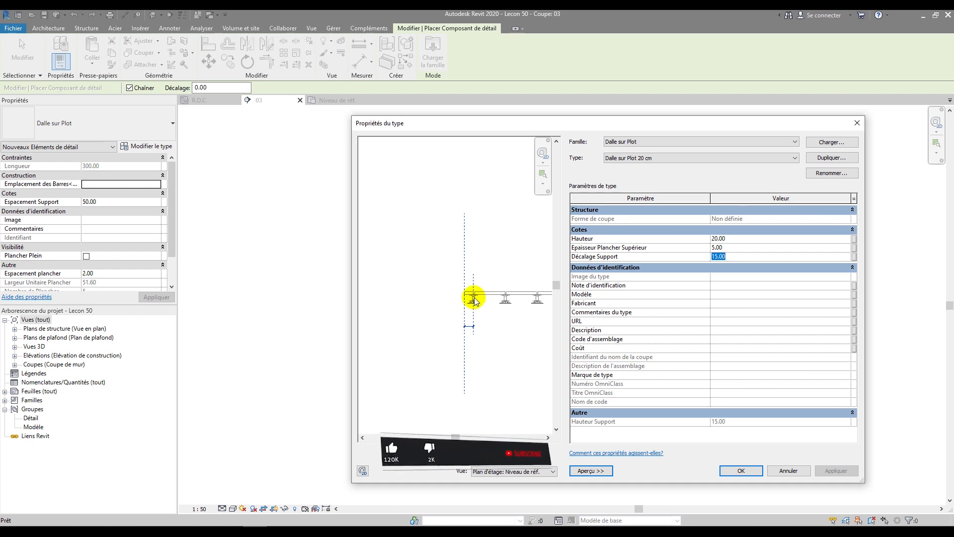
click(737, 246)
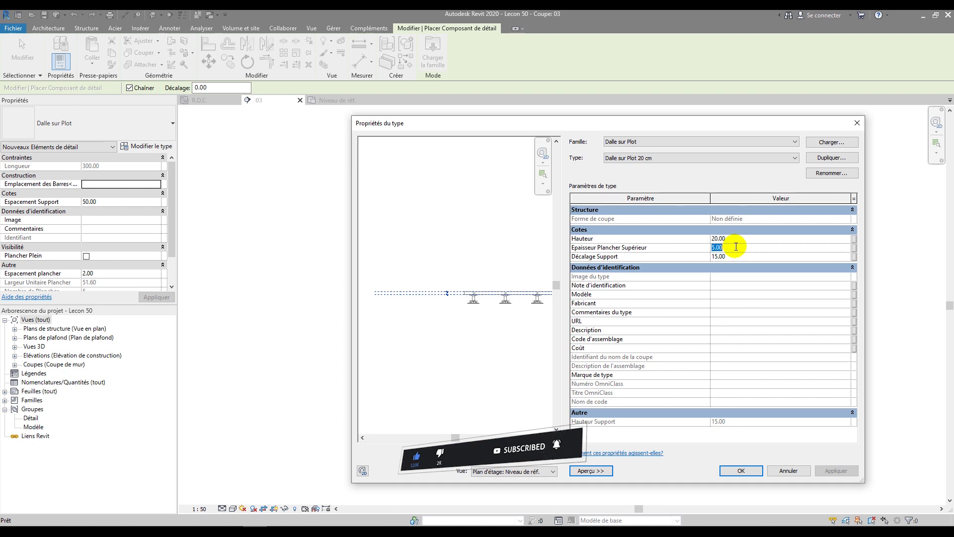
click(741, 471)
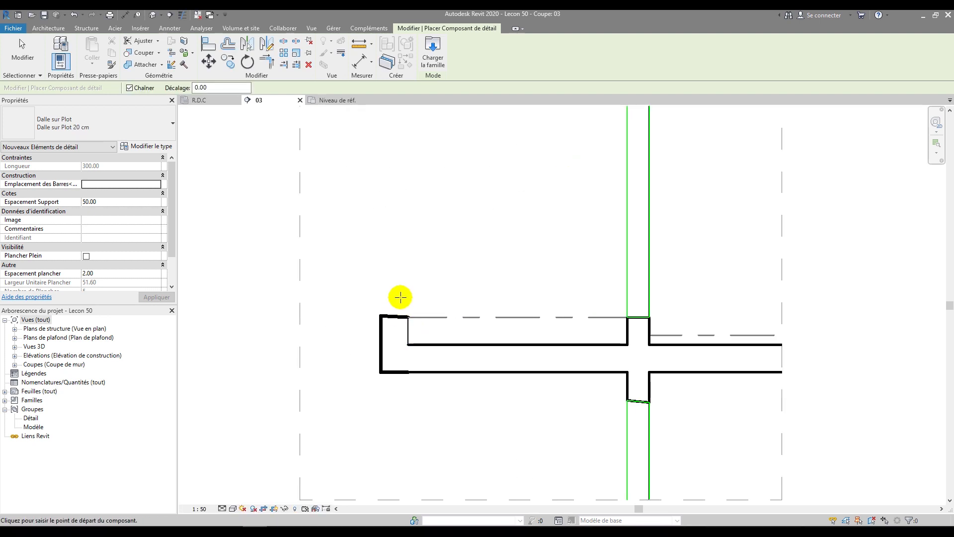
Step: Place the Dalle sur Plot 20 cm component on top of the floor slab, from the raised slab edge's inner face to the wall
click(406, 343)
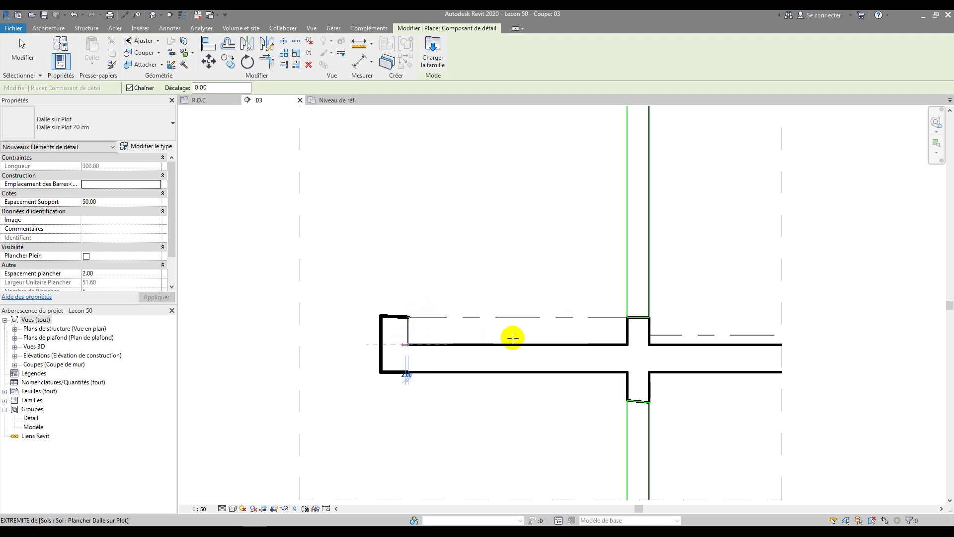
click(627, 344)
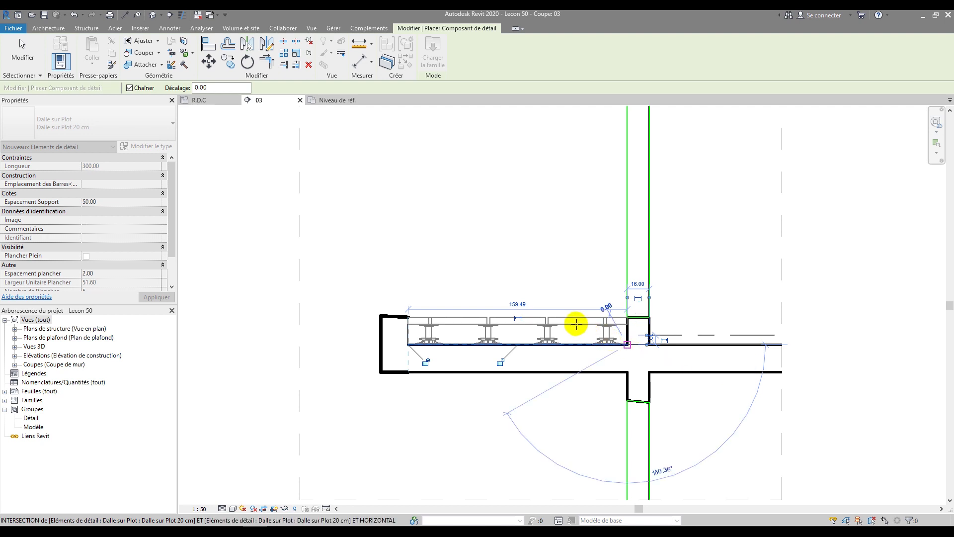
key(Escape)
key(Escape)
scroll(412, 318, up, 3)
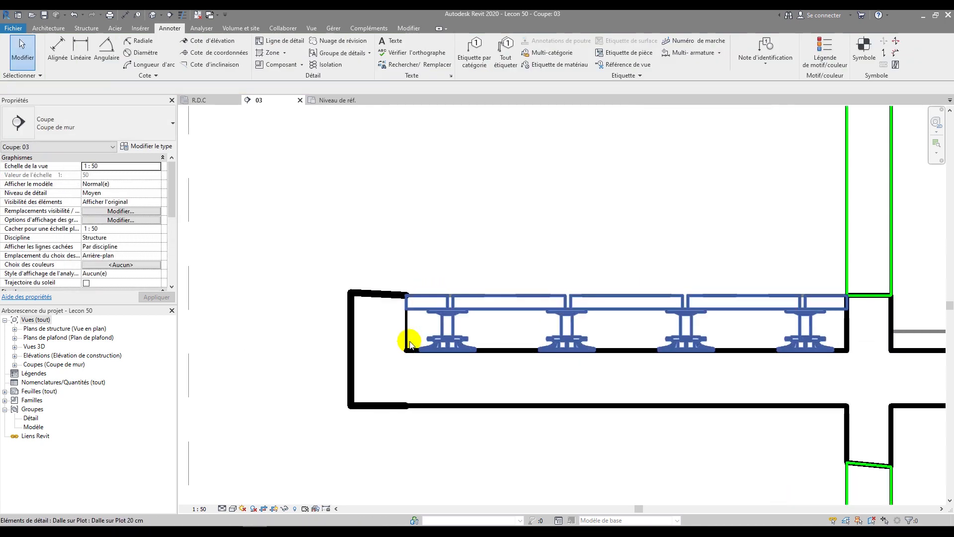
scroll(433, 330, down, 2)
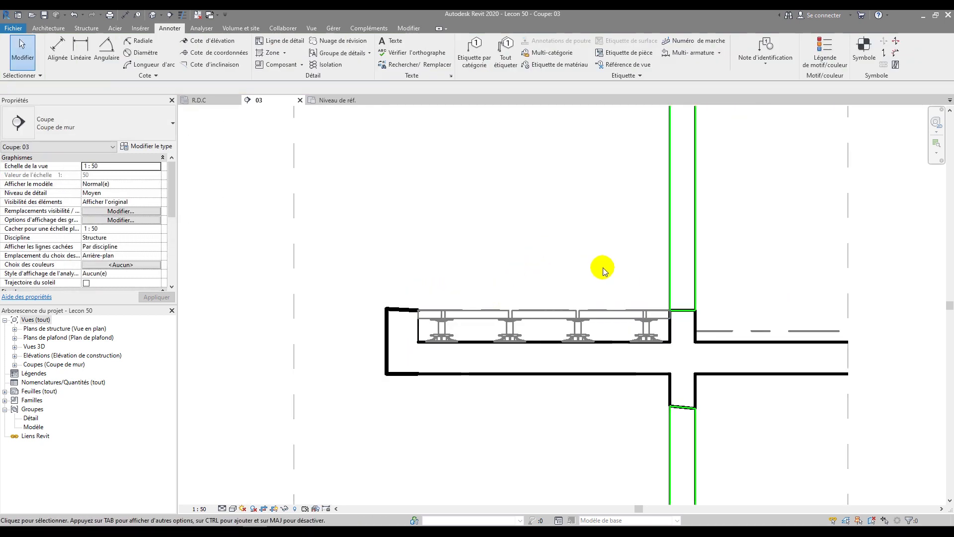
Step: Try the Plancher Plein option on the placed Dalle sur Plot component and switch it off again
click(539, 311)
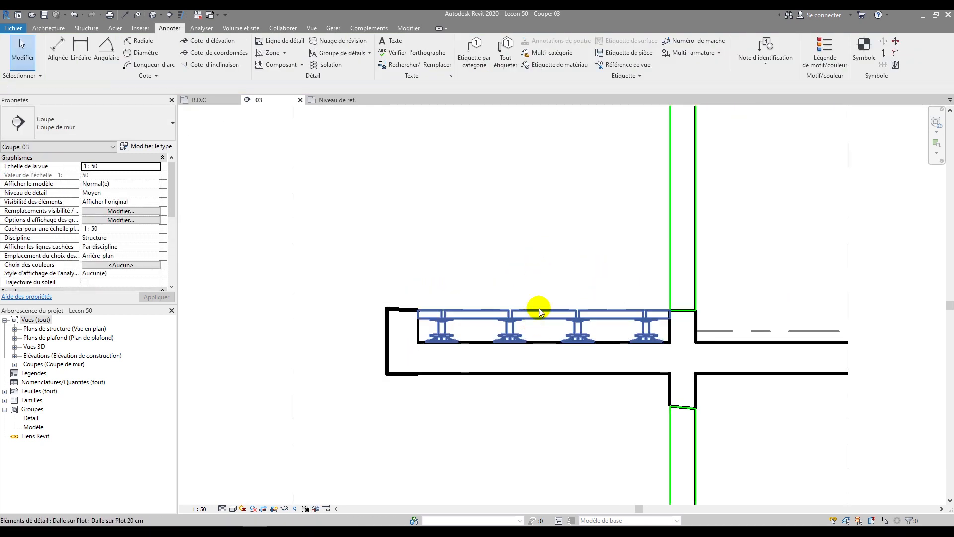
click(566, 315)
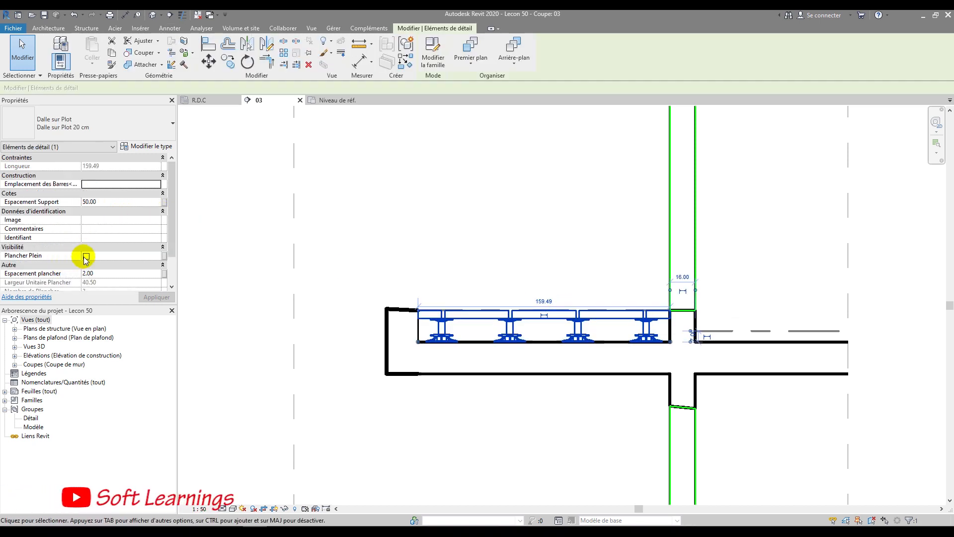
click(429, 249)
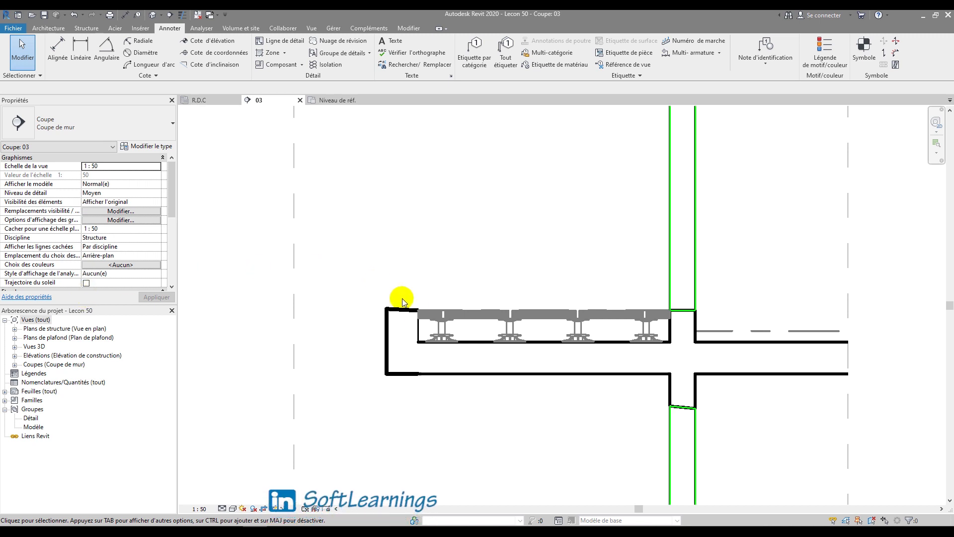
click(426, 319)
click(86, 257)
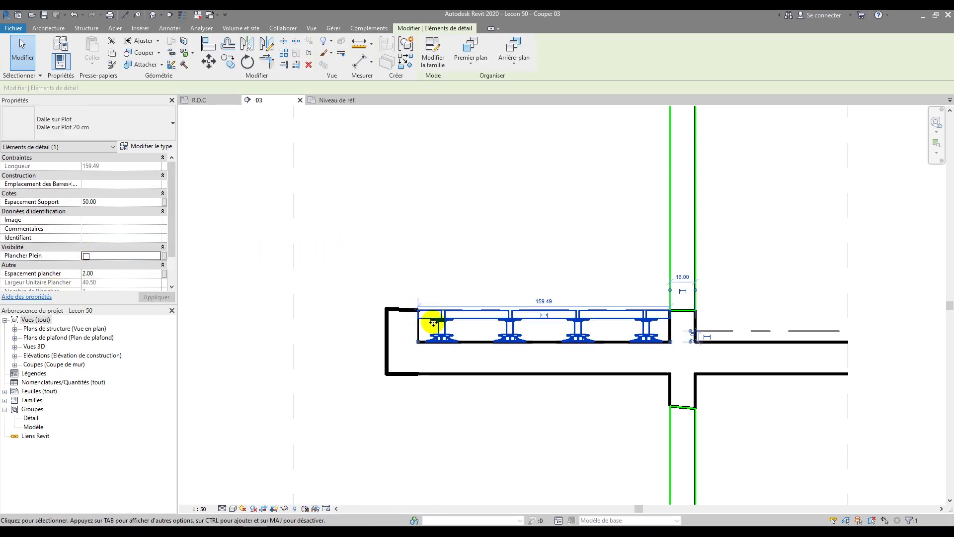
Step: Set the Dalle sur Plot component's Espacement Support to 40
click(107, 203)
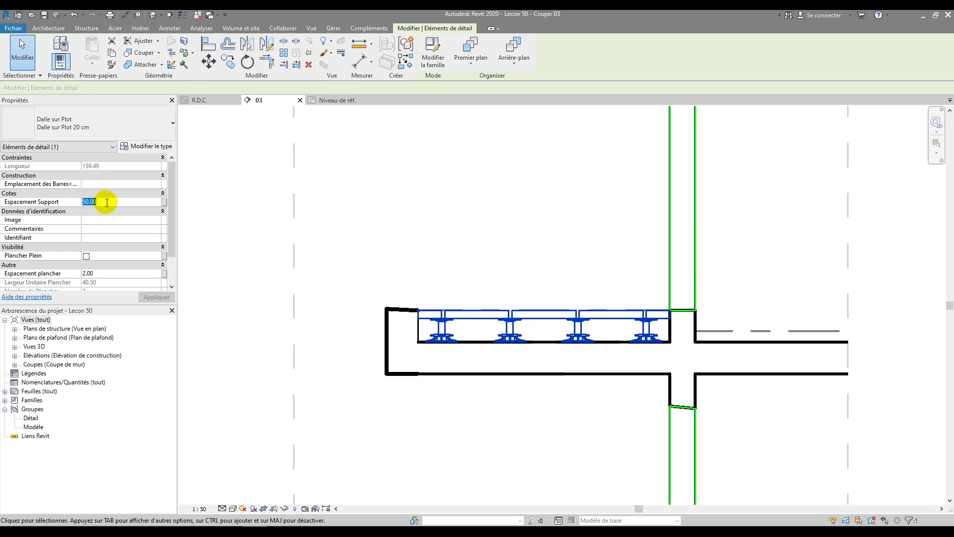
text(40)
key(Return)
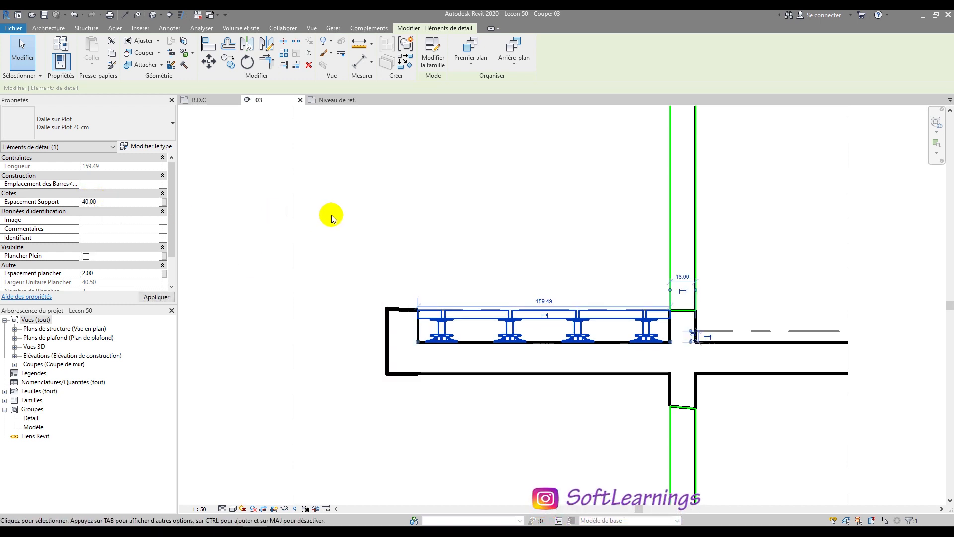
Step: Set the Dalle sur Plot component's Espacement Support to 25
click(106, 202)
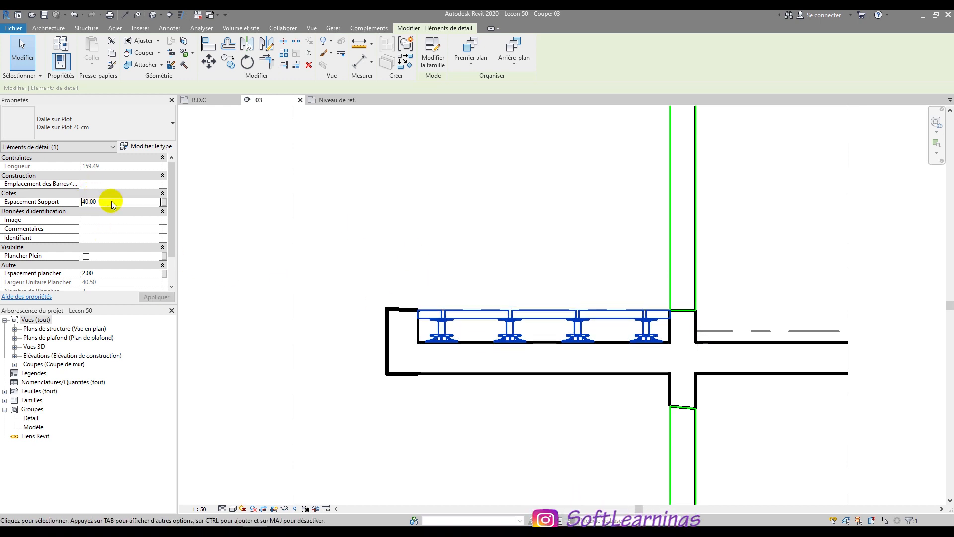
text(25)
key(Return)
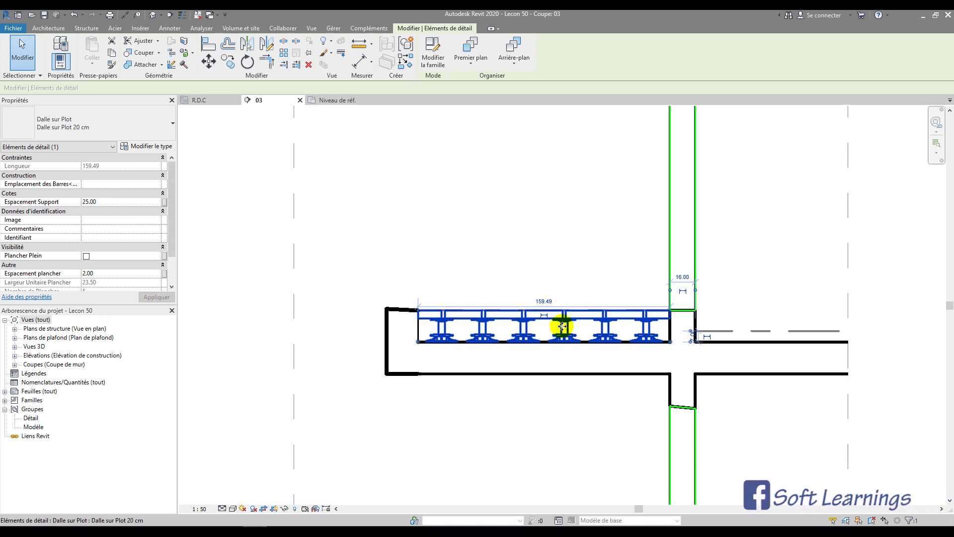
Step: Open the Dalle sur Plot component's Espacement Support value for editing
click(110, 201)
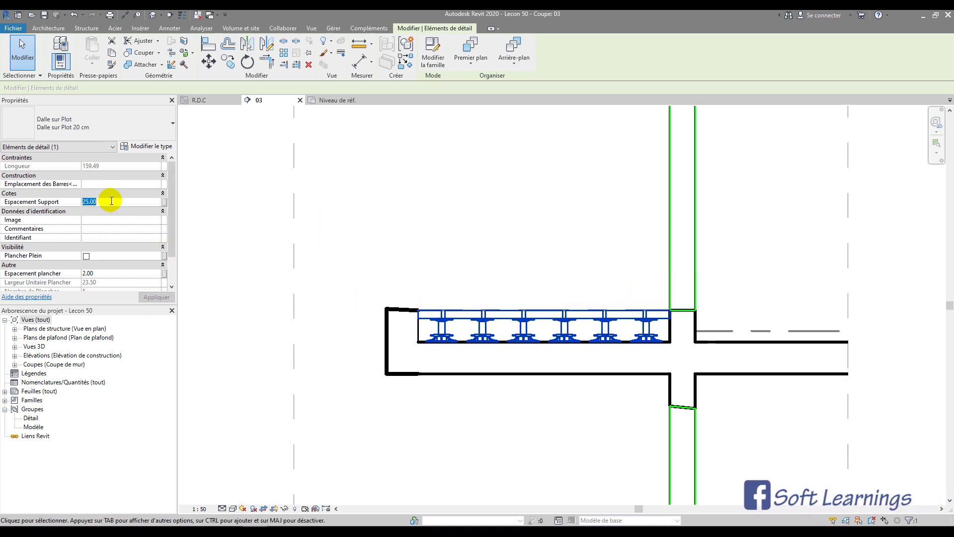